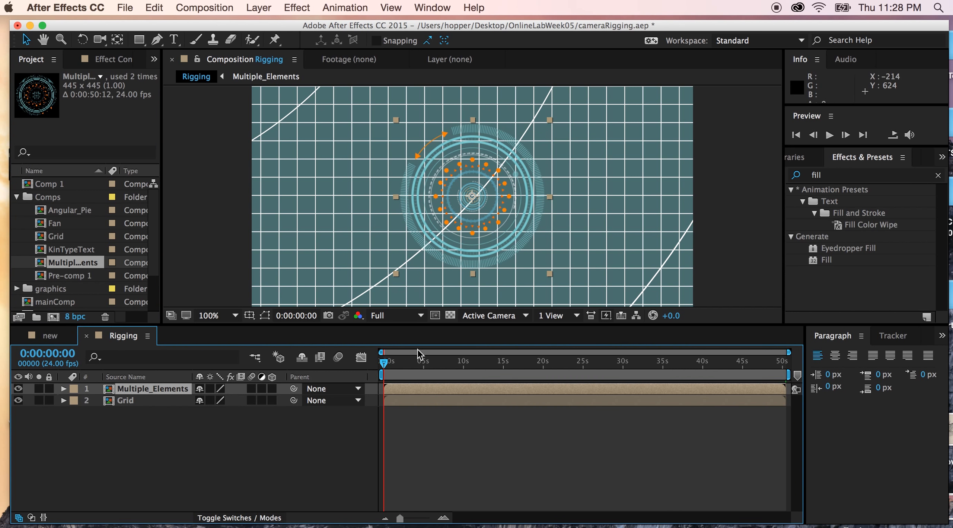
# Look through the stacked ring layers of the Multiple_Elements composition.
pyautogui.click(386, 363)
pyautogui.moveTo(387, 366)
pyautogui.mouseDown()
pyautogui.moveTo(406, 366)
pyautogui.moveTo(384, 370)
pyautogui.mouseUp()
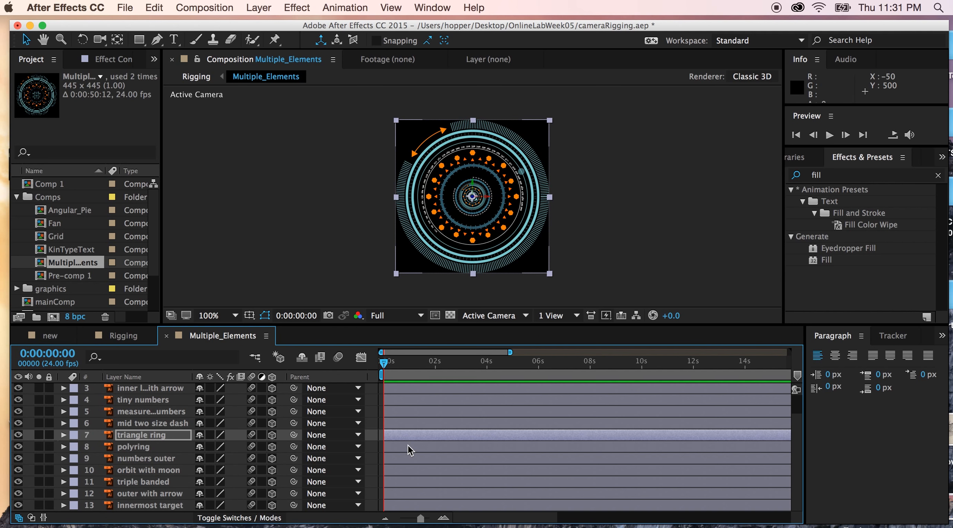
pyautogui.scroll(2, 409, 443)
pyautogui.click(402, 388)
pyautogui.click(406, 411)
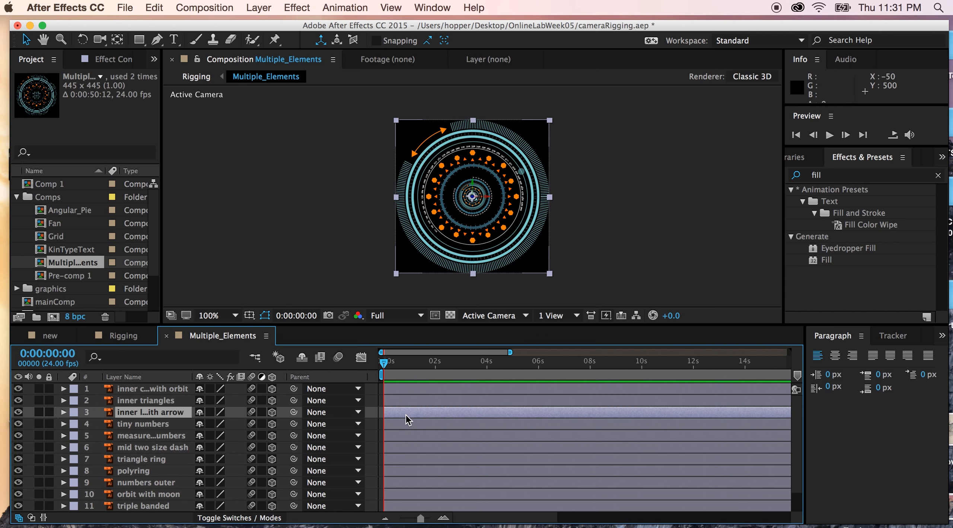
pyautogui.scroll(-2, 406, 414)
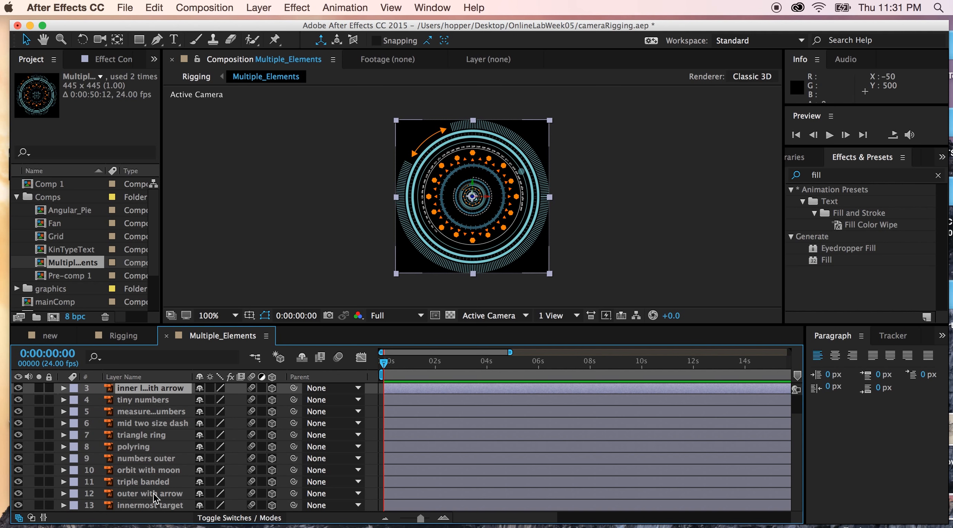
pyautogui.scroll(1, 151, 478)
pyautogui.scroll(-1, 151, 478)
# Add a Z Rotation keyframe to the triangle ring layer at 0:00:00:00.
pyautogui.click(225, 434)
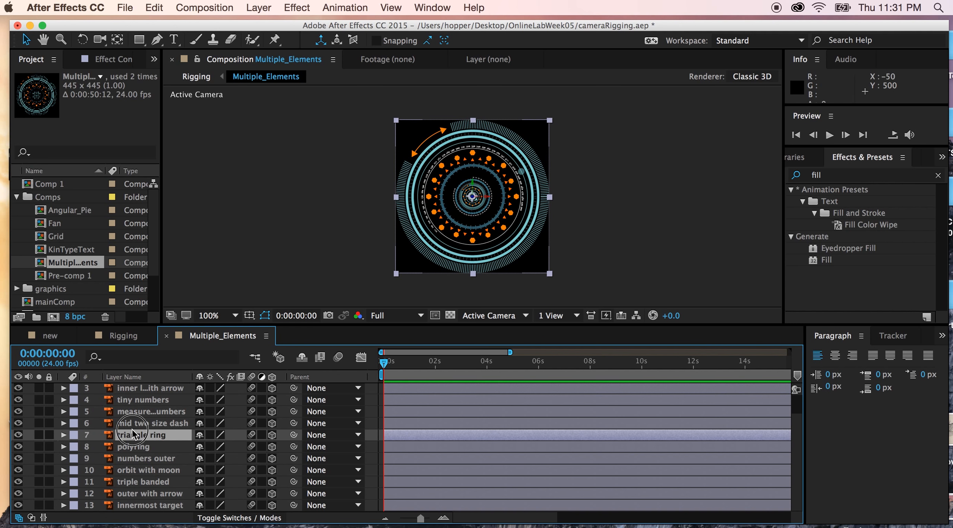
pyautogui.click(62, 434)
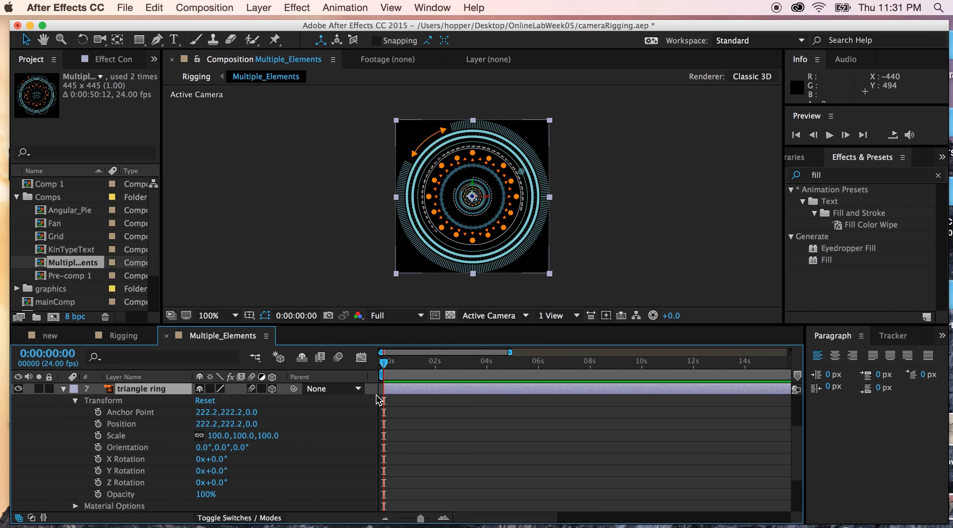
pyautogui.click(97, 482)
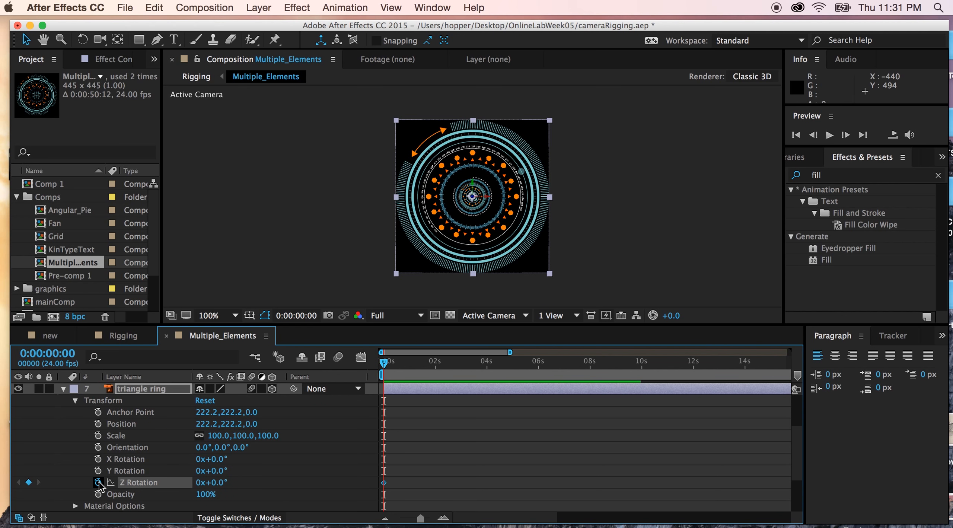
# Add a second Z Rotation keyframe to the triangle ring at 0:00:13:21, raising the value to 1x+333°.
pyautogui.click(384, 361)
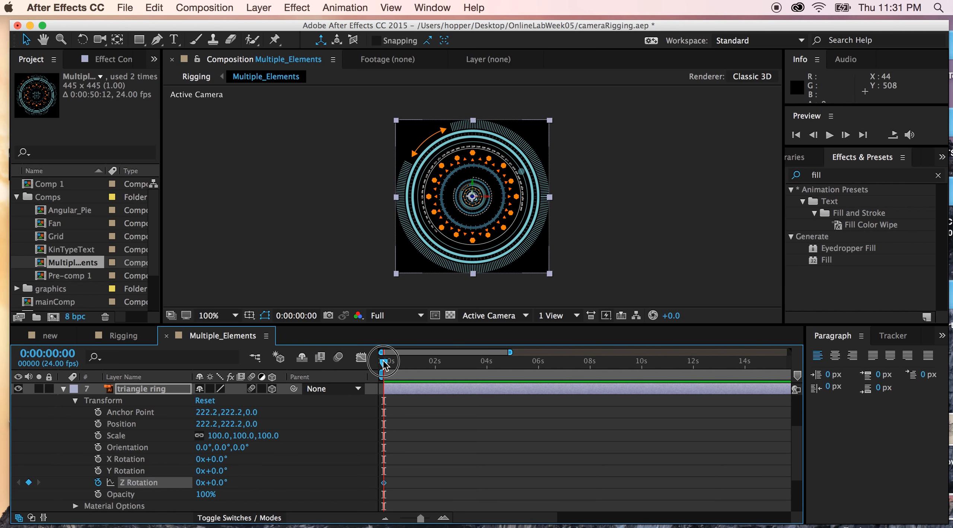
pyautogui.moveTo(384, 362); pyautogui.dragTo(742, 384)
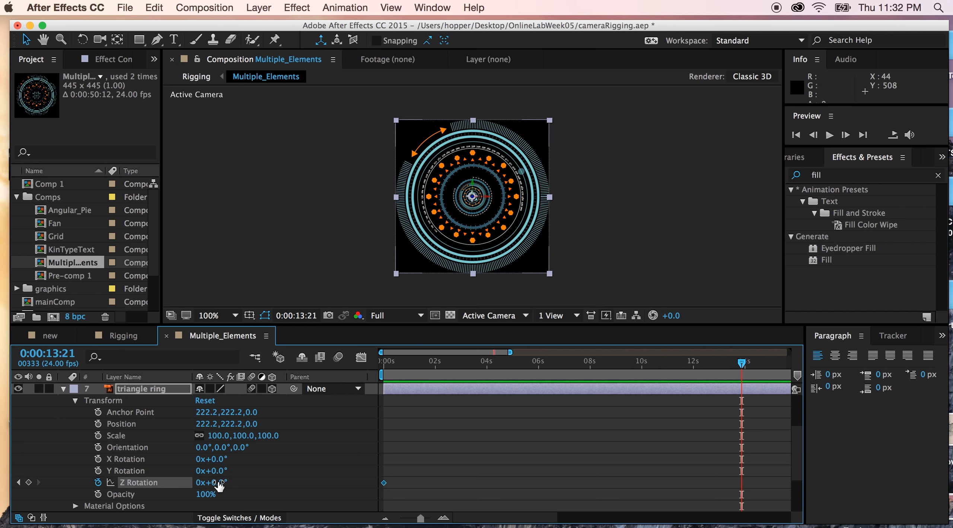
pyautogui.moveTo(220, 486); pyautogui.dragTo(330, 484)
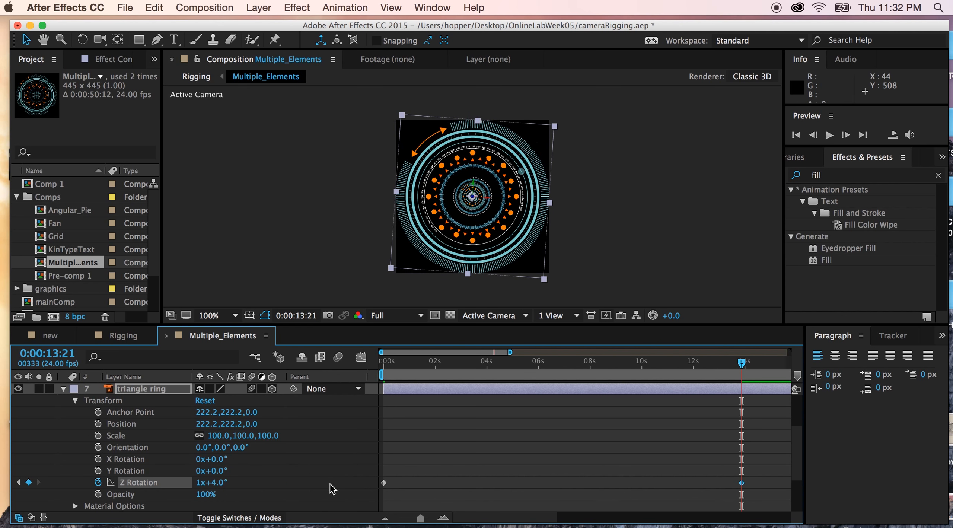
pyautogui.moveTo(220, 483); pyautogui.dragTo(298, 484)
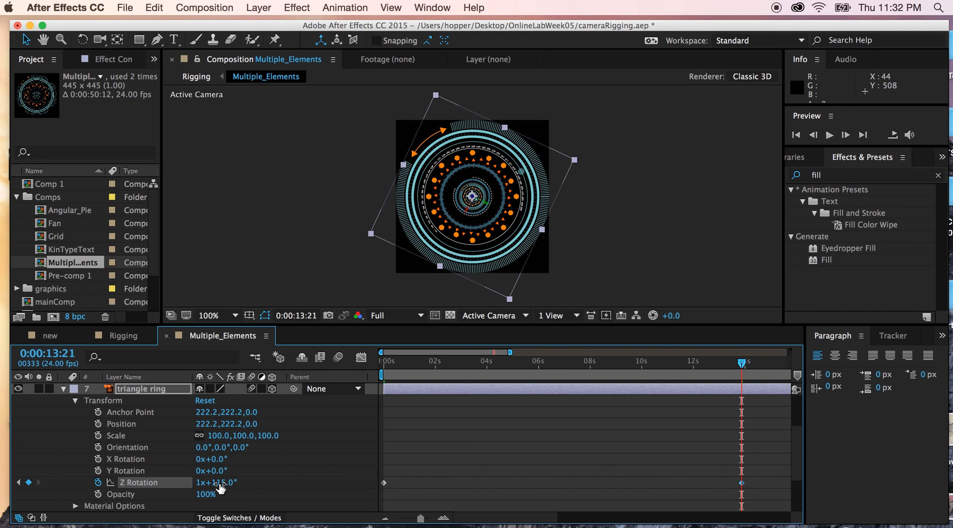
pyautogui.moveTo(220, 485); pyautogui.dragTo(320, 485)
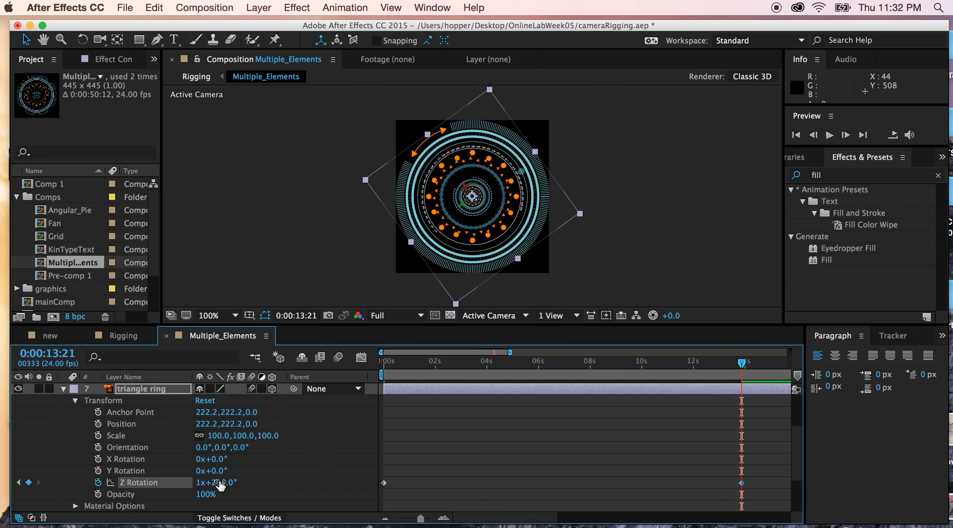
pyautogui.moveTo(220, 485); pyautogui.dragTo(272, 483)
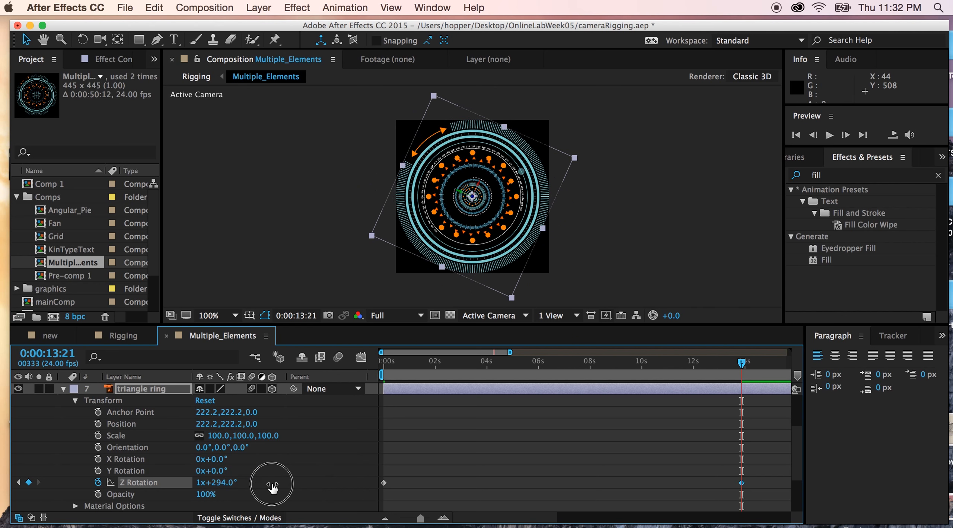
# Set the triangle ring's end Z Rotation to 3 revolutions plus 360° and scrub back through the spin.
pyautogui.click(197, 482)
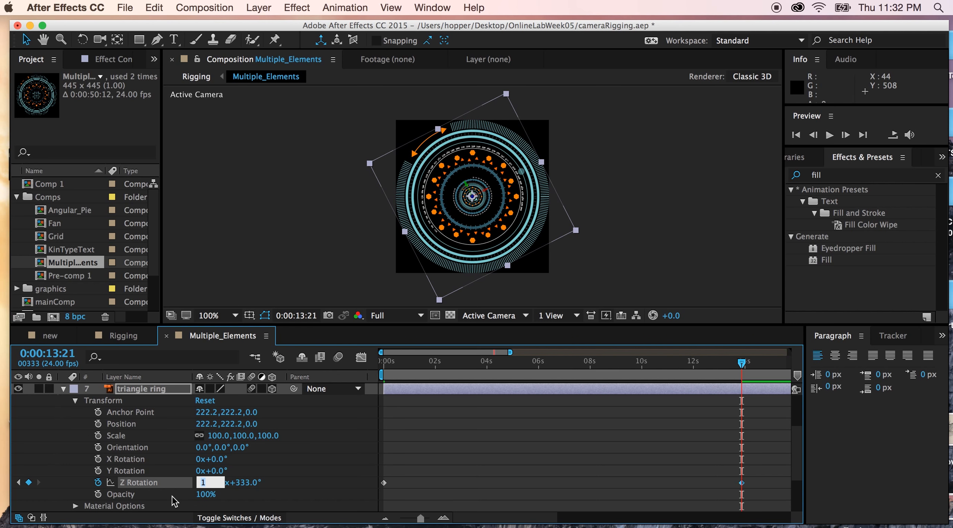
pyautogui.write('3')
pyautogui.click(246, 484)
pyautogui.click(221, 482)
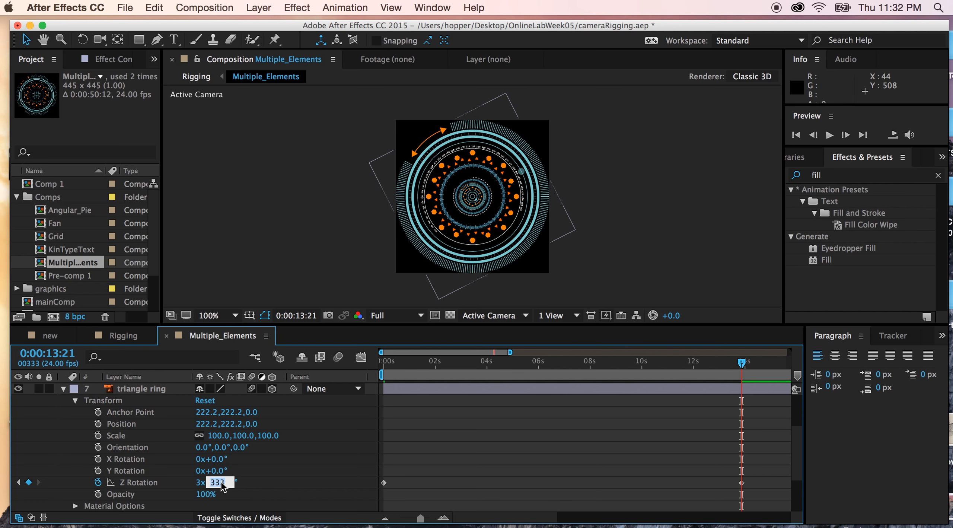
pyautogui.write('360')
pyautogui.press('Return')
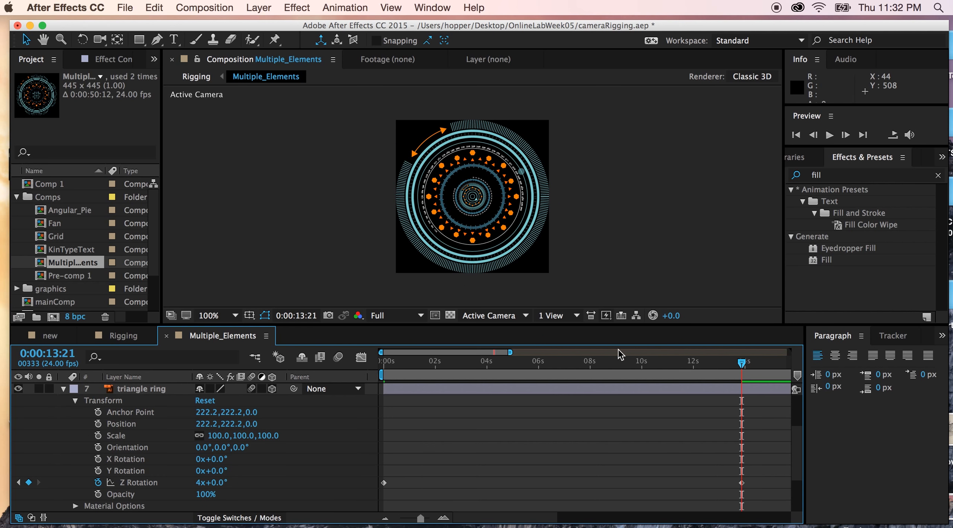
pyautogui.moveTo(741, 362); pyautogui.dragTo(582, 389)
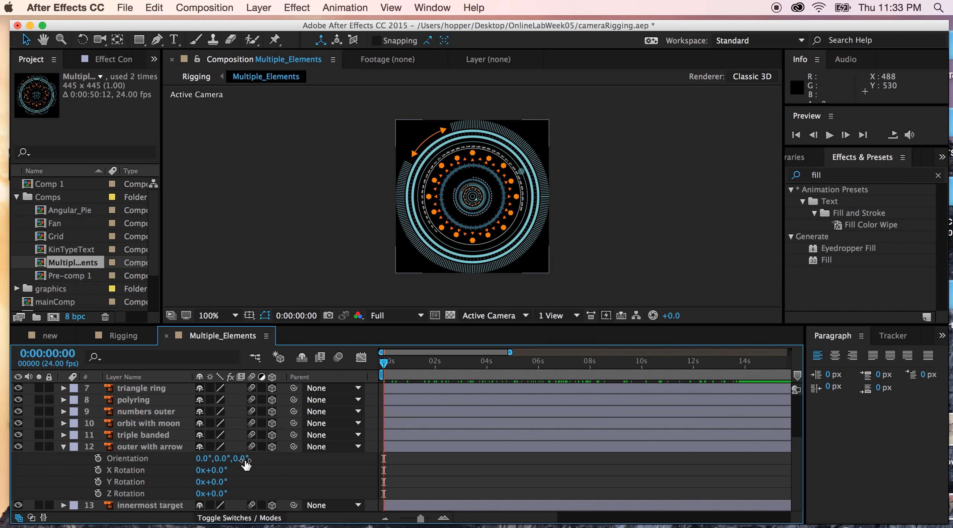
# Keyframe the outer with arrow layer's Z Rotation from 0° at the start to -1x-28° at 0:00:13:22.
pyautogui.click(98, 493)
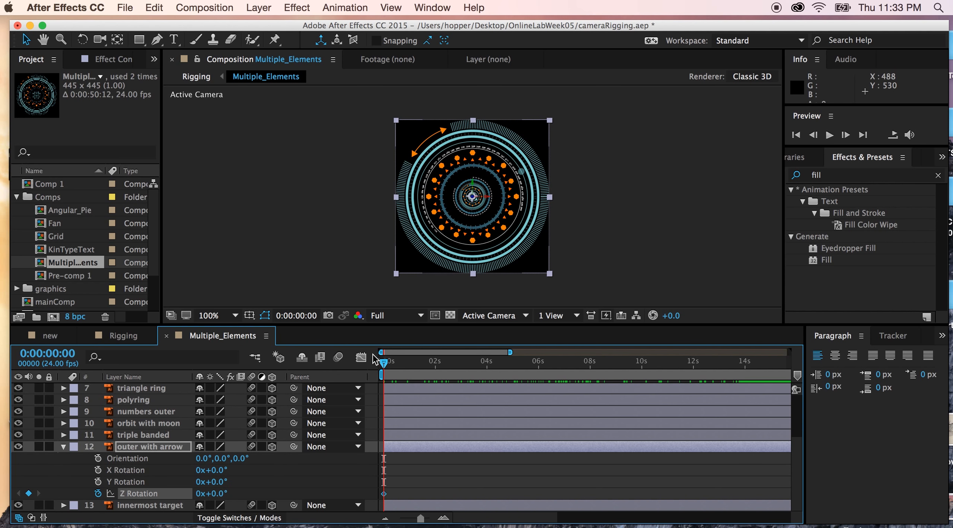
pyautogui.moveTo(387, 369); pyautogui.dragTo(743, 369)
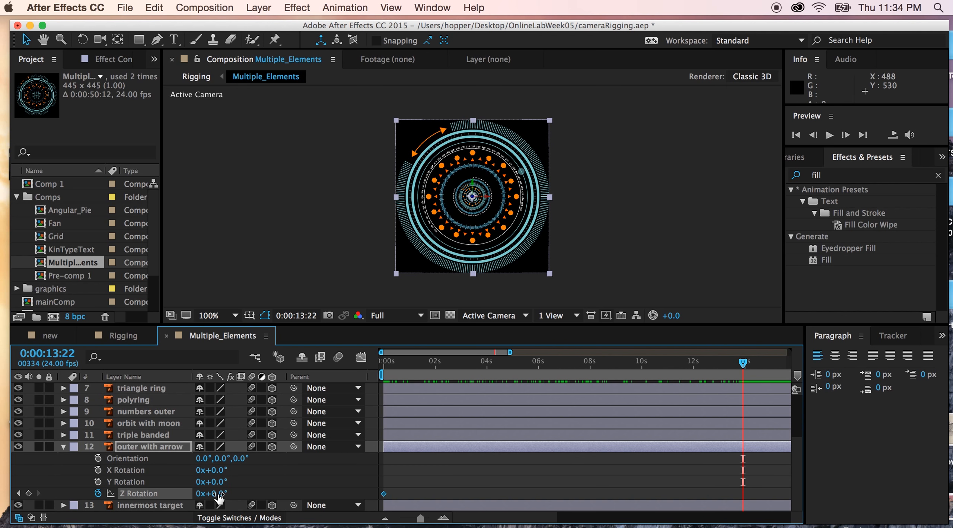
pyautogui.moveTo(222, 496); pyautogui.dragTo(85, 494)
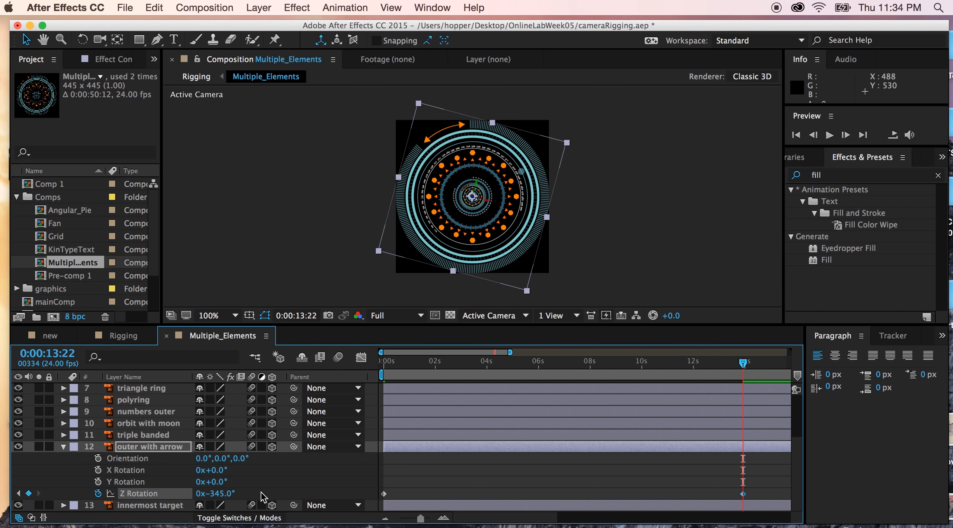
pyautogui.moveTo(228, 493); pyautogui.dragTo(188, 494)
# Change the outer with arrow's end keyframe to -3 revolutions, scrub back to 0:00:08:23 to preview, and collapse the layer.
pyautogui.click(202, 493)
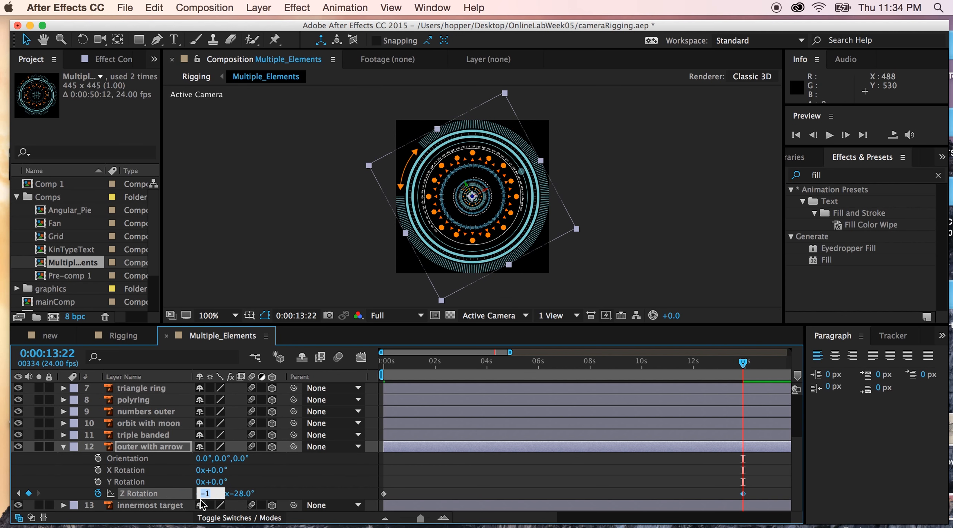
pyautogui.write('-')
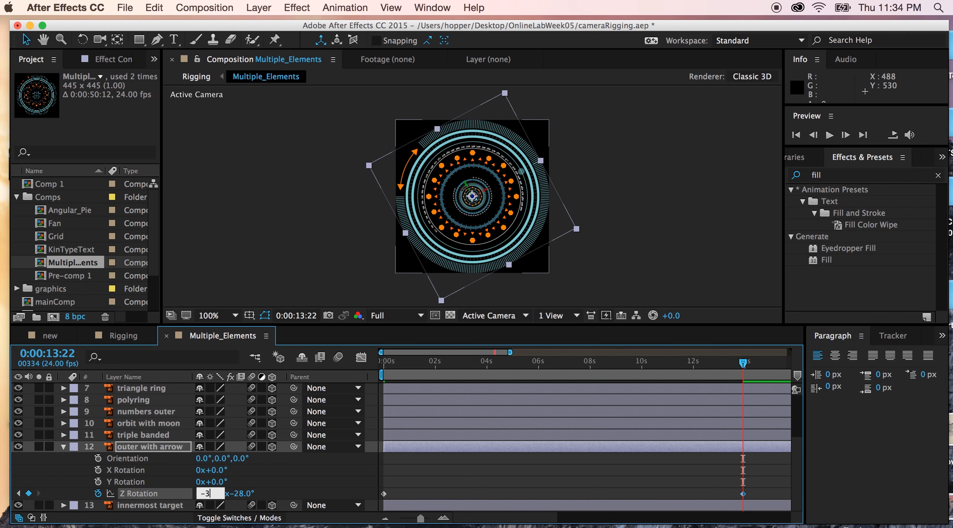
pyautogui.write('3')
pyautogui.click(495, 456)
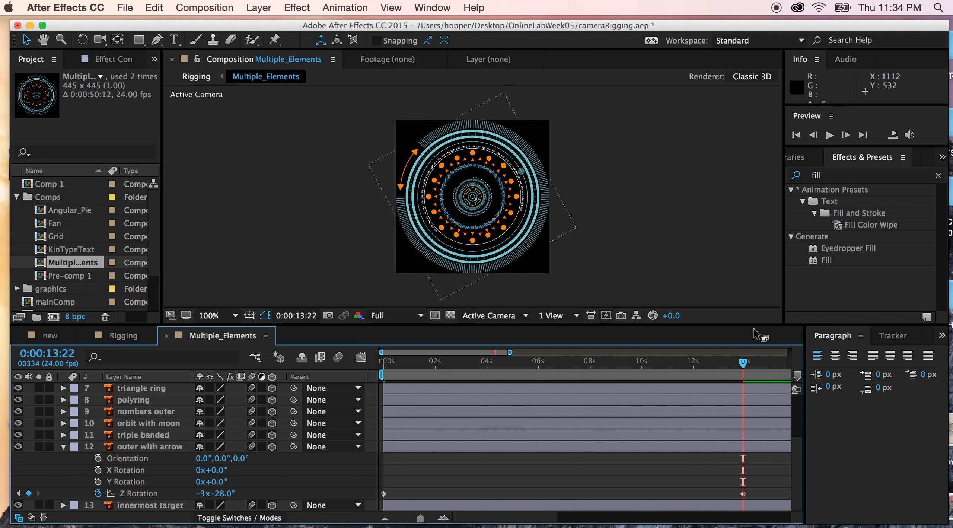
pyautogui.moveTo(743, 361); pyautogui.dragTo(618, 418)
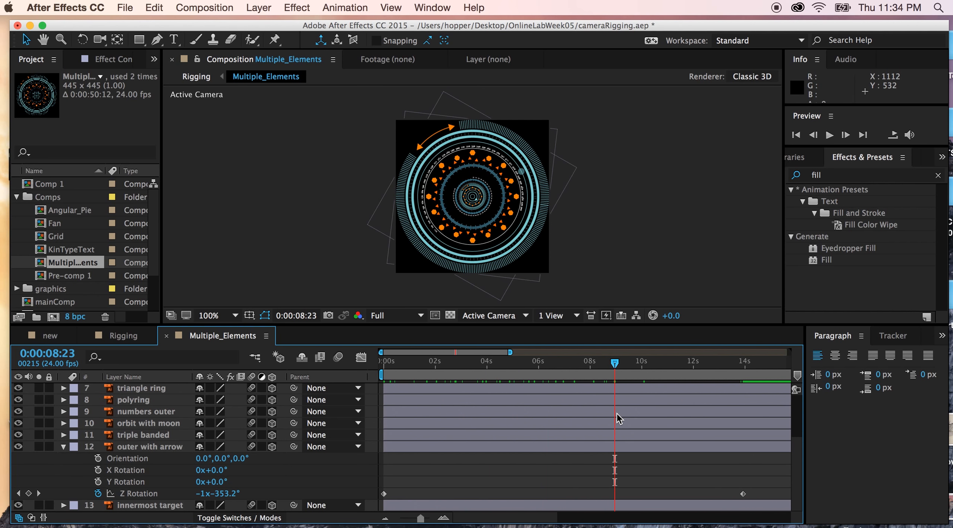
pyautogui.click(64, 446)
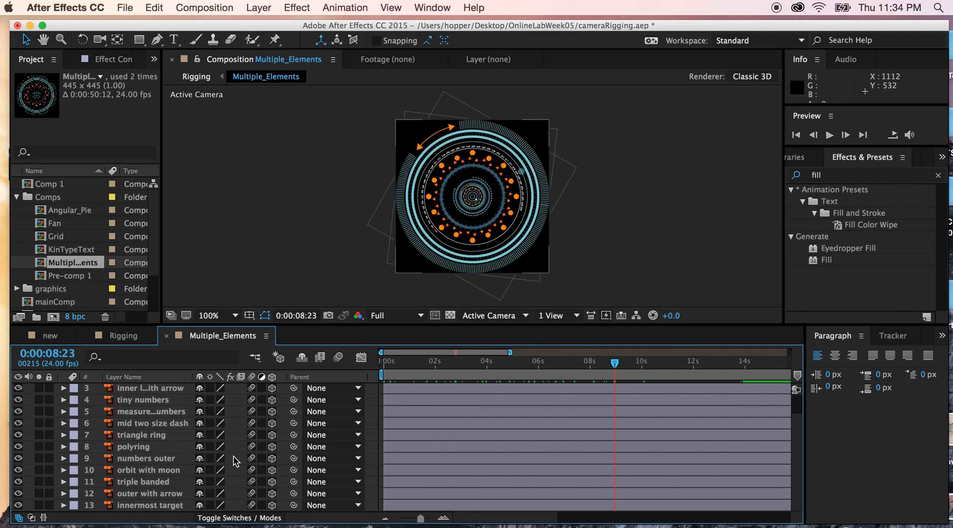
# Set the Z position of the triple banded layer to 20.
pyautogui.scroll(2, 153, 471)
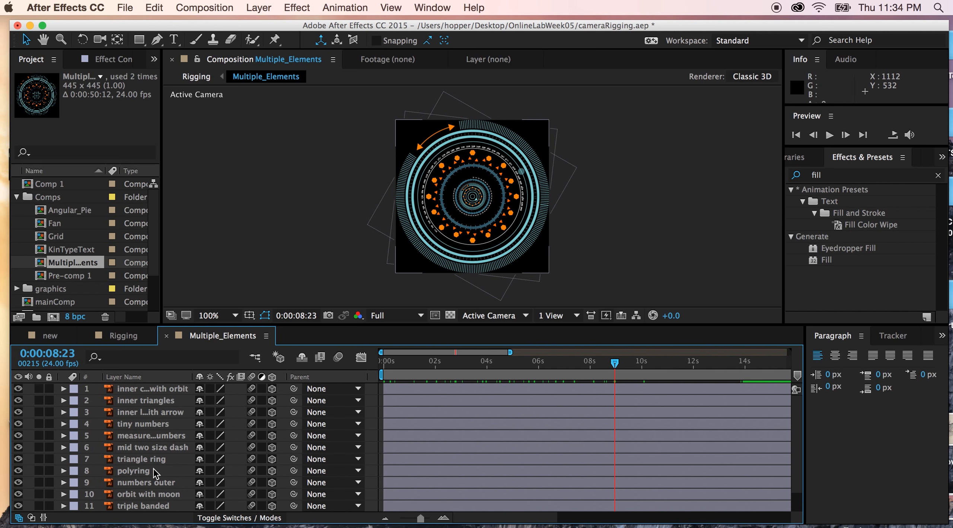
pyautogui.click(170, 505)
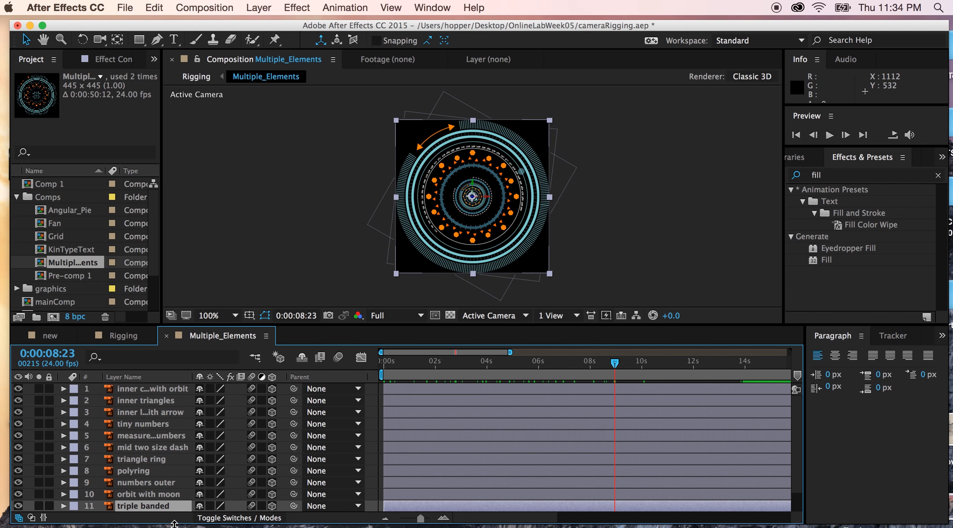
pyautogui.press('p')
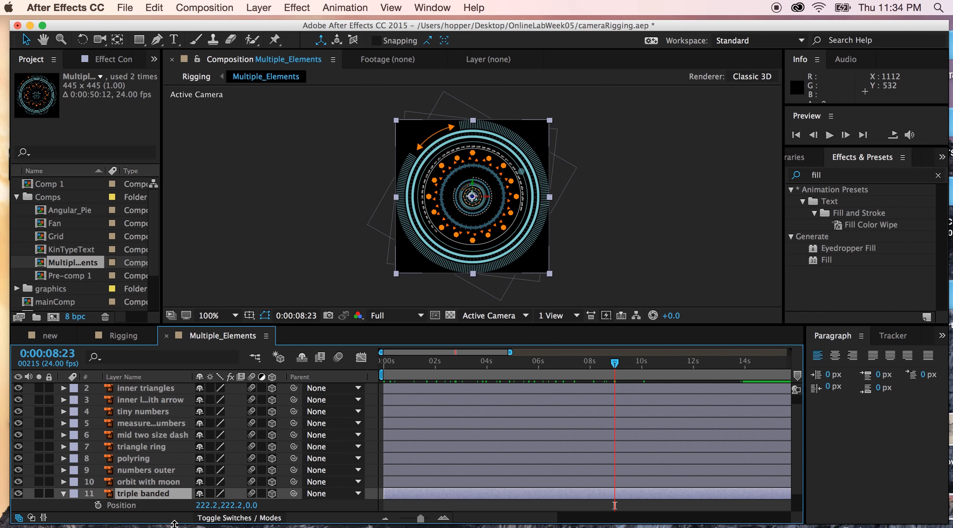
pyautogui.click(252, 505)
pyautogui.write('20')
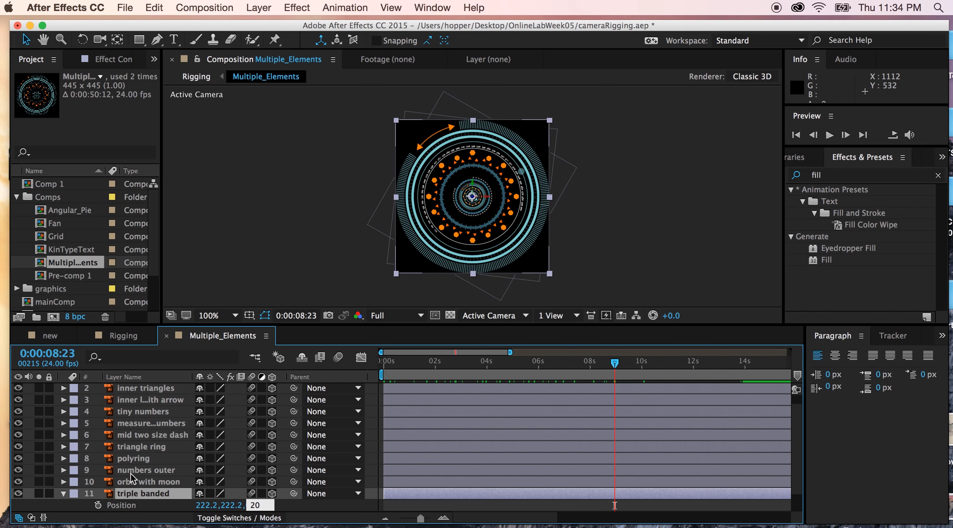
# Set the Z position of the orbit with moon layer to 40.
pyautogui.click(148, 480)
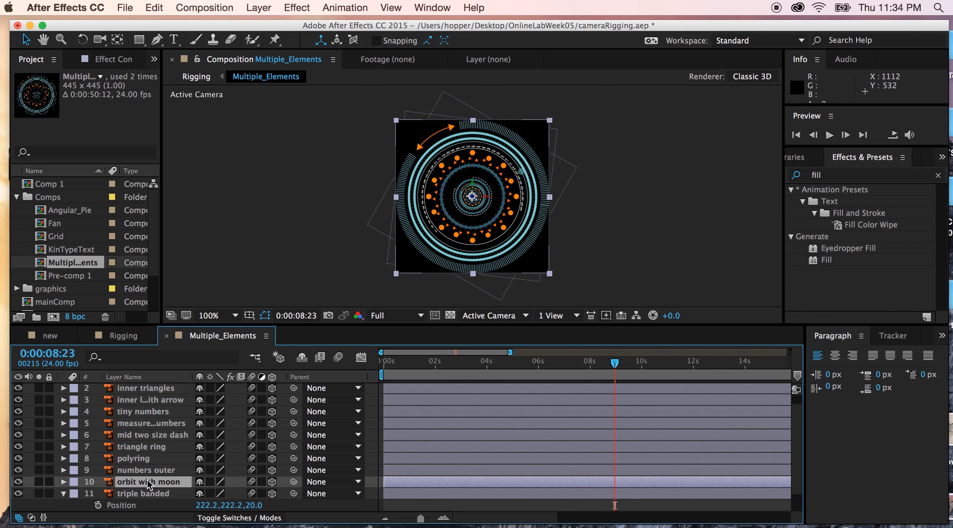
pyautogui.press('p')
pyautogui.click(253, 493)
pyautogui.write('40')
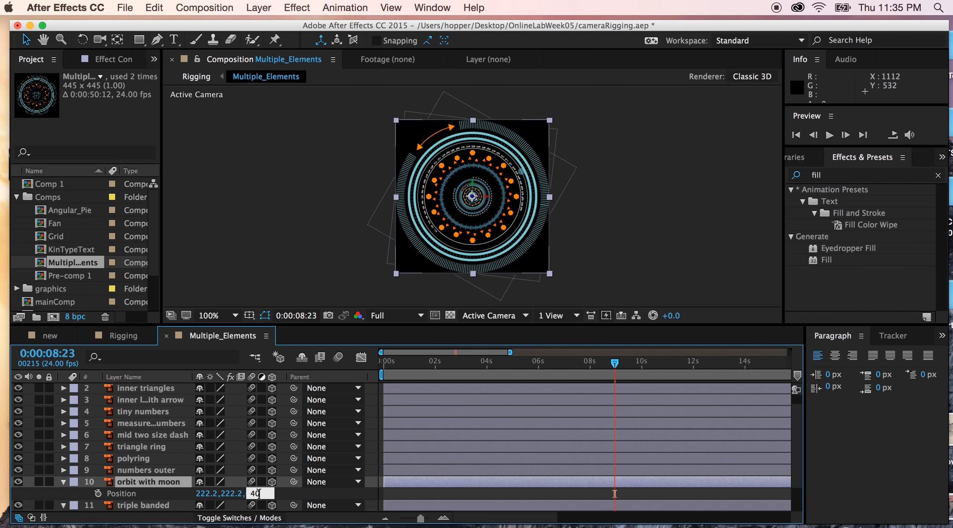
# Set the Z position of the numbers outer layer to 80.
pyautogui.click(158, 470)
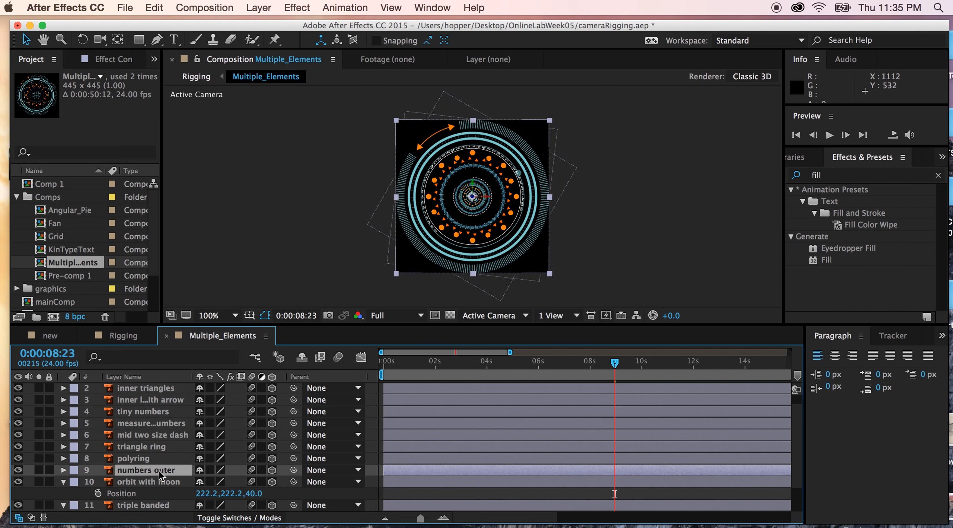
pyautogui.press('p')
pyautogui.click(254, 483)
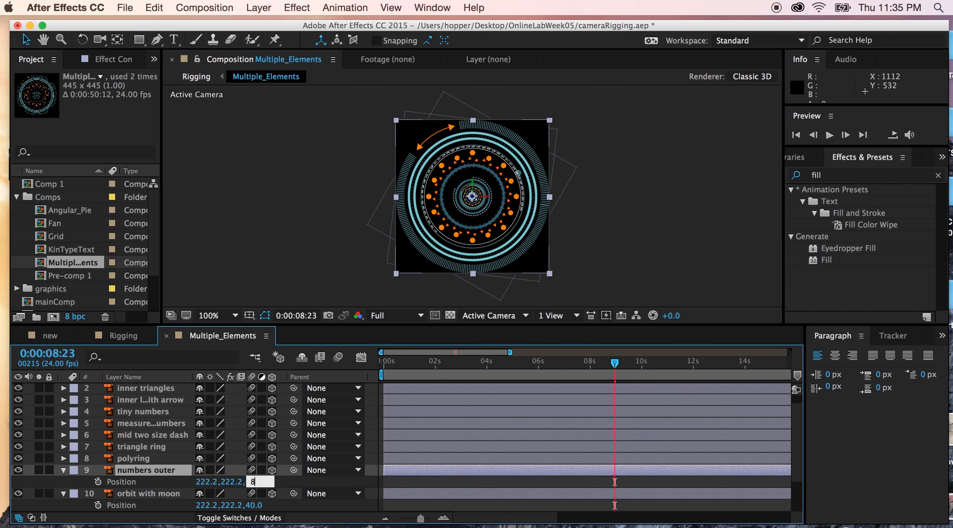
pyautogui.write('80')
# Set the Z position of the polyring layer to 100.
pyautogui.click(139, 459)
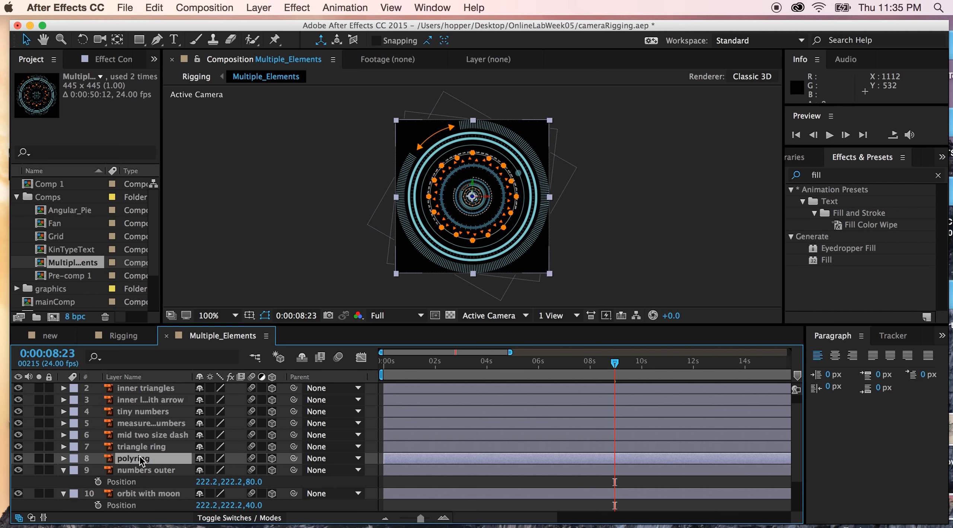
pyautogui.press('p')
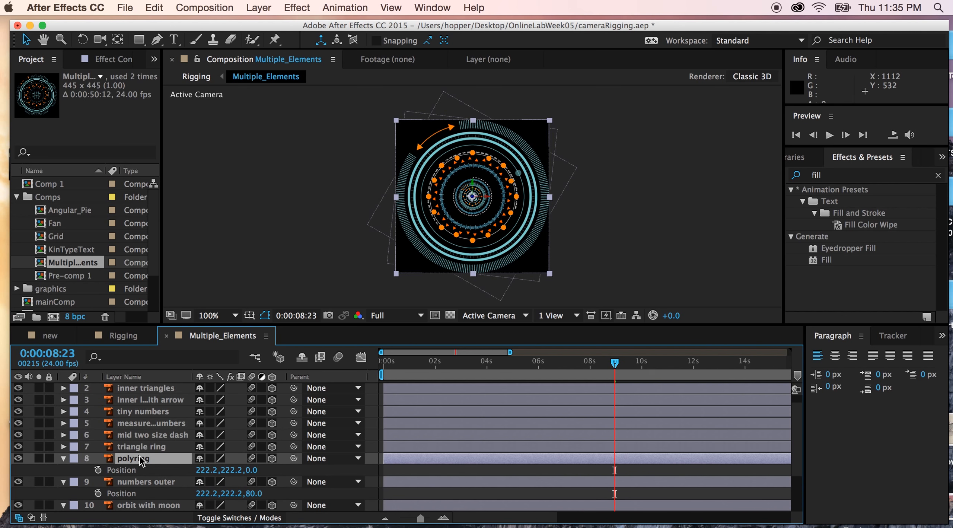
pyautogui.click(253, 469)
pyautogui.write('100')
pyautogui.click(126, 446)
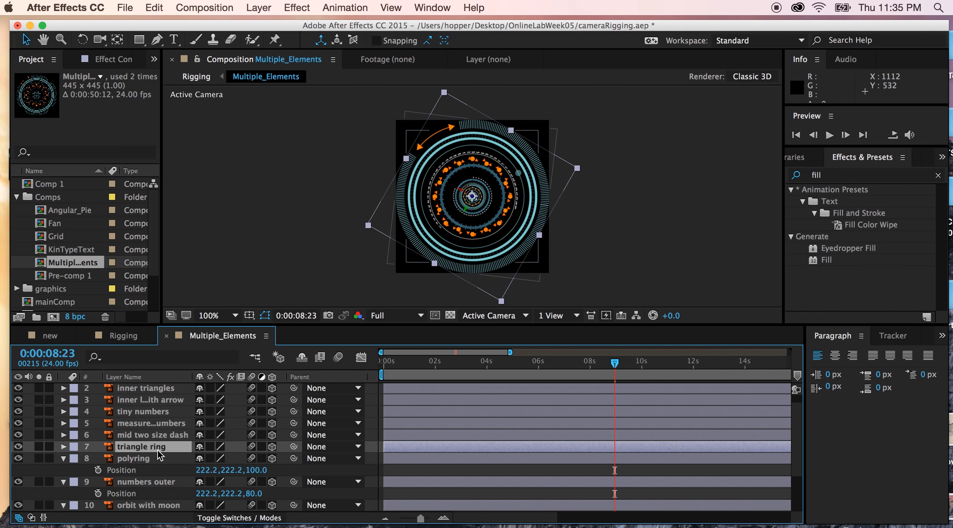
# Set the Z positions of the triangle ring, mid two size dash and measure…umbers layers to 120, 140 and 160 respectively.
pyautogui.press('p')
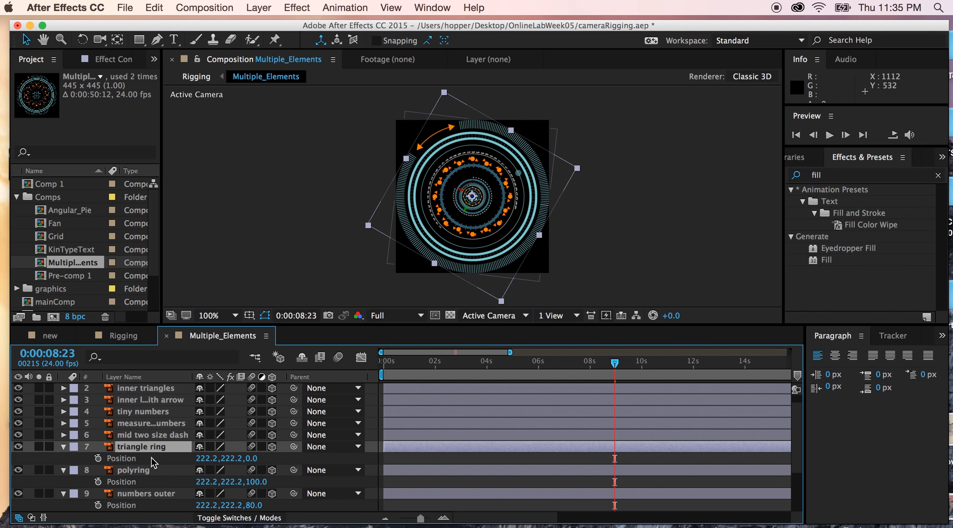
pyautogui.click(252, 459)
pyautogui.press('p')
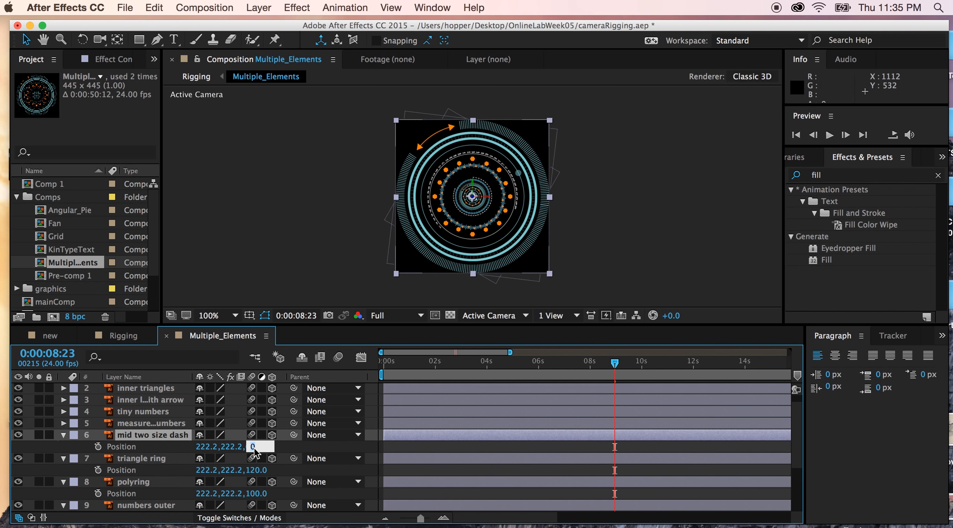
pyautogui.click(171, 423)
pyautogui.press('p')
# Set the Z position of the tiny numbers layer to 180 and of the inner l…ith arrow layer to 200.
pyautogui.click(151, 411)
pyautogui.press('p')
pyautogui.click(256, 423)
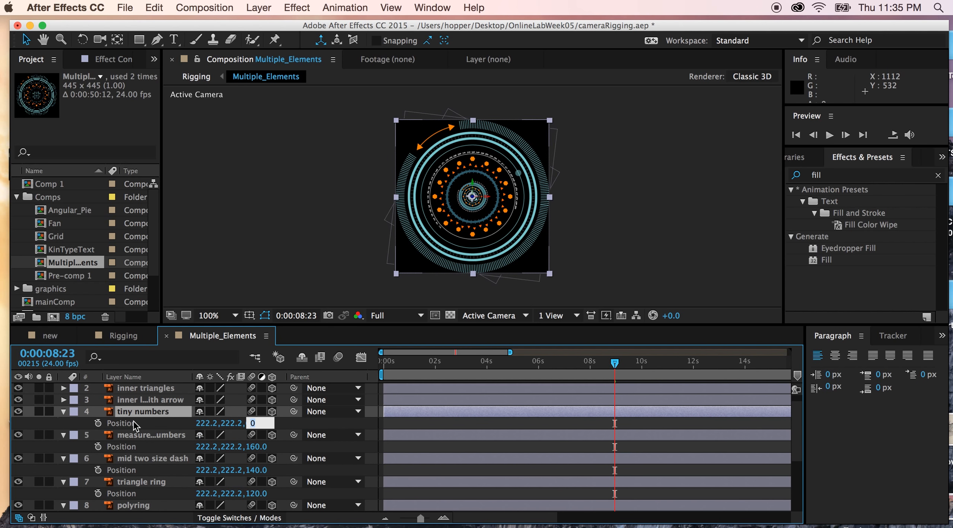
pyautogui.write('180')
pyautogui.click(156, 400)
pyautogui.press('p')
pyautogui.click(256, 412)
pyautogui.write('200')
# Set the Z position of the inner triangles layer to 220 and of the inner c…with orbit layer to 240.
pyautogui.click(160, 388)
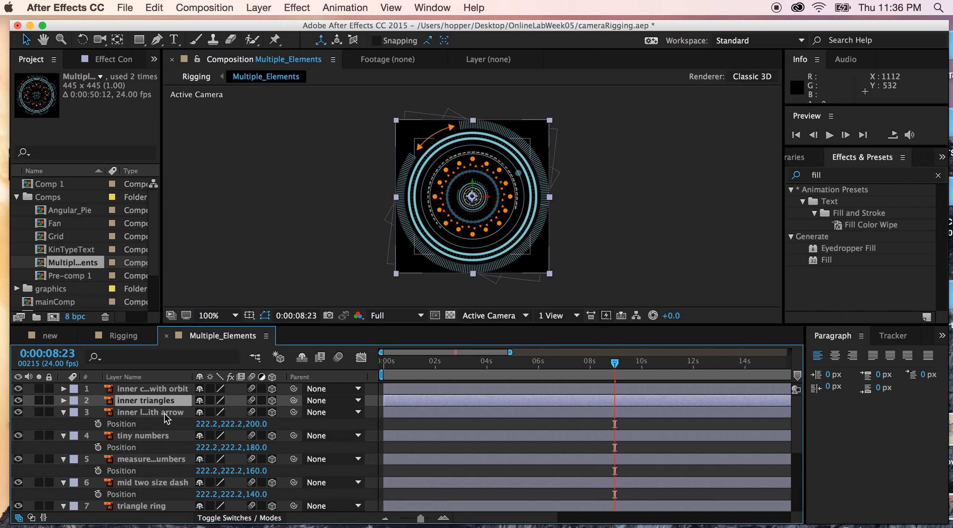
pyautogui.press('p')
pyautogui.click(253, 411)
pyautogui.write('220')
pyautogui.click(160, 388)
pyautogui.press('p')
pyautogui.click(257, 400)
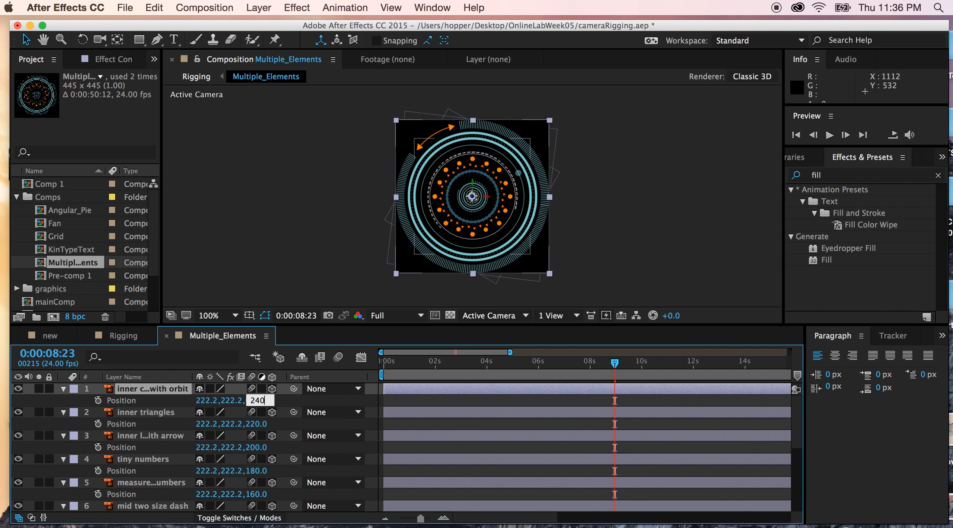
pyautogui.write('240')
pyautogui.press('Return')
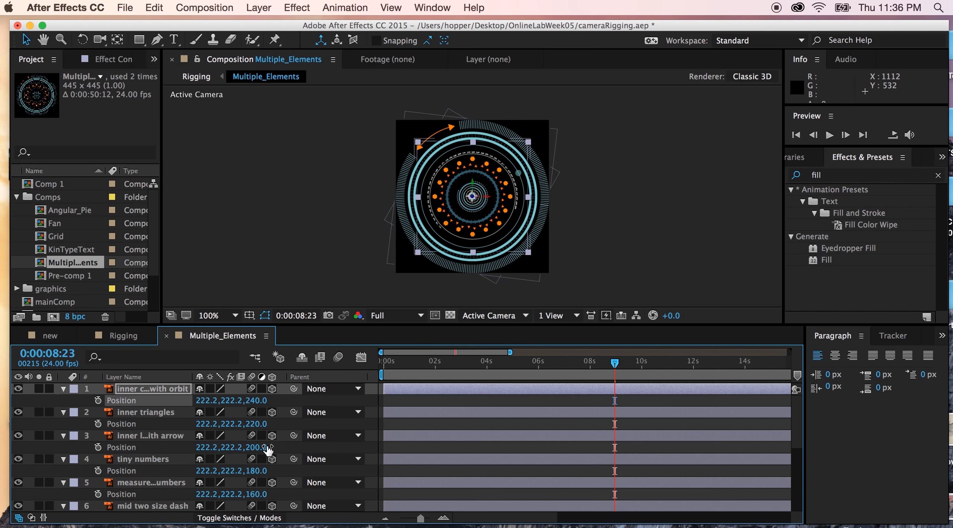
pyautogui.scroll(-8, 246, 474)
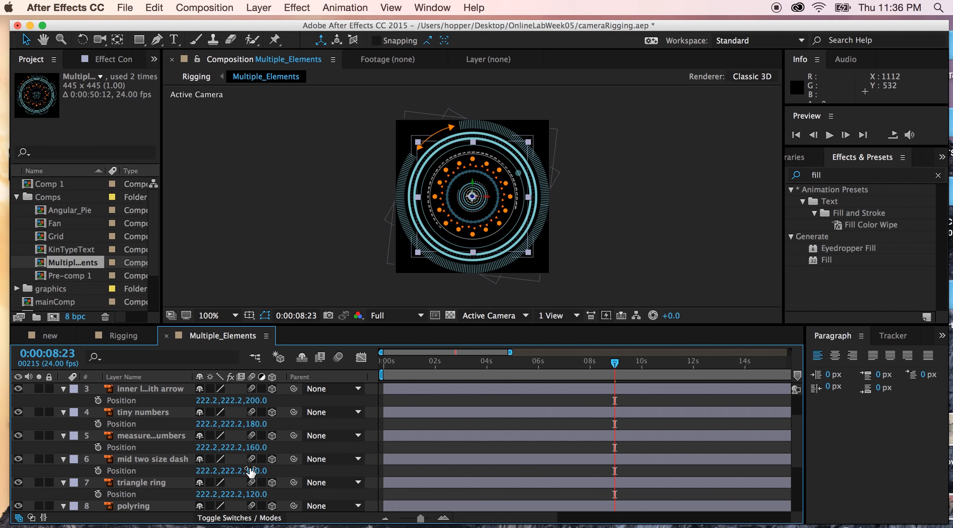
pyautogui.scroll(8, 252, 472)
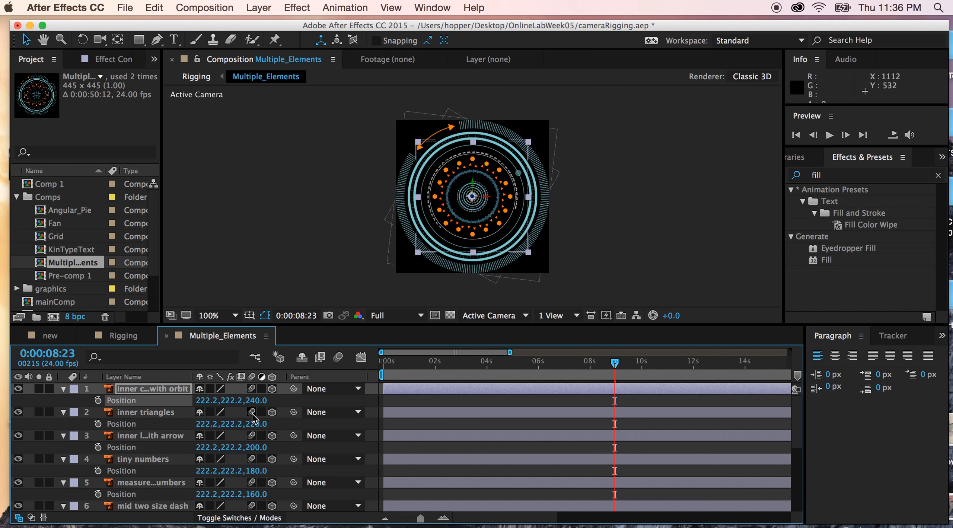
# Return the playhead to 0:00:00:00 and switch to the Rigging composition.
pyautogui.moveTo(614, 363); pyautogui.dragTo(372, 389)
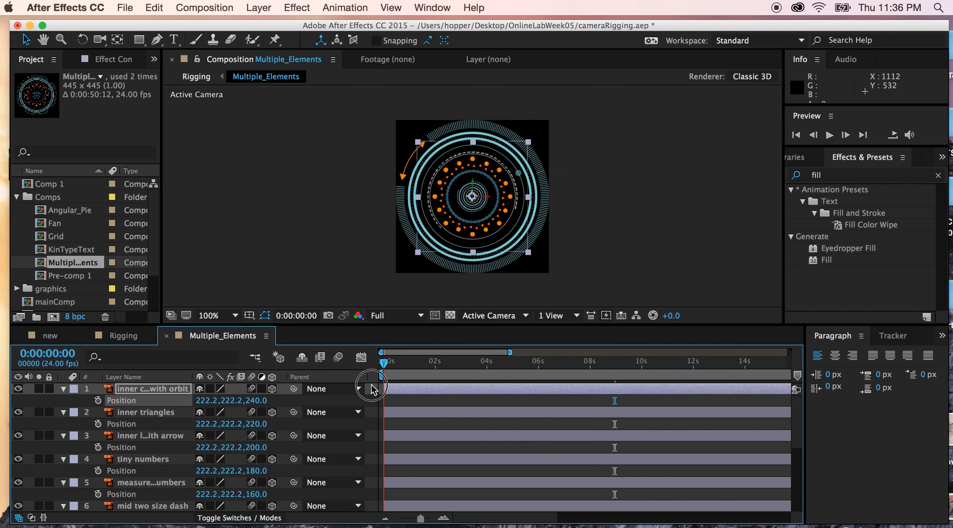
pyautogui.click(123, 335)
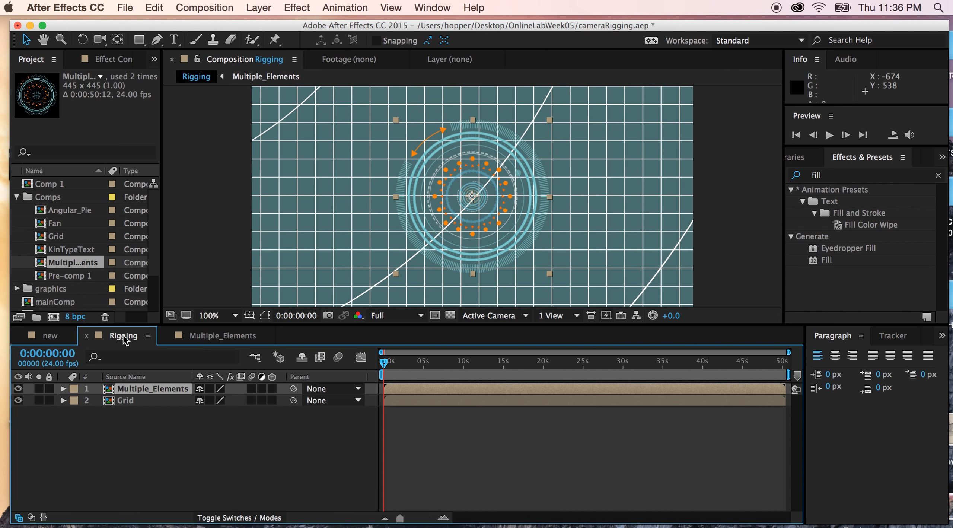
pyautogui.moveTo(387, 362)
pyautogui.mouseDown()
pyautogui.moveTo(484, 361)
pyautogui.moveTo(383, 368)
pyautogui.mouseUp()
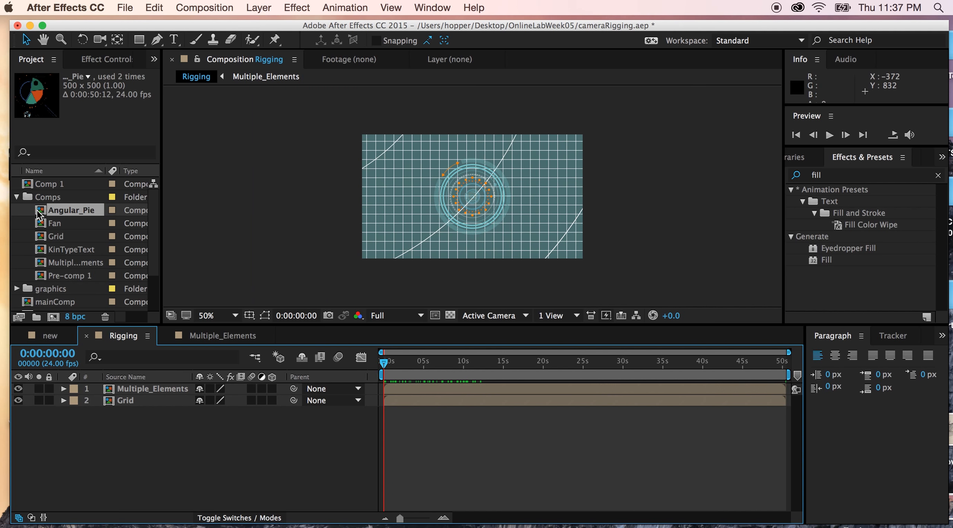
# Add the Angular_Pie comp as the top layer of Rigging and make it and Multiple_Elements 3D layers.
pyautogui.moveTo(40, 213); pyautogui.dragTo(110, 390)
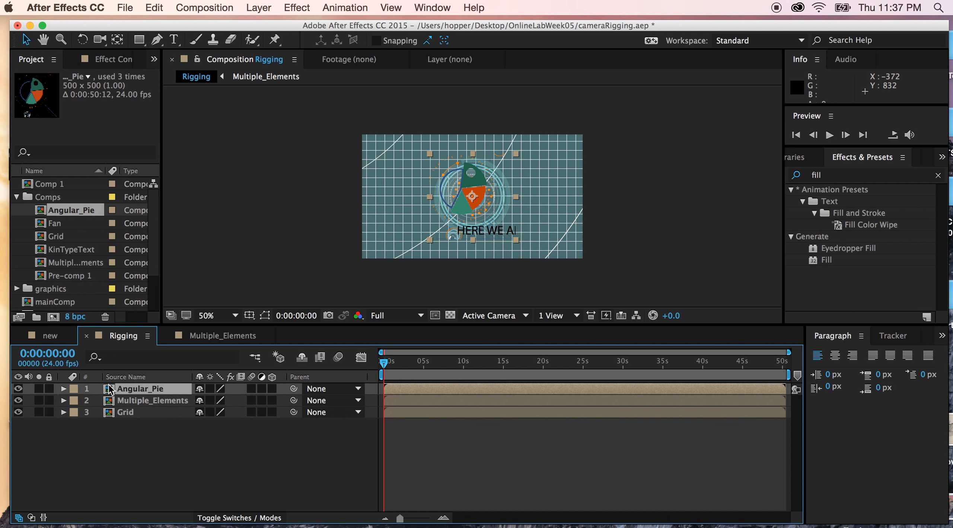
pyautogui.moveTo(386, 362); pyautogui.dragTo(449, 366)
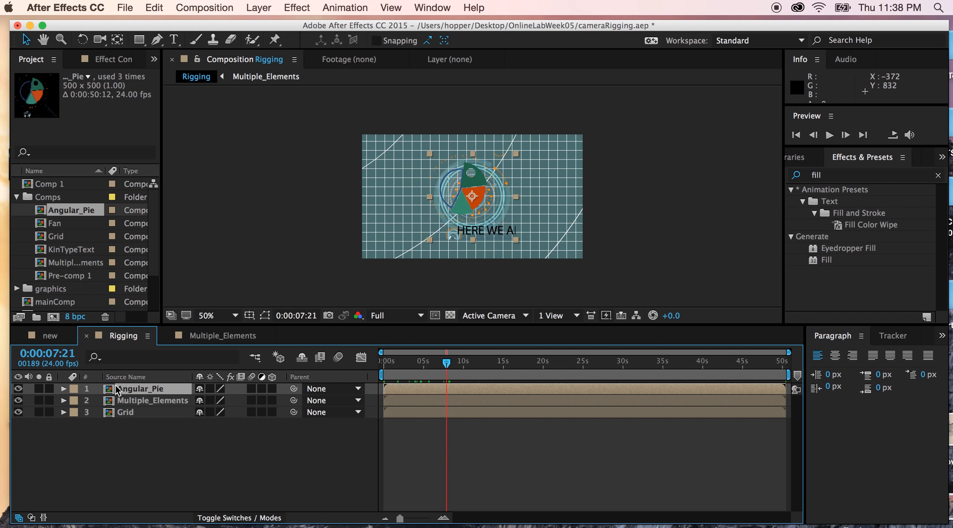
pyautogui.click(272, 388)
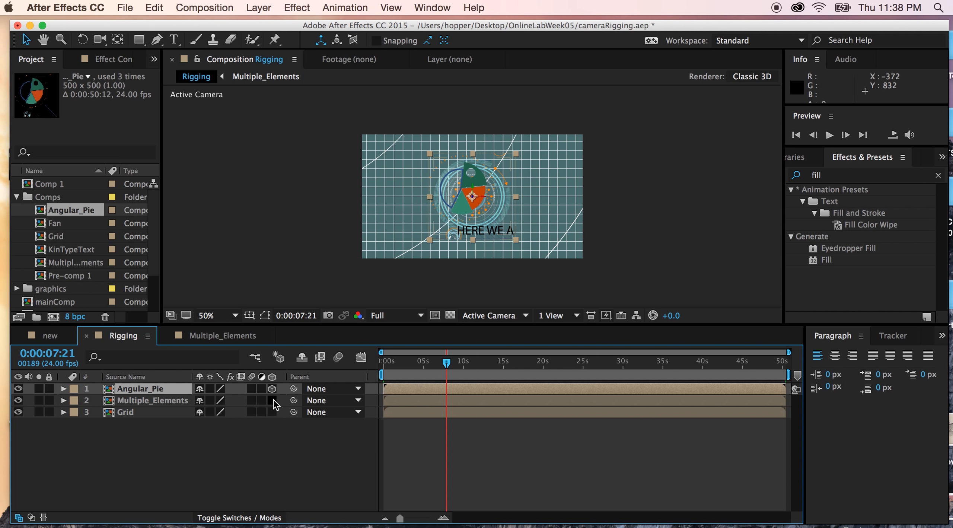
pyautogui.click(272, 400)
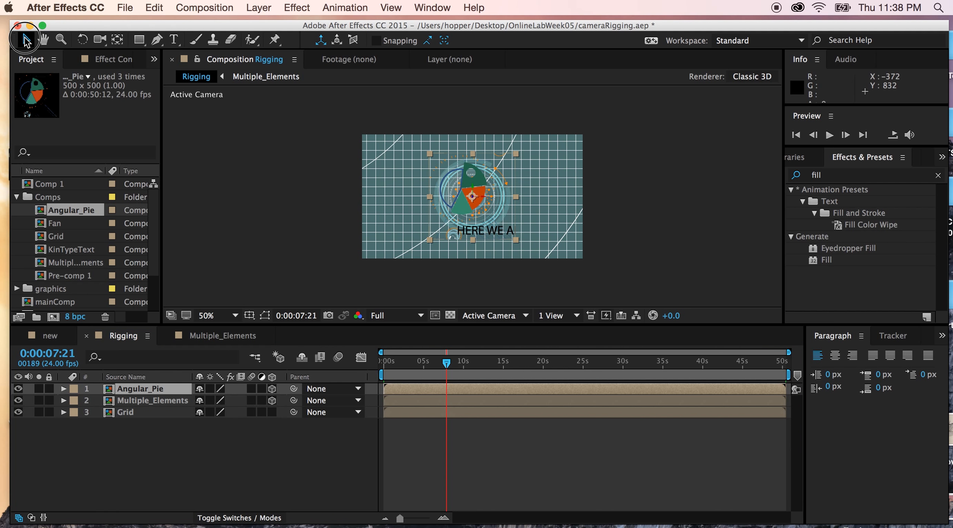
# Move the Angular_Pie layer right and down until it lies outside the frame, below its lower-right corner.
pyautogui.moveTo(483, 203); pyautogui.dragTo(587, 212)
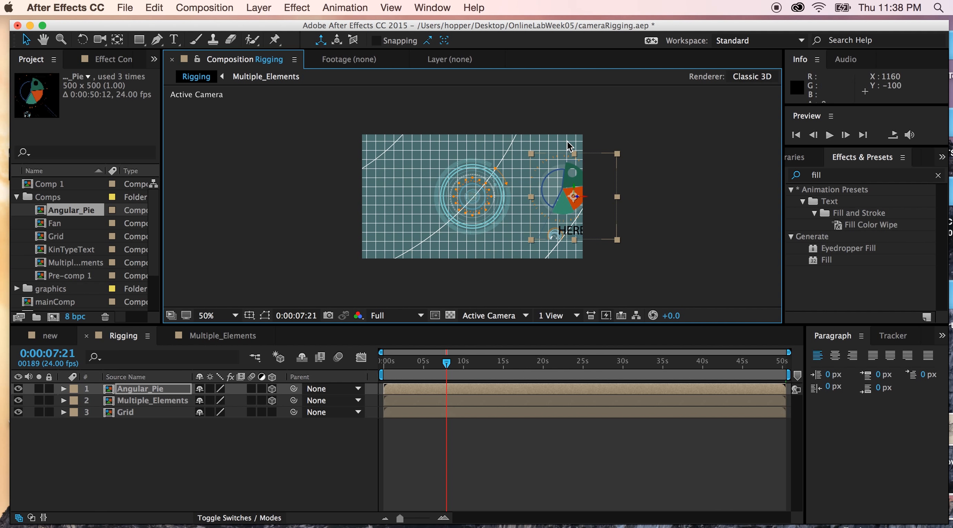
pyautogui.click(574, 186)
pyautogui.moveTo(574, 186); pyautogui.dragTo(576, 298)
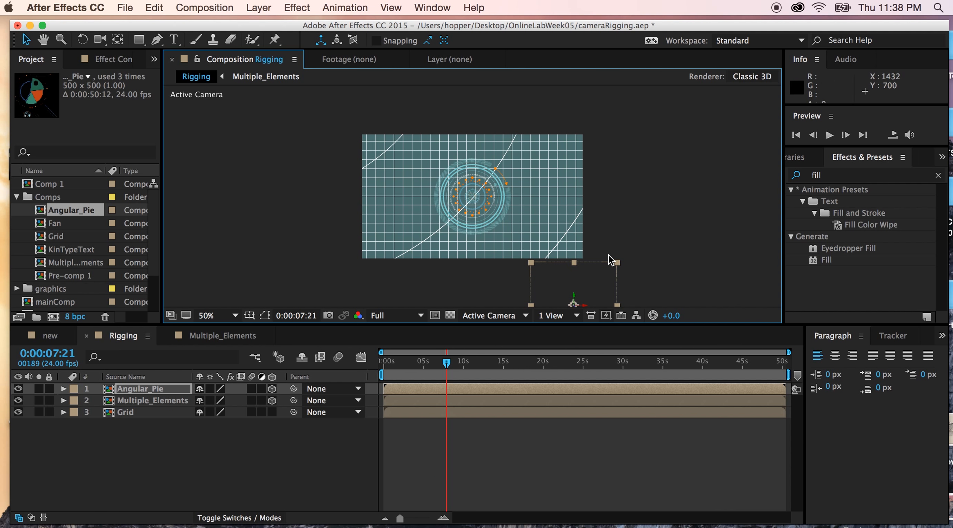
# Move the Multiple_Elements layer horizontally into the right part of the frame, at about X position 976.
pyautogui.click(460, 175)
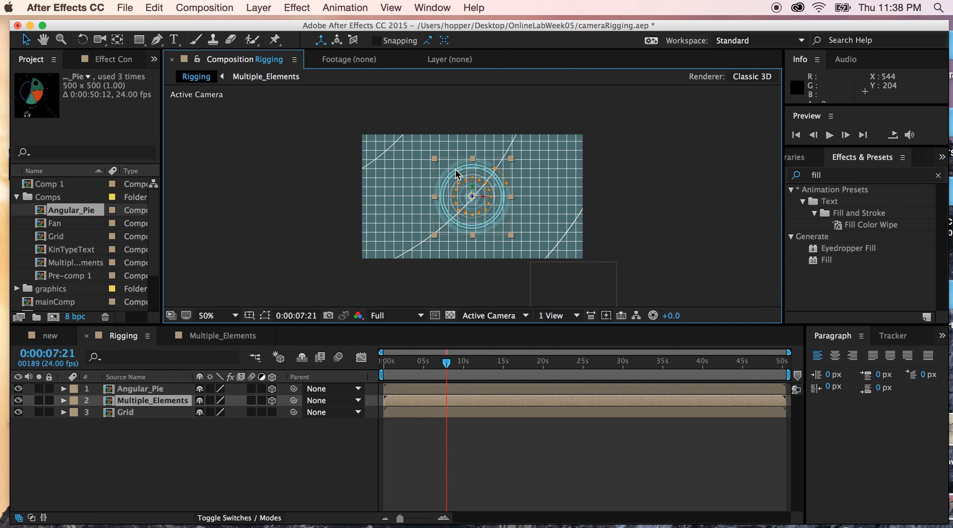
pyautogui.click(483, 197)
pyautogui.moveTo(484, 199); pyautogui.dragTo(631, 198)
pyautogui.moveTo(555, 199)
pyautogui.mouseDown()
pyautogui.moveTo(536, 198)
pyautogui.moveTo(544, 198)
pyautogui.mouseUp()
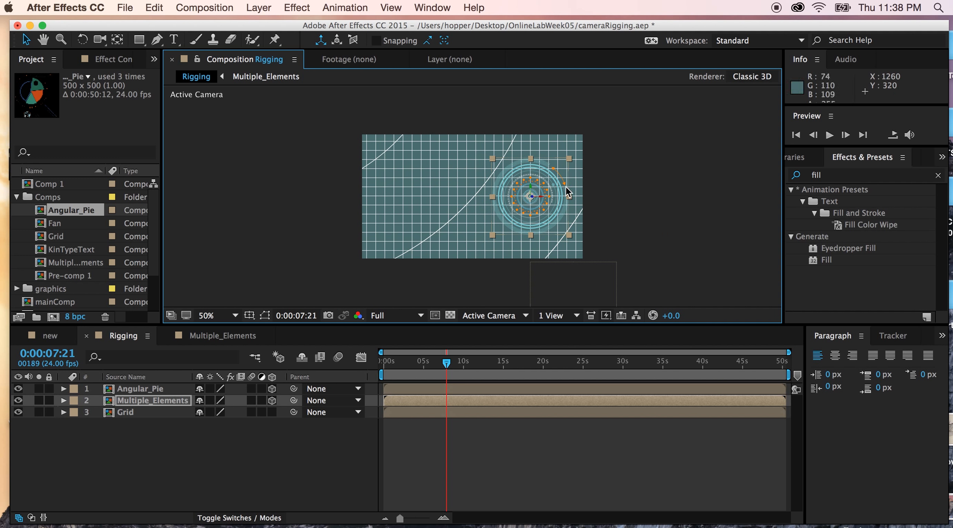
# Scale the Multiple_Elements layer uniformly to 172%.
pyautogui.click(63, 400)
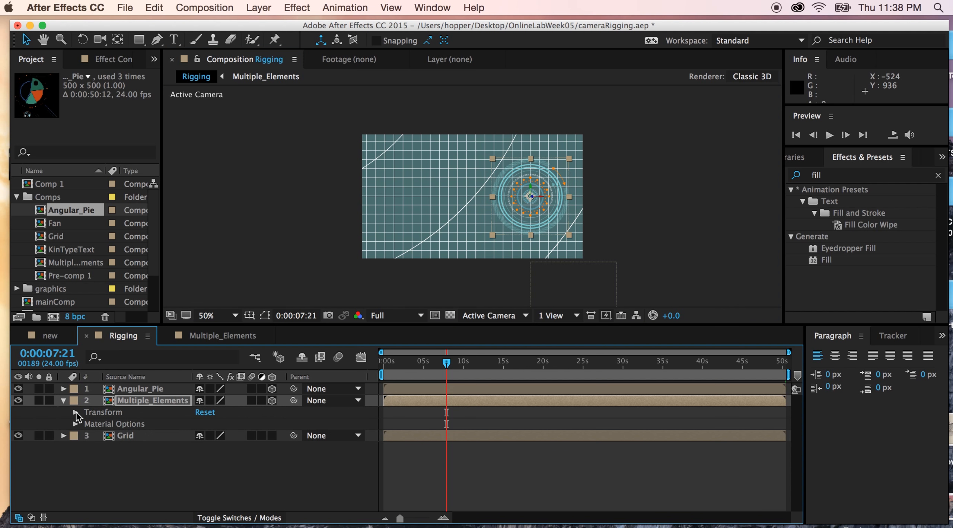
pyautogui.click(74, 411)
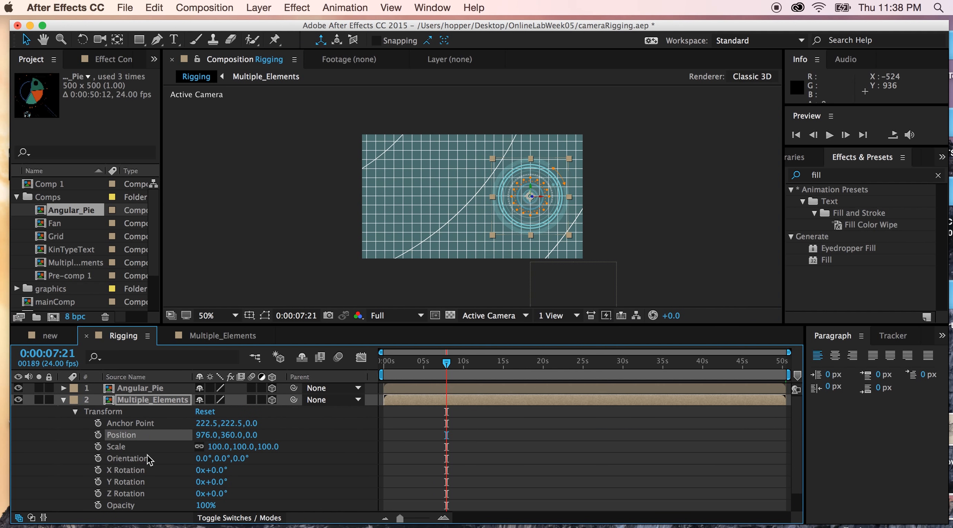
pyautogui.moveTo(221, 447); pyautogui.dragTo(275, 454)
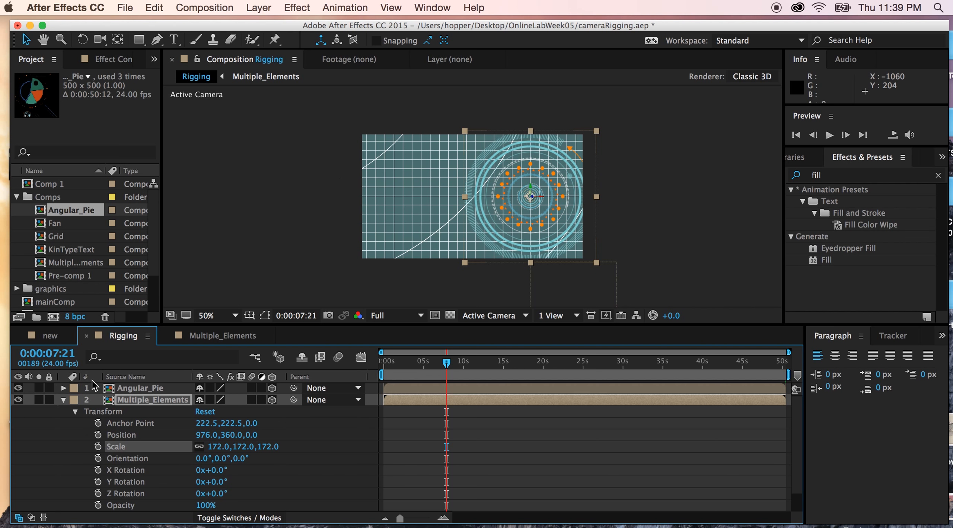
pyautogui.click(63, 400)
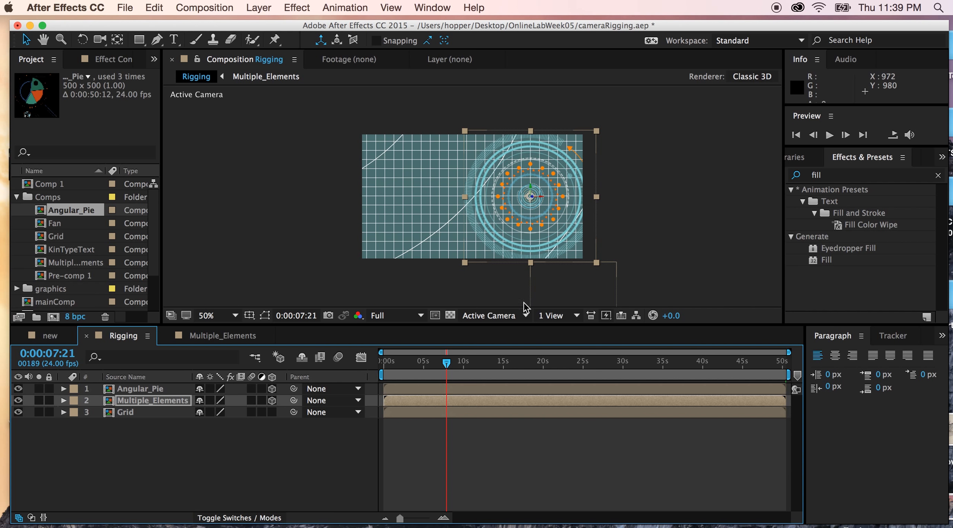
# Show the composition in two horizontal views and enlarge the Top view to 50%.
pyautogui.click(576, 316)
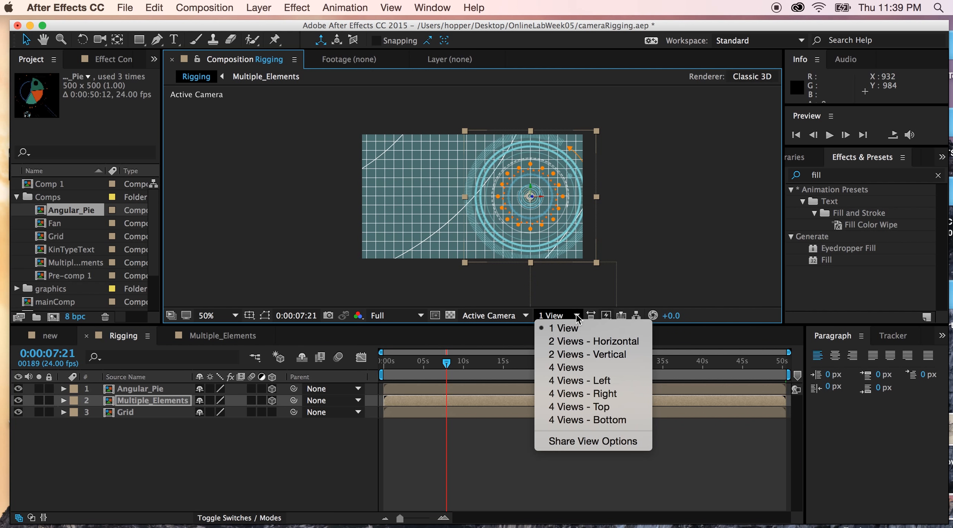
pyautogui.click(573, 344)
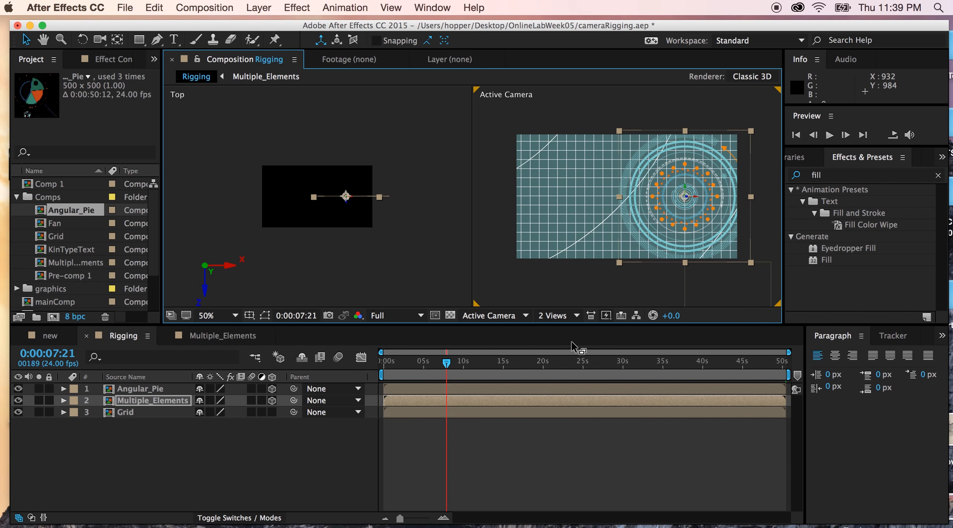
pyautogui.scroll(5, 408, 280)
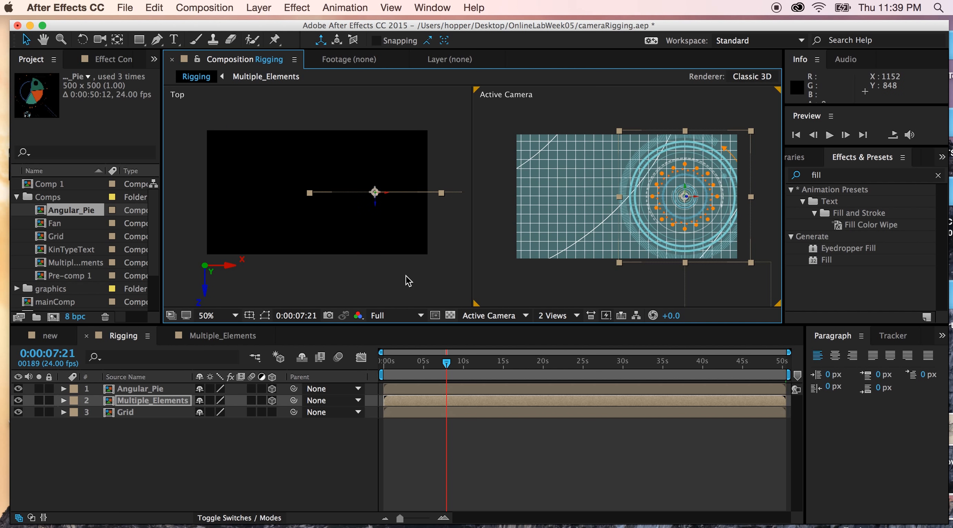
# Collapse transformations on the Multiple_Elements and Angular_Pie layers so their nested layers keep their 3D depth.
pyautogui.click(156, 404)
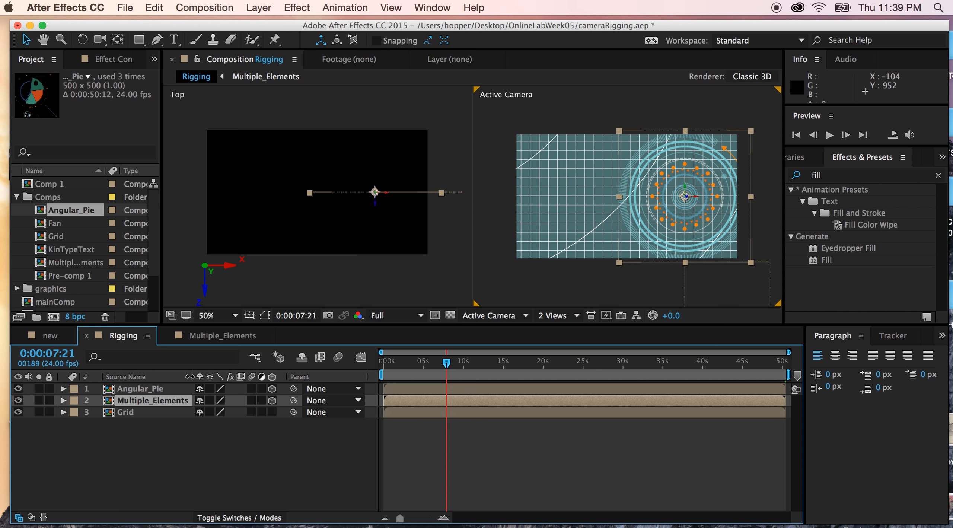
pyautogui.click(211, 400)
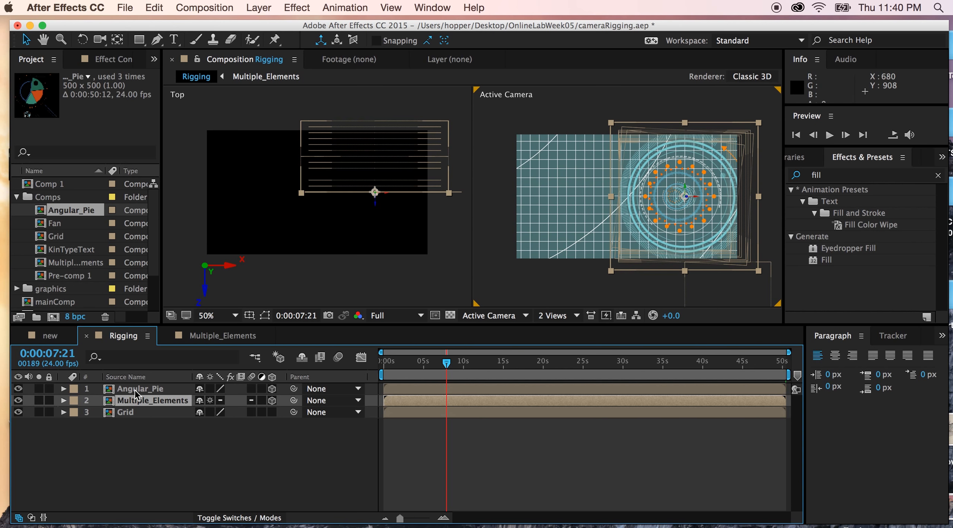
pyautogui.click(210, 389)
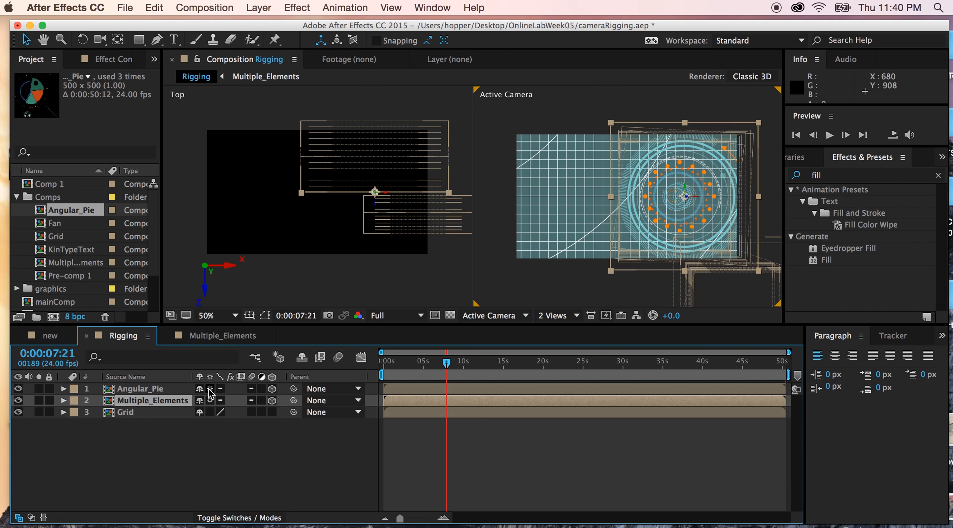
pyautogui.click(210, 400)
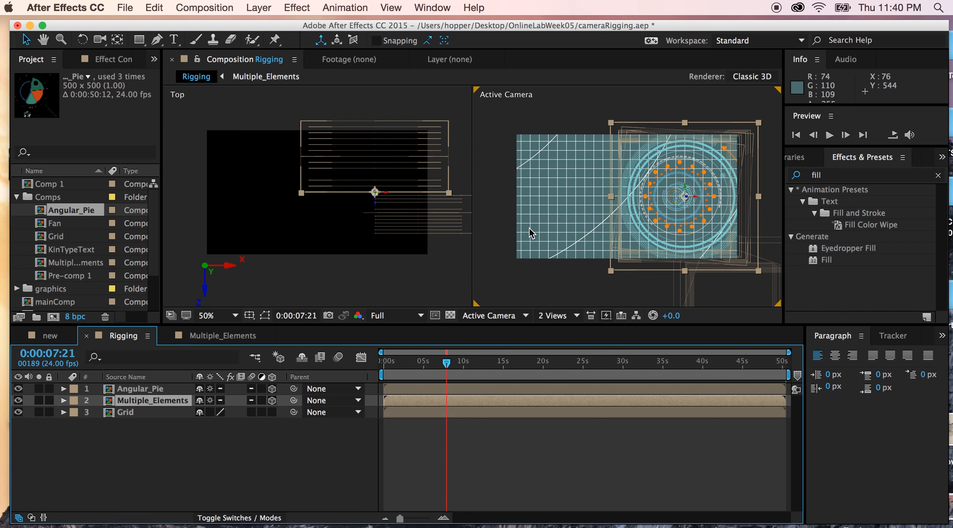
# Return to a single Active Camera view and move the Multiple_Elements layer right until it lies outside the frame.
pyautogui.click(578, 315)
pyautogui.click(579, 329)
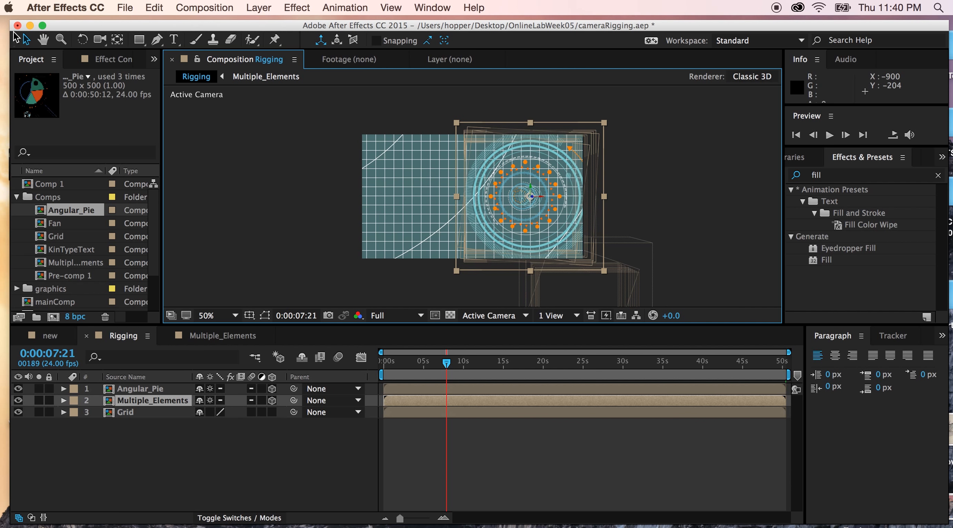
pyautogui.click(98, 39)
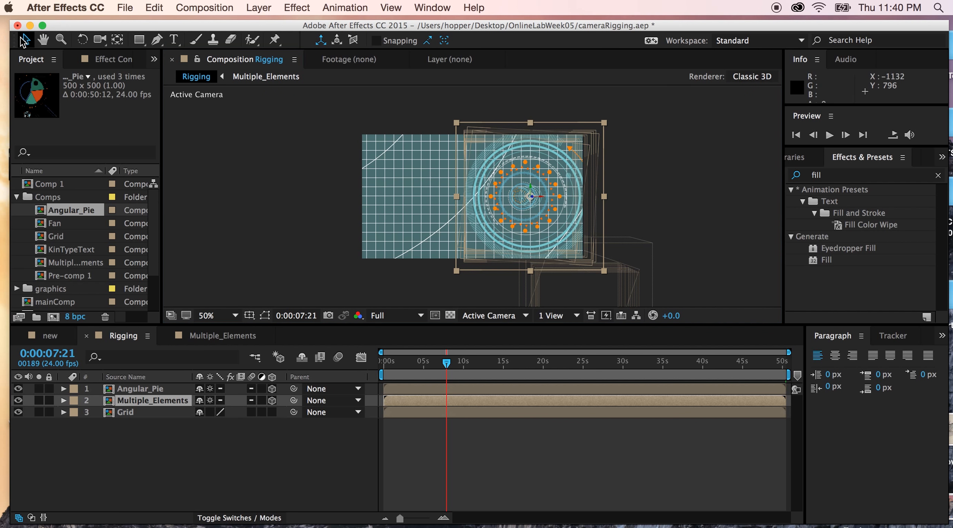
pyautogui.moveTo(541, 195); pyautogui.dragTo(685, 191)
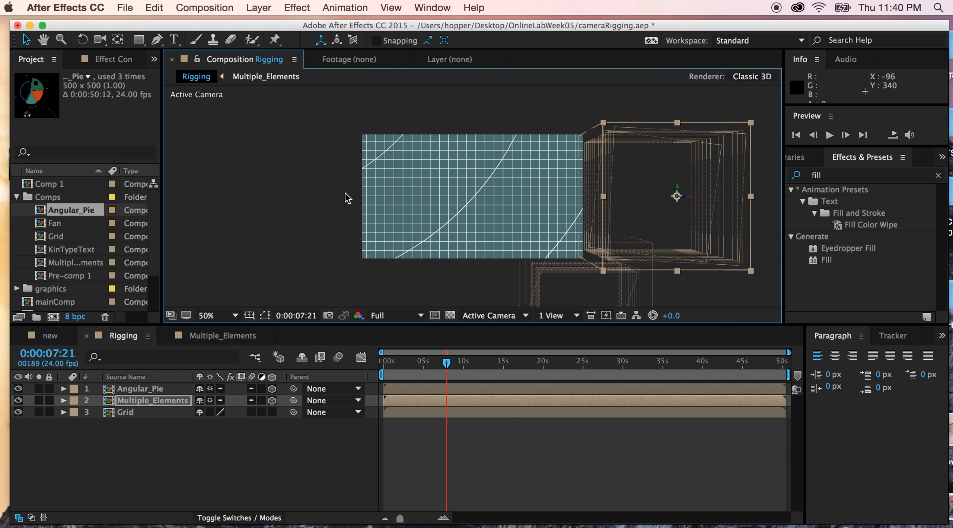
pyautogui.press(',')
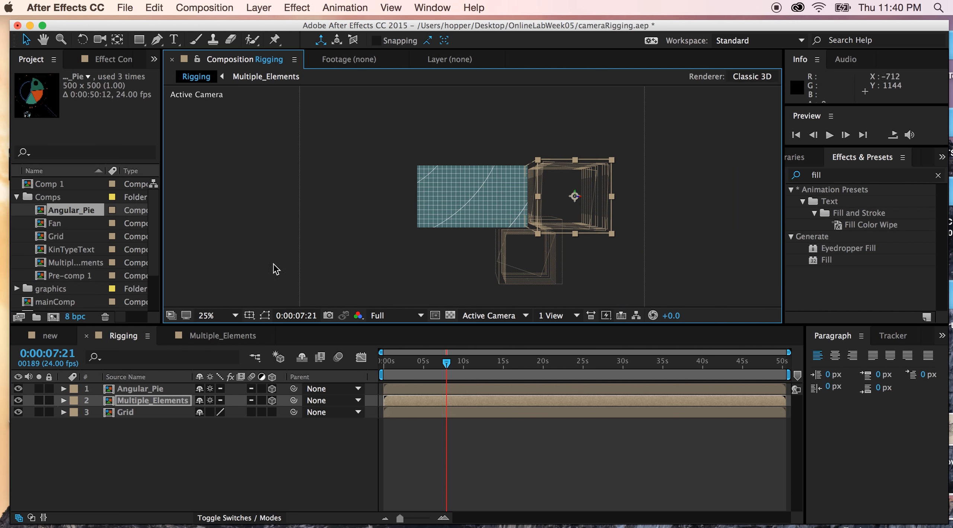
# Move the Angular_Pie layer left until it sits centred beneath the frame, and return the current time to 0:00:00:00.
pyautogui.click(138, 388)
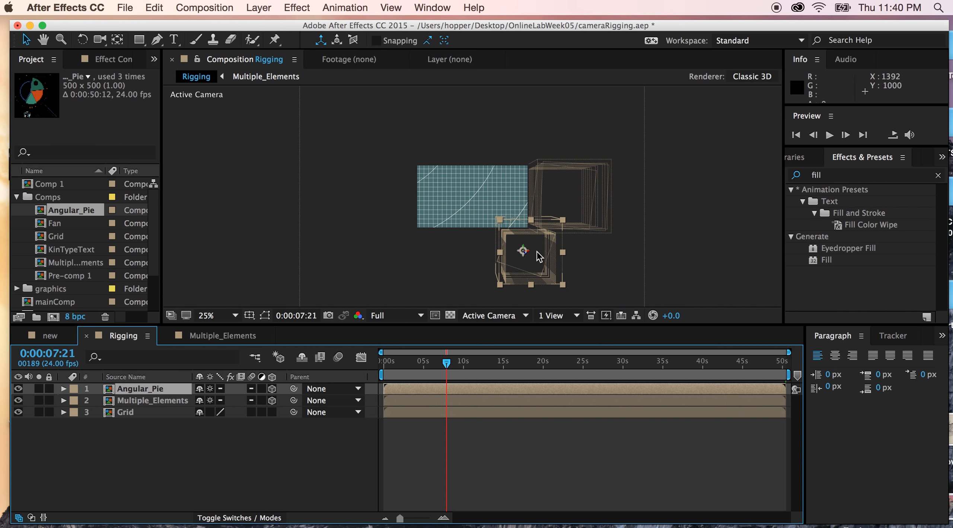
pyautogui.moveTo(529, 255); pyautogui.dragTo(482, 253)
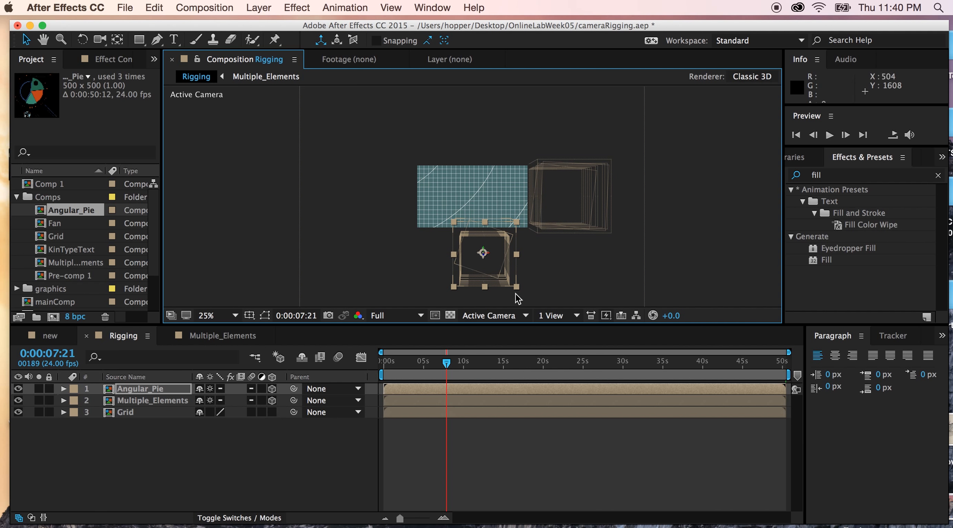
pyautogui.moveTo(446, 363); pyautogui.dragTo(384, 361)
# Add a two-node camera named Camera 1 with the existing custom settings to the Rigging composition.
pyautogui.scroll(2, 464, 212)
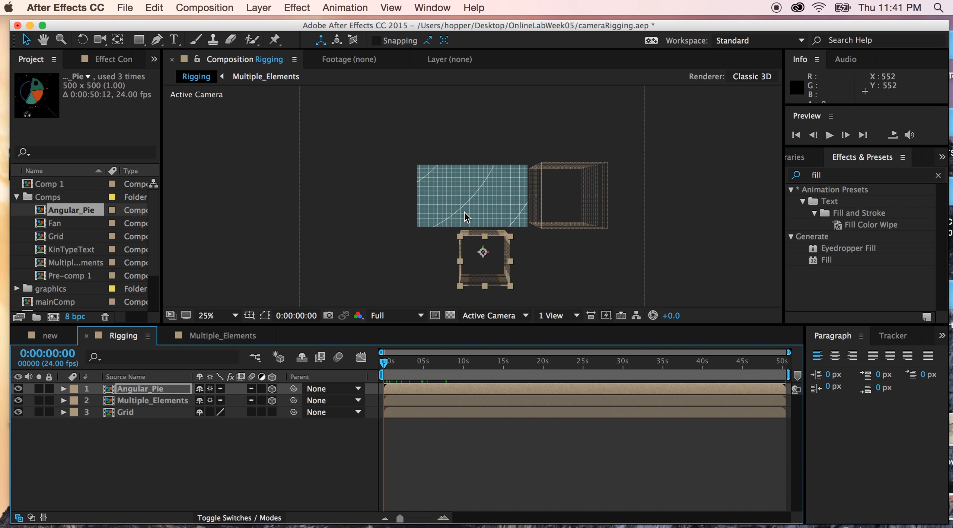
pyautogui.click(258, 7)
pyautogui.moveTo(268, 25)
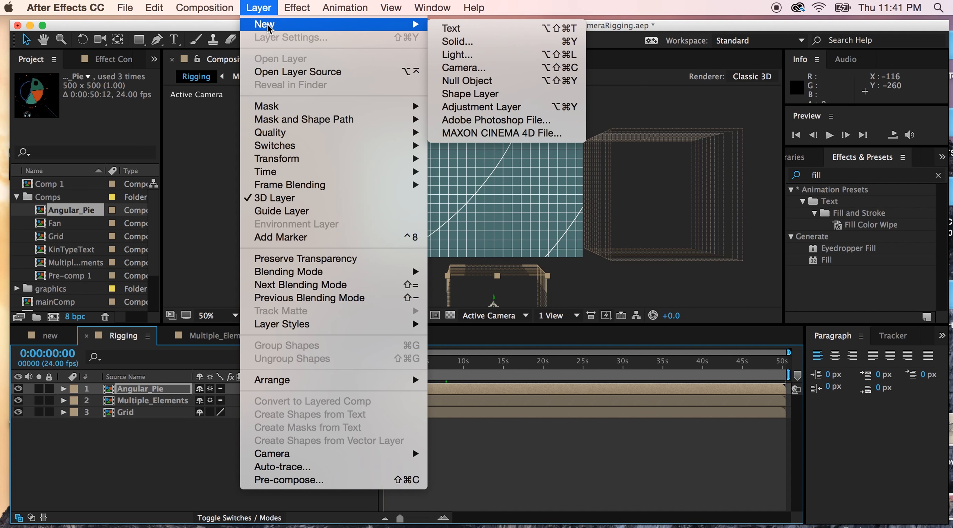
pyautogui.click(455, 70)
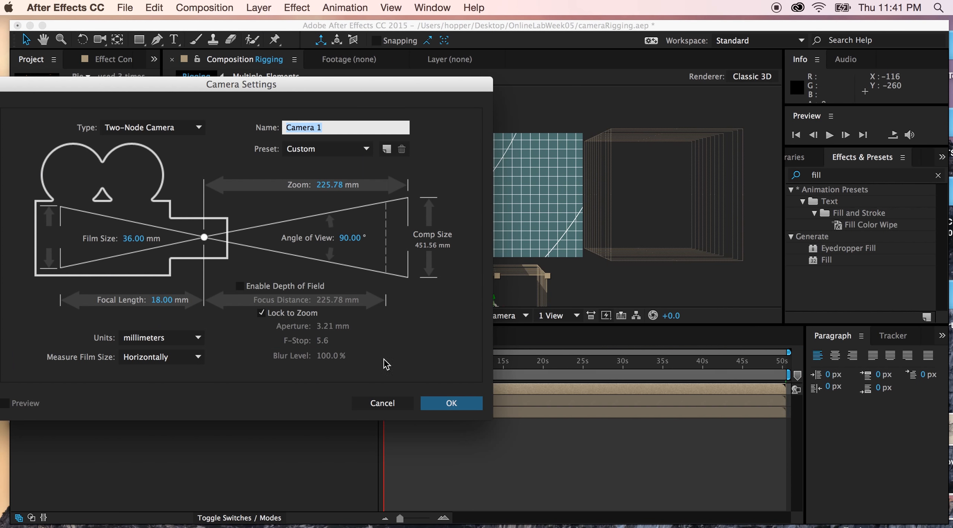
pyautogui.click(447, 403)
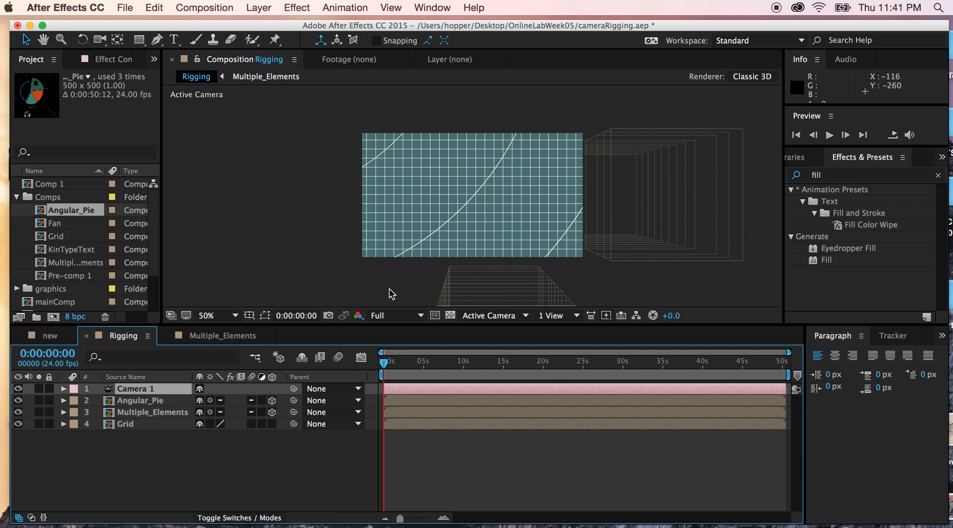
# Add a null object above Camera 1 in the Rigging composition and leave it selected.
pyautogui.scroll(1, 425, 190)
pyautogui.scroll(-1, 424, 191)
pyautogui.scroll(-1, 424, 191)
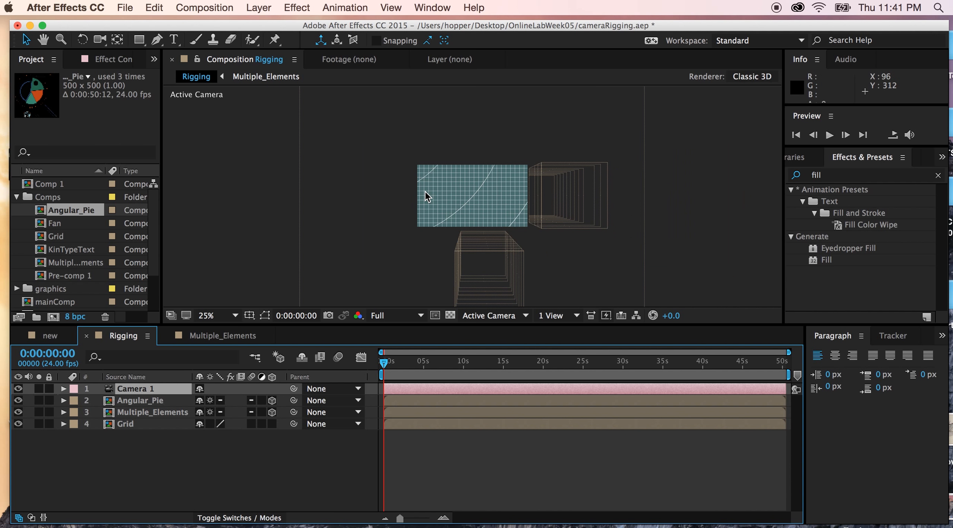
pyautogui.click(259, 8)
pyautogui.moveTo(265, 25)
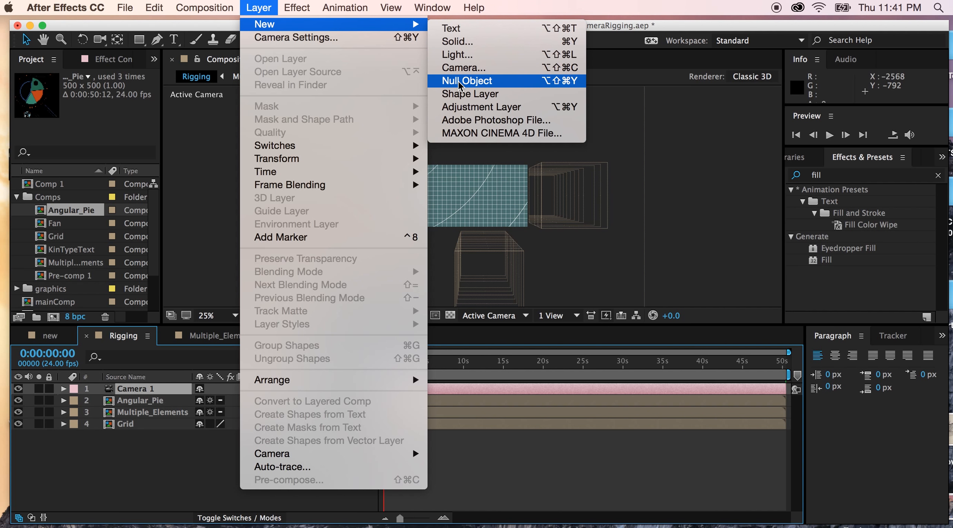
pyautogui.click(480, 80)
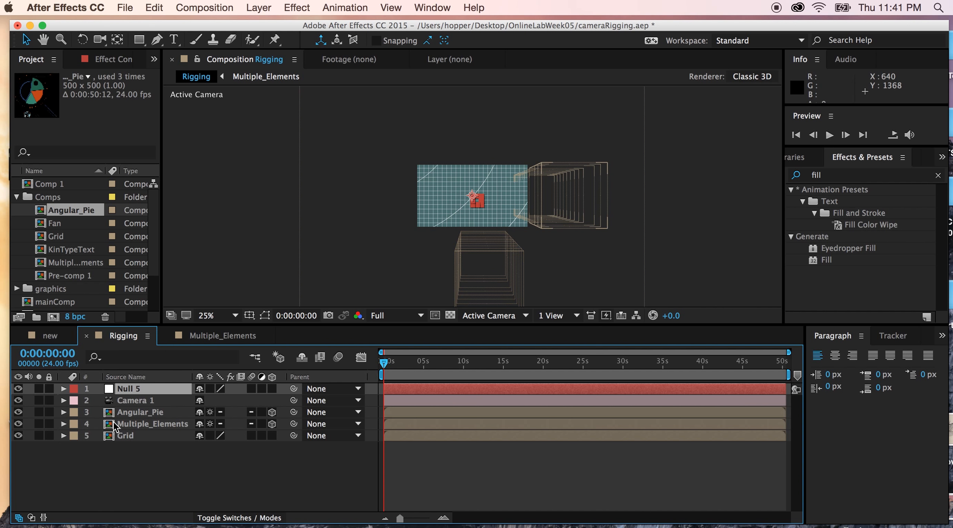
pyautogui.click(133, 401)
pyautogui.click(133, 389)
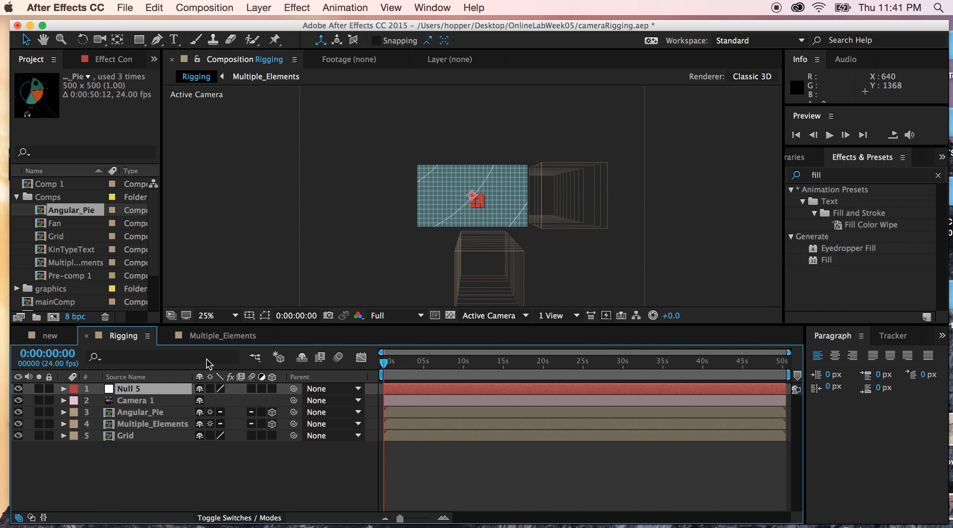
# Show the composition in two horizontal views to compare the null with the camera from the Top view.
pyautogui.click(575, 316)
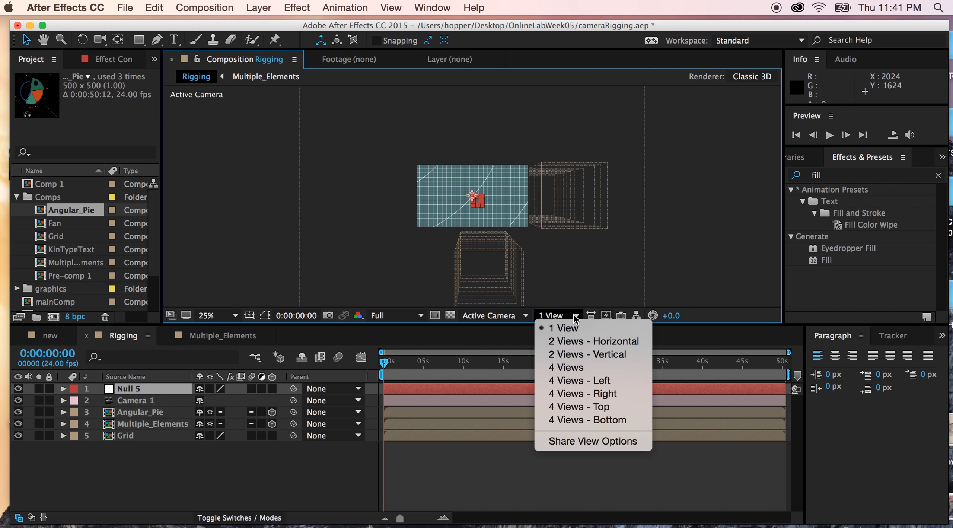
pyautogui.click(579, 342)
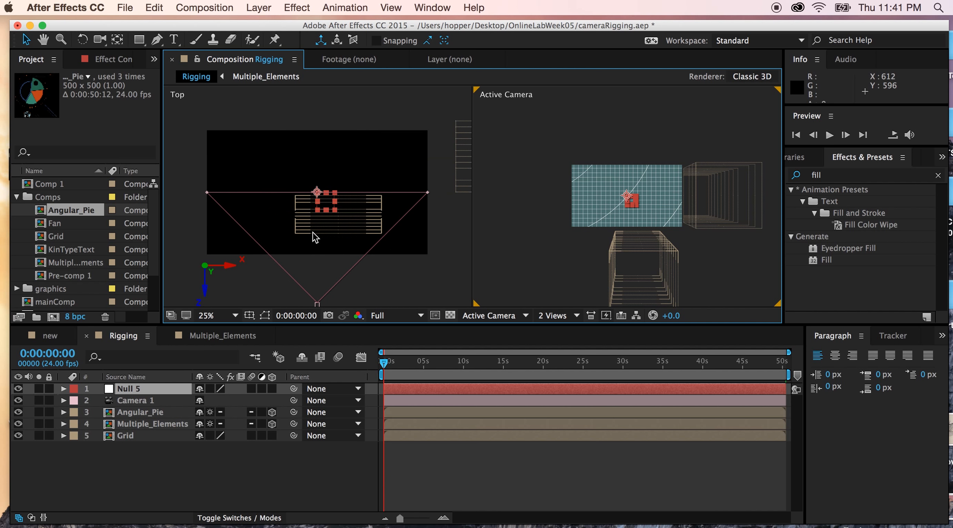
pyautogui.scroll(2, 315, 237)
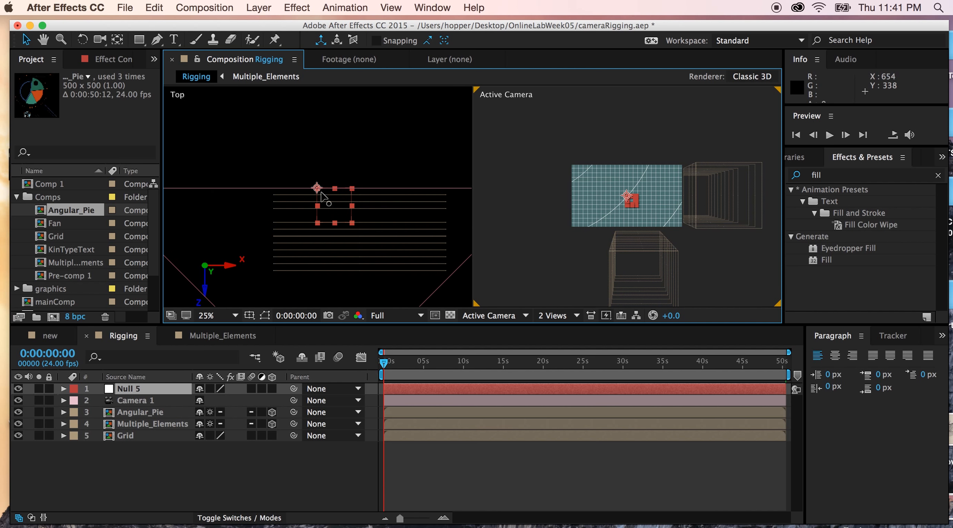
pyautogui.scroll(-2, 347, 234)
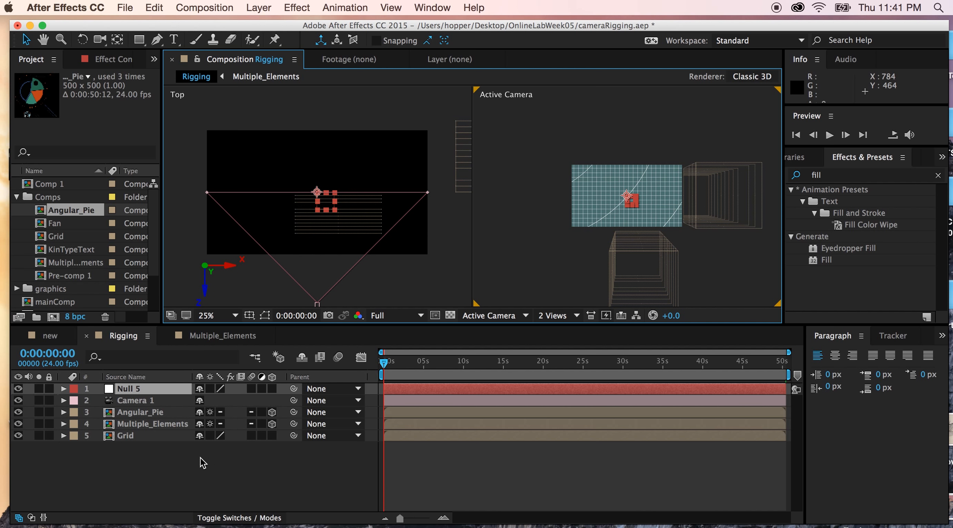
# Make the null a 3D layer and shift it along Z in the Top view, ending near the camera's point of interest.
pyautogui.click(272, 389)
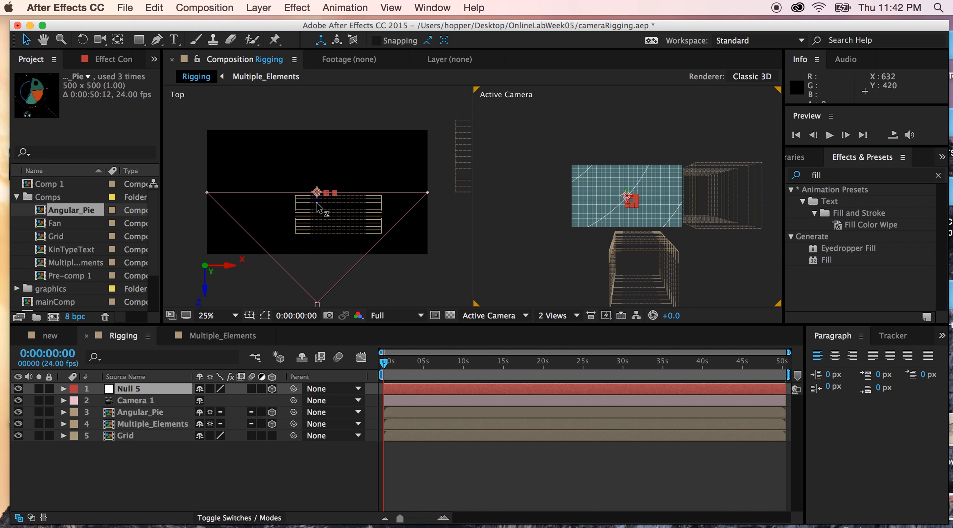
pyautogui.moveTo(318, 208); pyautogui.dragTo(321, 170)
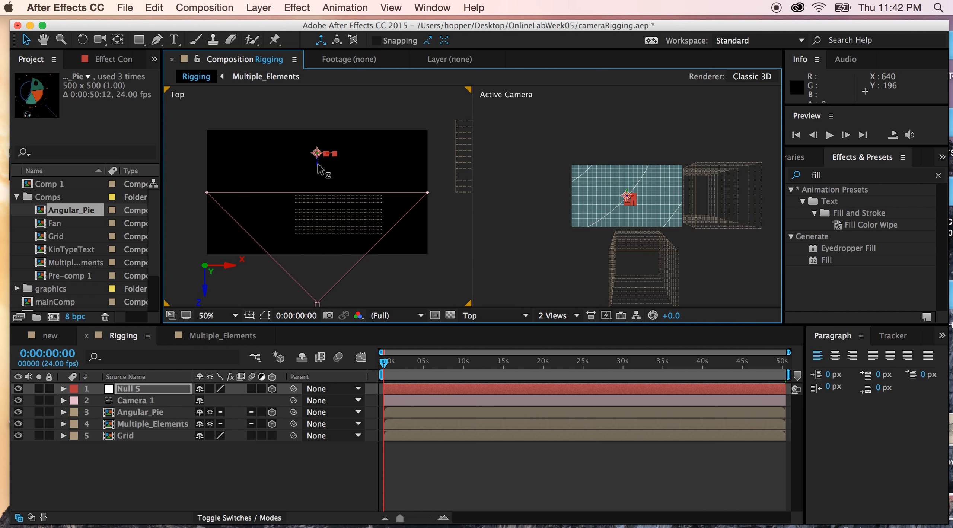
pyautogui.moveTo(317, 164); pyautogui.dragTo(313, 201)
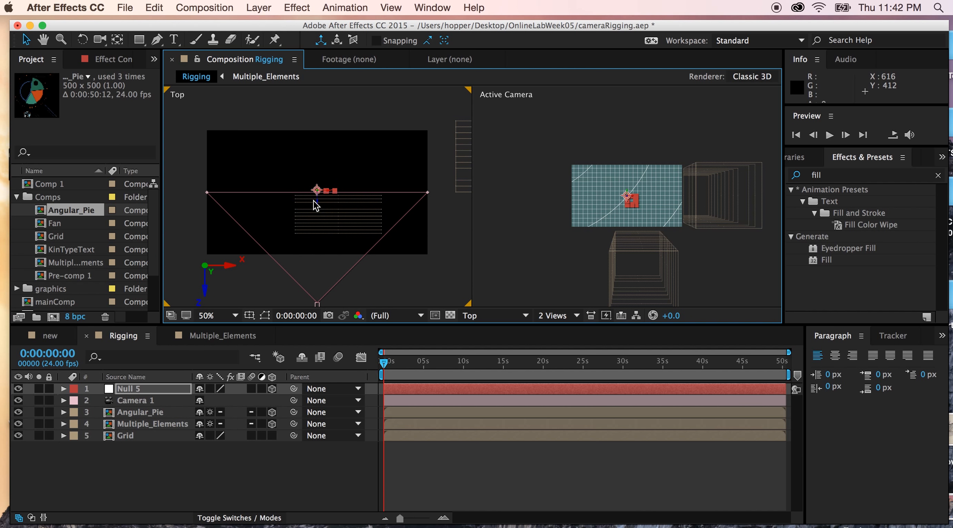
# Move Camera 1's point of interest onto the middle of the null in the Top view with the Pan Behind tool.
pyautogui.click(137, 401)
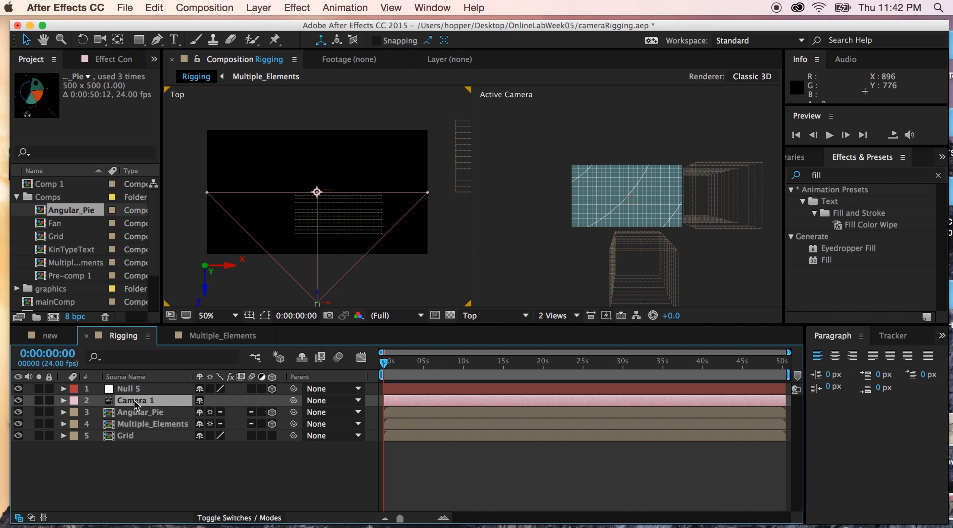
pyautogui.scroll(-2, 328, 263)
pyautogui.scroll(2, 327, 263)
pyautogui.scroll(4, 328, 263)
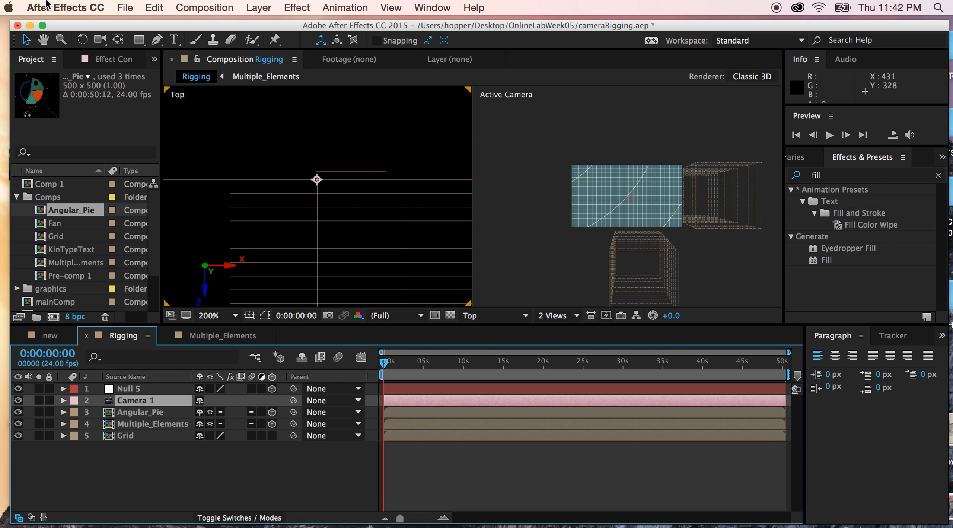
pyautogui.click(118, 44)
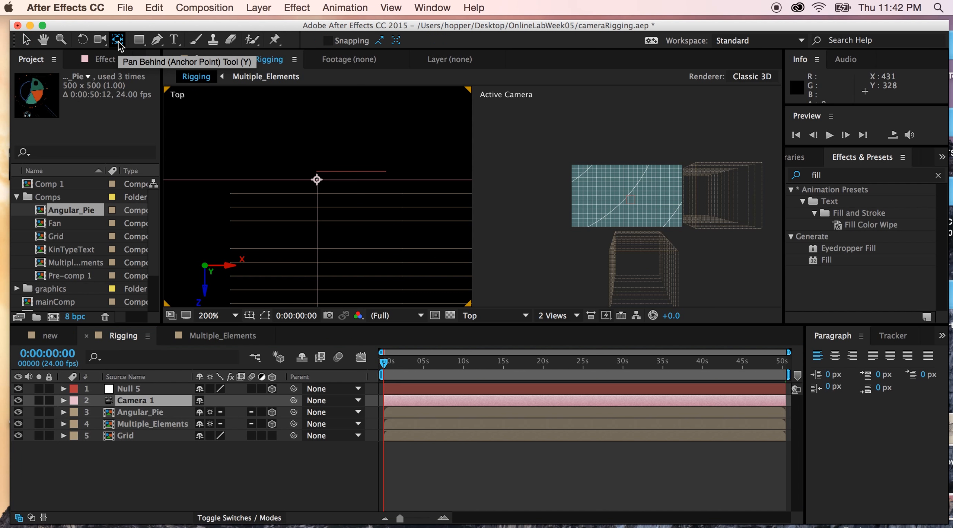
pyautogui.moveTo(316, 180); pyautogui.dragTo(351, 171)
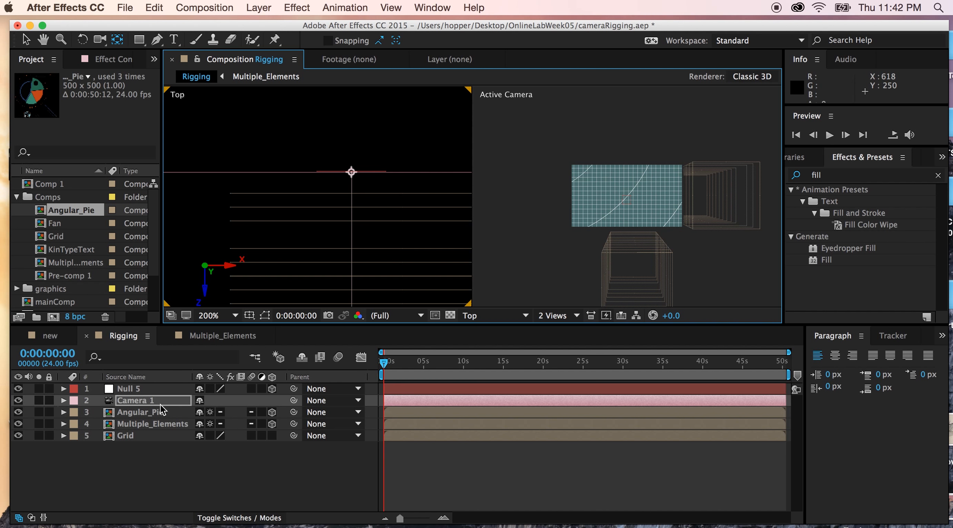
# Move the null's anchor point to the null's middle with the Pan Behind tool so it matches the camera's point of interest.
pyautogui.click(138, 390)
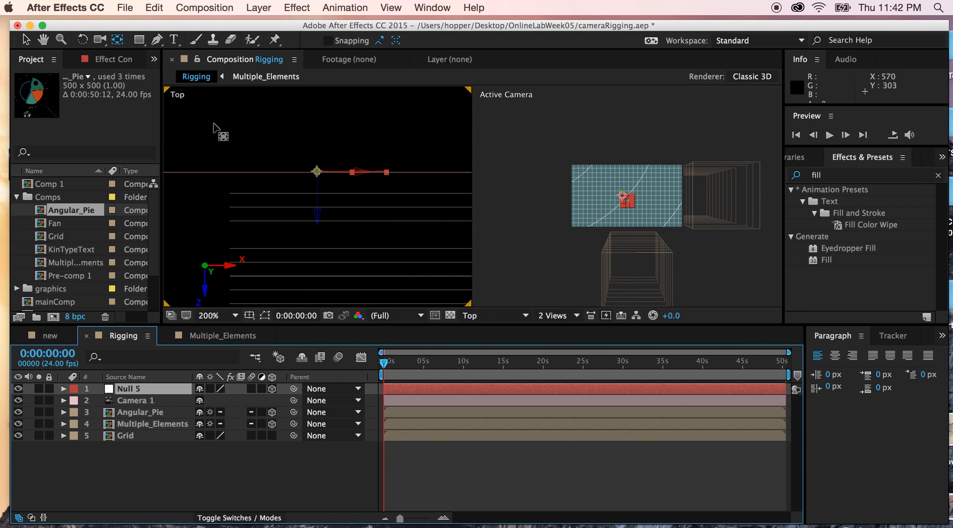
pyautogui.click(117, 44)
pyautogui.moveTo(317, 171); pyautogui.dragTo(352, 172)
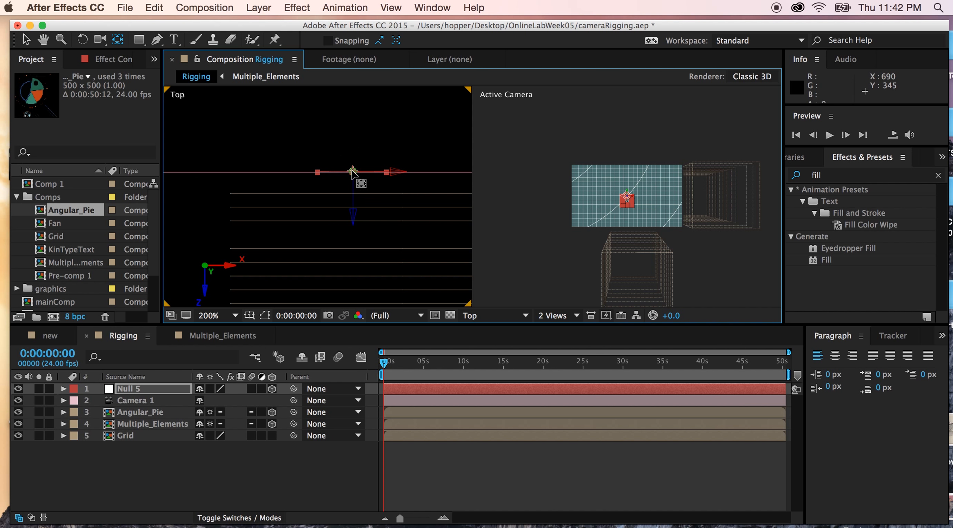
# Select Camera 1 to check its alignment in the Top view and return to a single Active Camera view at 50%.
pyautogui.click(142, 401)
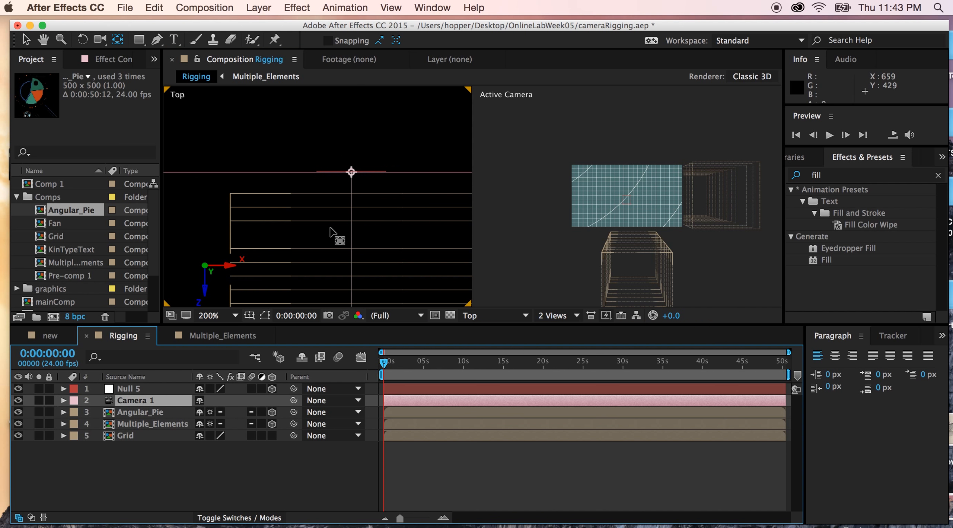
pyautogui.scroll(-2, 330, 227)
pyautogui.press('space')
pyautogui.moveTo(329, 217); pyautogui.dragTo(317, 151)
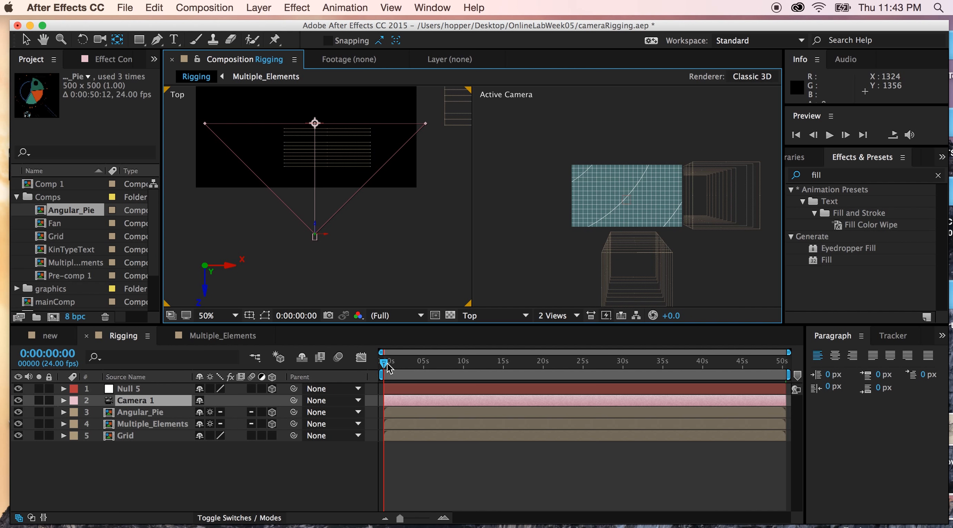
pyautogui.click(571, 316)
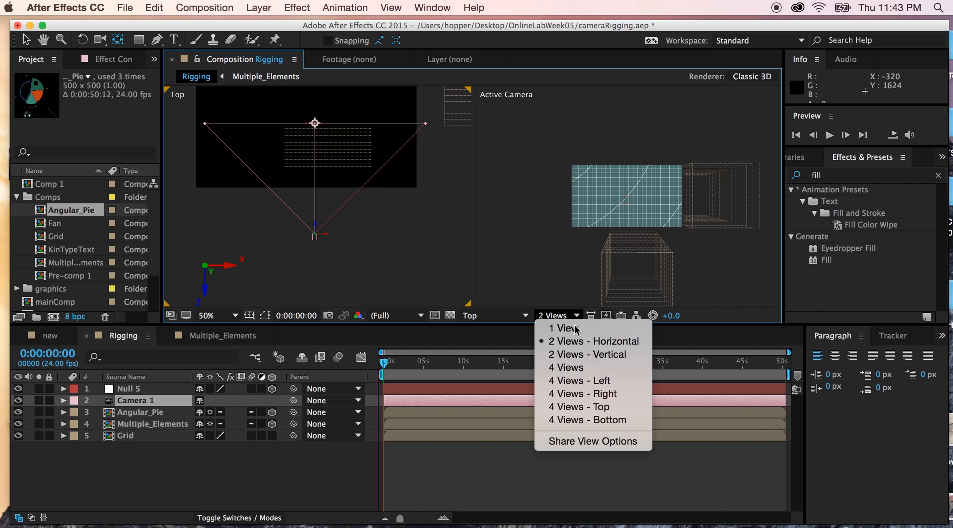
pyautogui.click(573, 328)
pyautogui.scroll(-1, 440, 204)
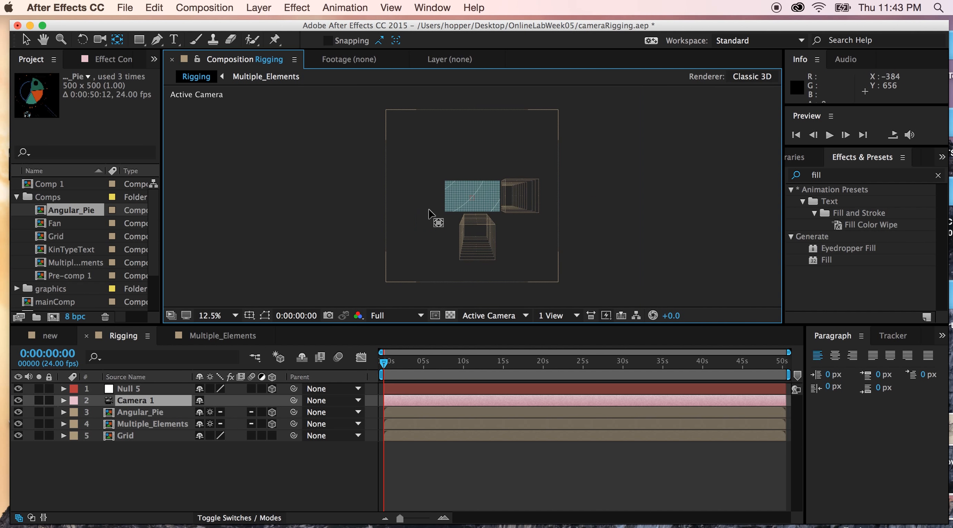
pyautogui.scroll(1, 432, 212)
pyautogui.scroll(1, 430, 213)
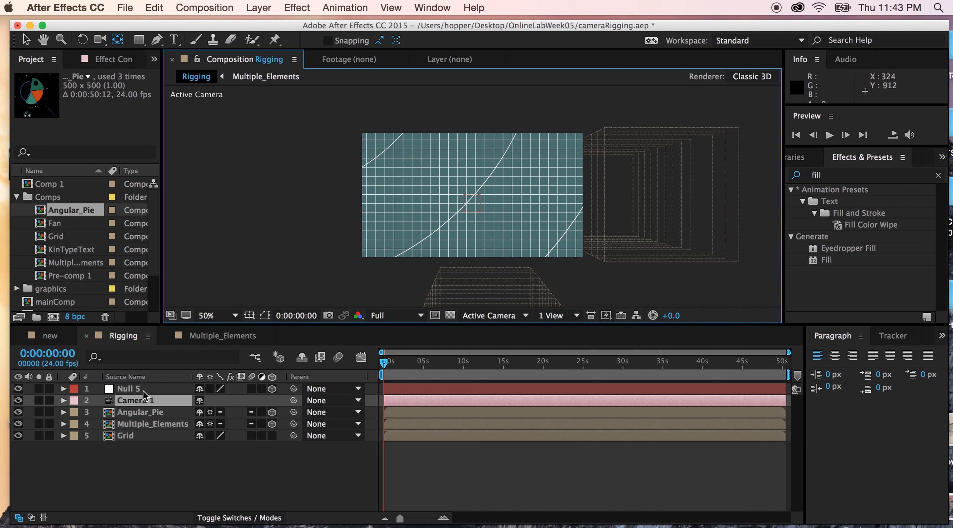
# Parent Camera 1 to the null and set a Position keyframe on the null at 0:00:00:00.
pyautogui.click(131, 387)
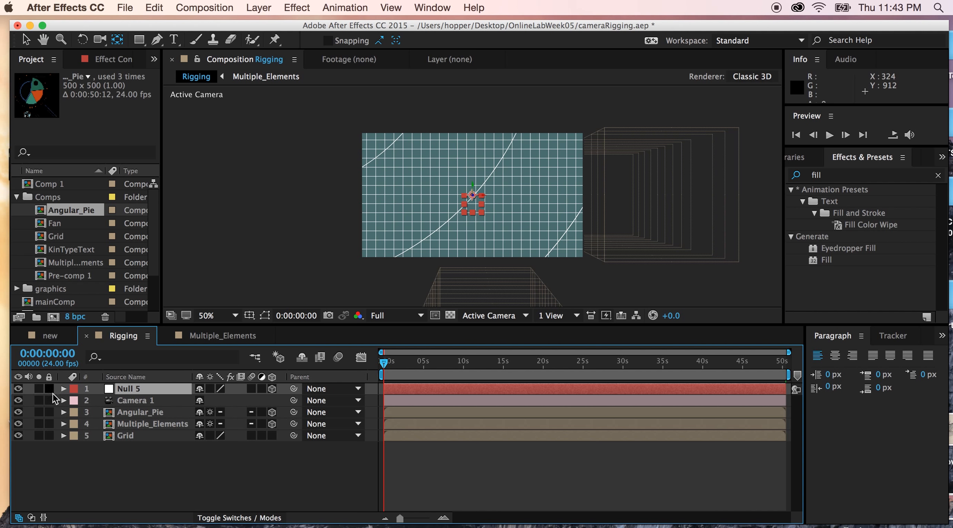
pyautogui.click(63, 388)
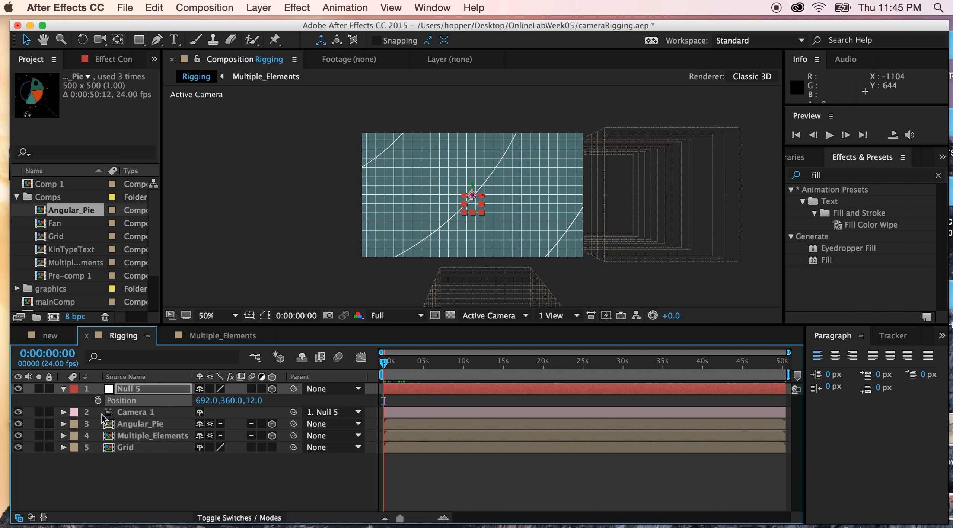
pyautogui.click(97, 400)
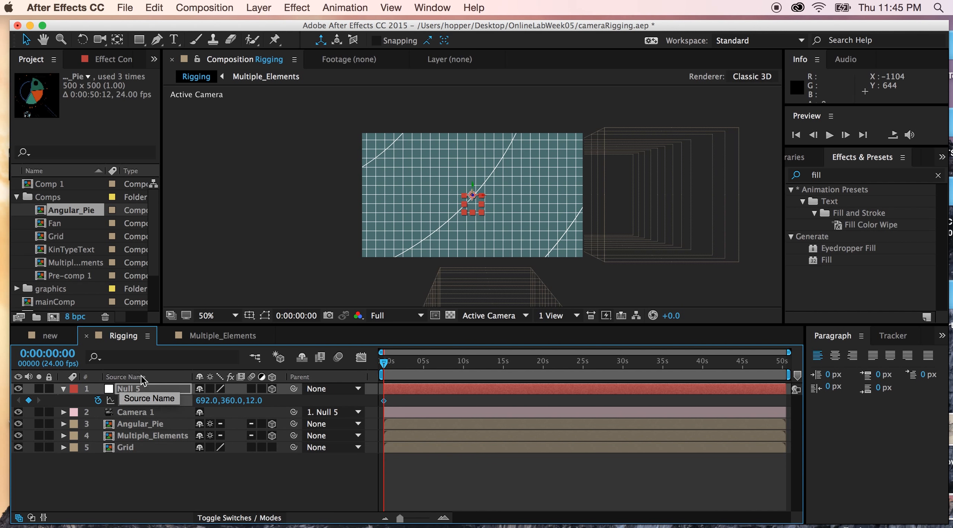
# Add a Position keyframe at 0:00:02:16 and move the null right to about 1589, 356, 12 so Multiple_Elements enters the frame.
pyautogui.click(386, 366)
pyautogui.moveTo(386, 366); pyautogui.dragTo(405, 363)
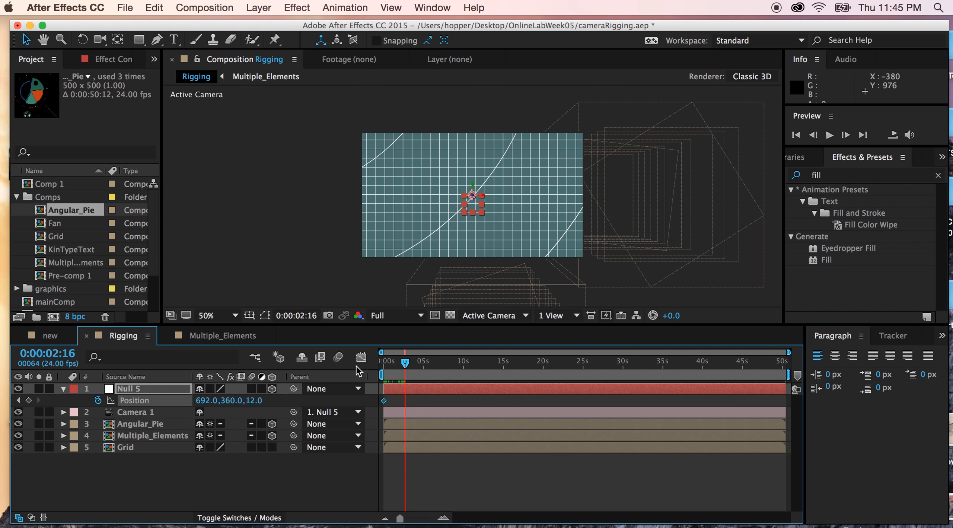
pyautogui.click(29, 400)
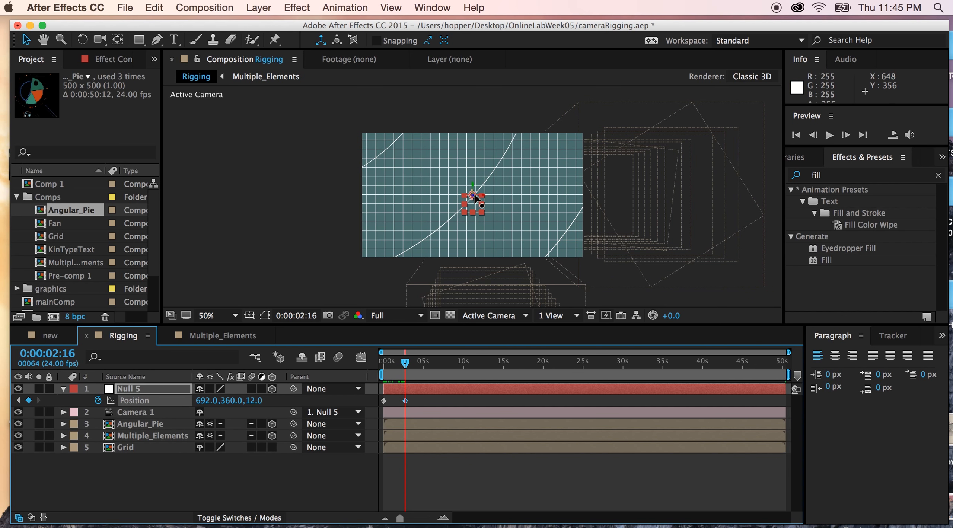
pyautogui.moveTo(473, 199); pyautogui.dragTo(627, 195)
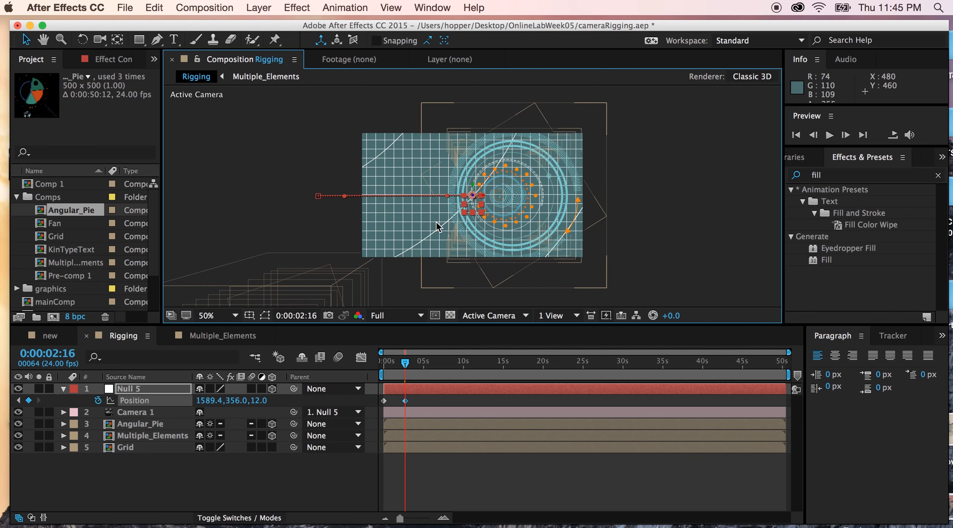
pyautogui.click(390, 197)
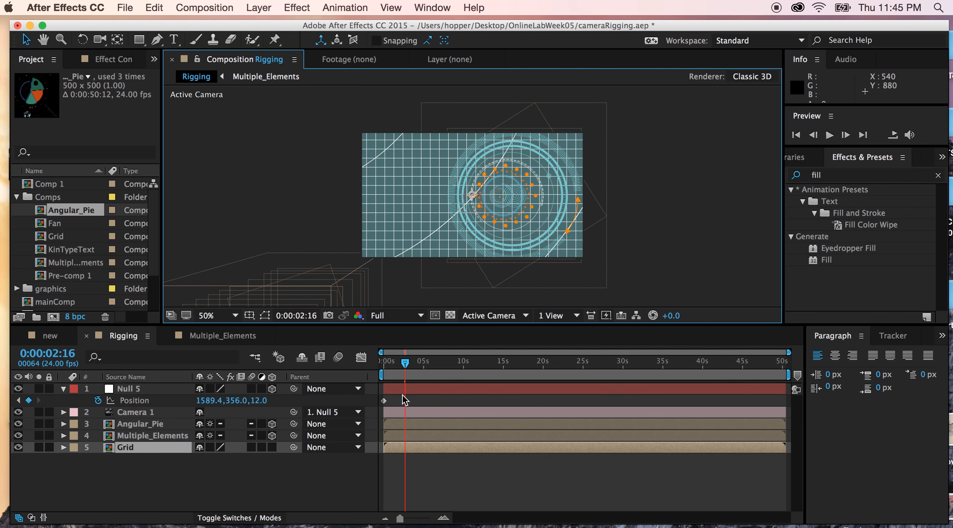
# Add a Position keyframe on the null at 0:00:01:20 and move it down to about 1309, 413, 12 to curve its path.
pyautogui.moveTo(406, 365); pyautogui.dragTo(398, 363)
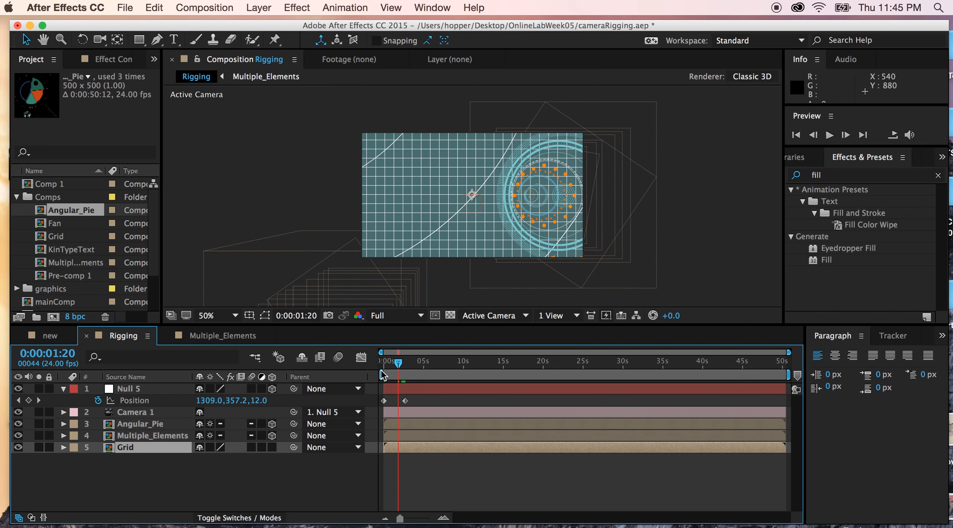
pyautogui.click(29, 400)
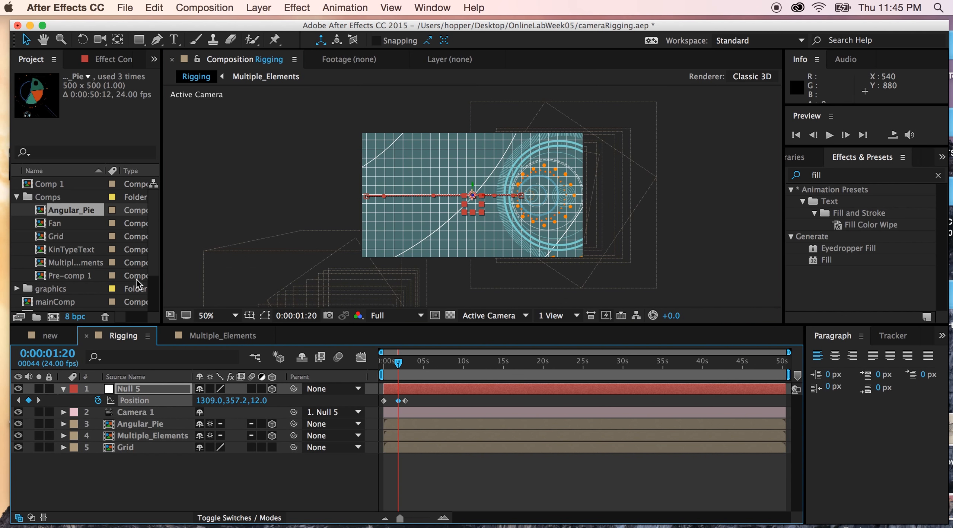
pyautogui.moveTo(472, 188); pyautogui.dragTo(471, 194)
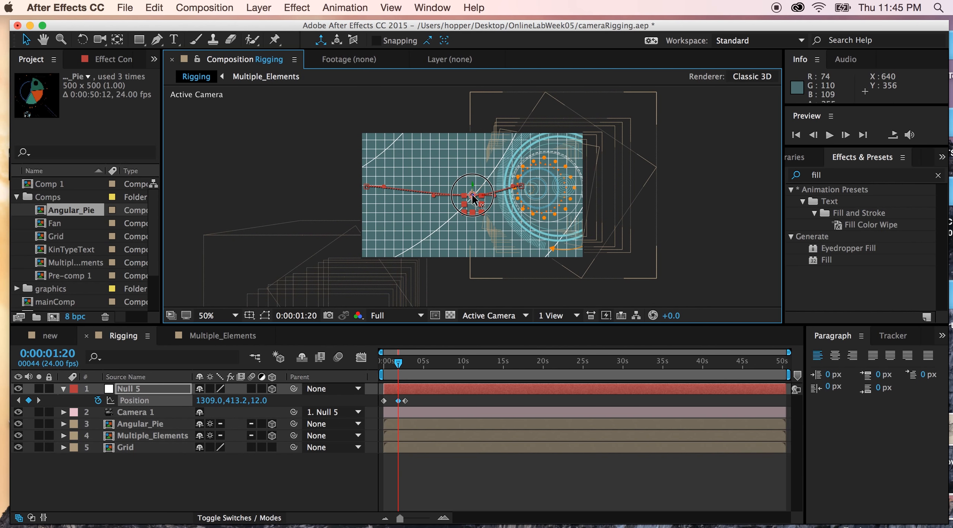
# Reveal the null's Transform properties and set its first Y Rotation keyframe at 0:00:03:07.
pyautogui.moveTo(398, 365); pyautogui.dragTo(419, 365)
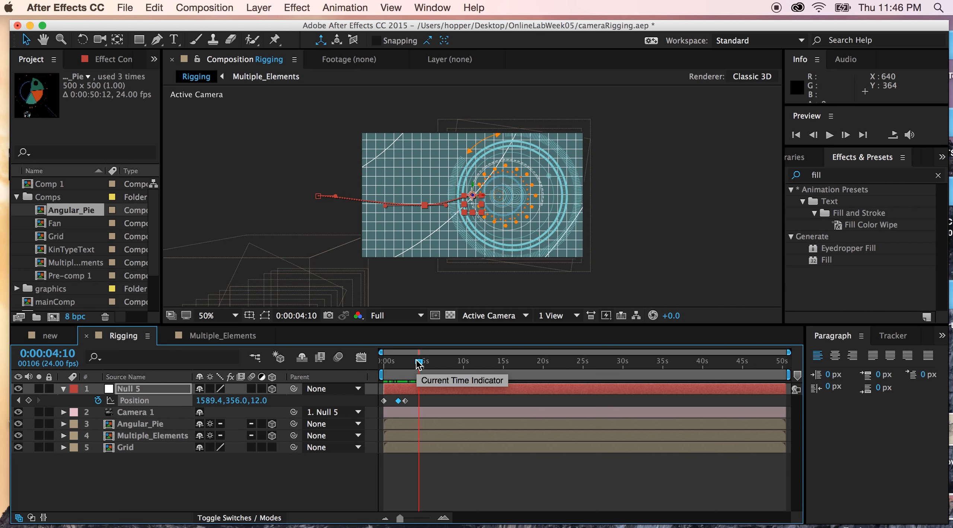
pyautogui.moveTo(419, 365); pyautogui.dragTo(413, 365)
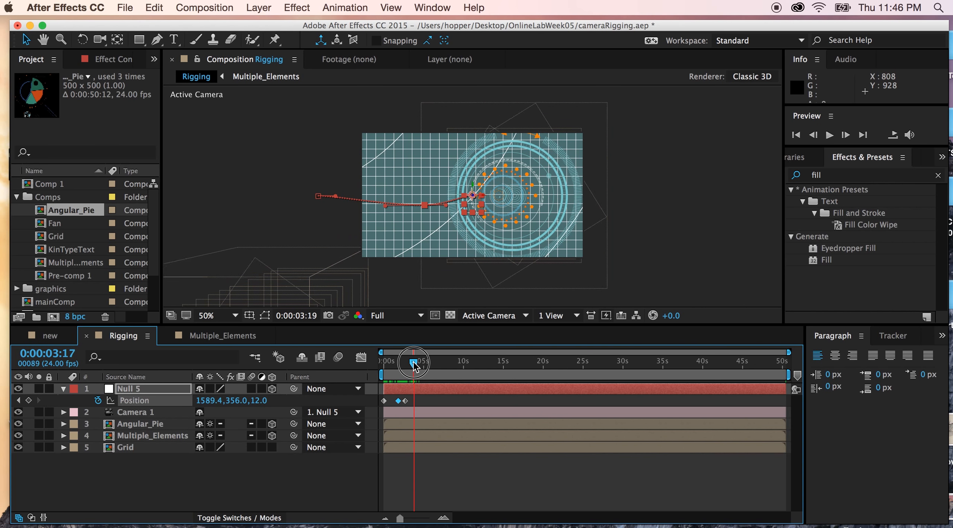
pyautogui.click(64, 388)
pyautogui.click(63, 389)
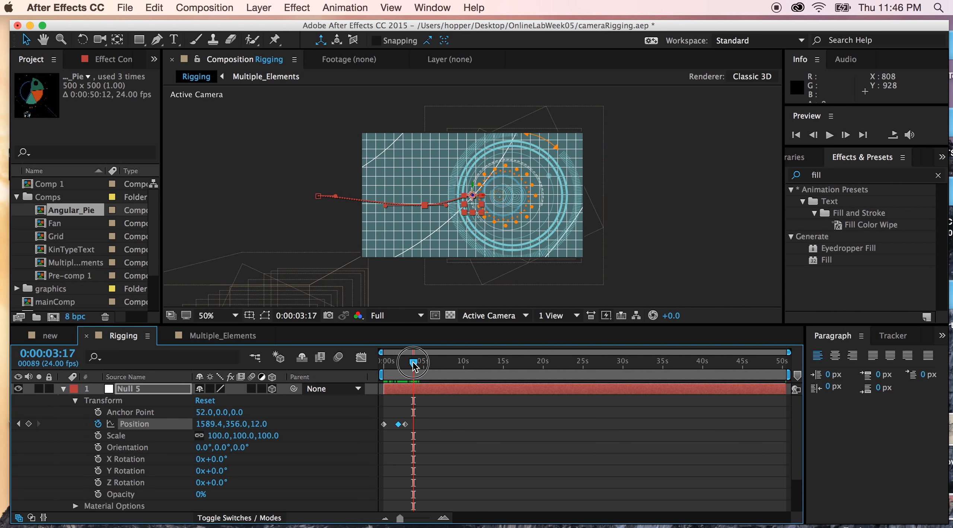
pyautogui.moveTo(413, 367)
pyautogui.mouseDown()
pyautogui.moveTo(394, 368)
pyautogui.moveTo(411, 373)
pyautogui.mouseUp()
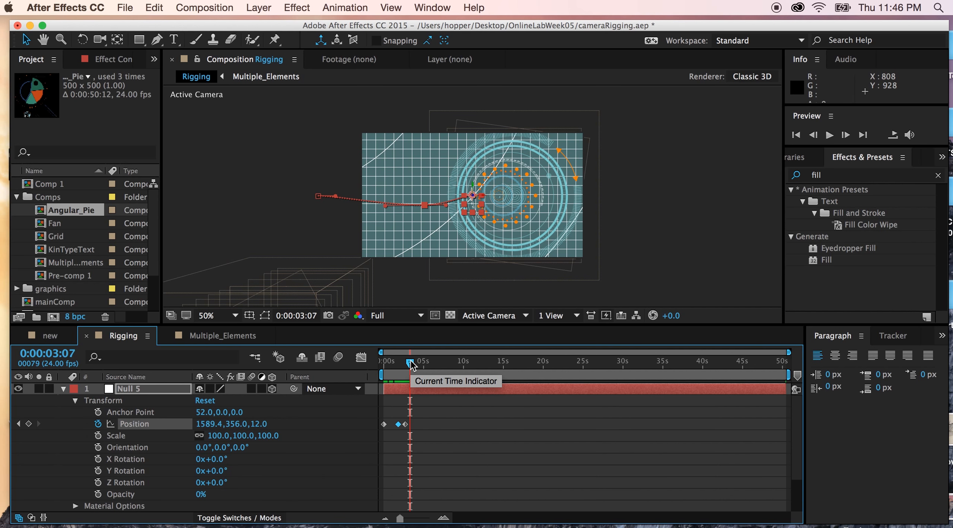
pyautogui.click(98, 470)
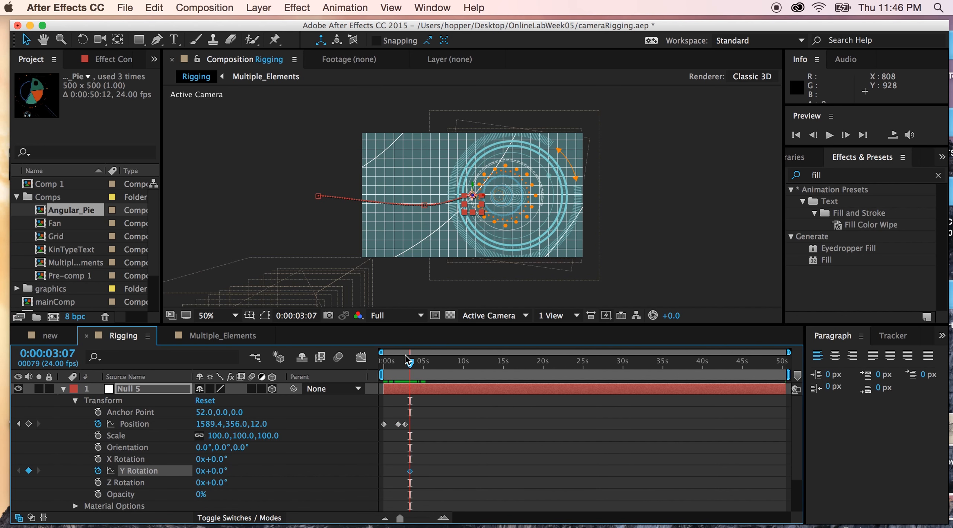
# Keyframe the null's Y Rotation at -106° at 0:00:04:12 and back at 0° at 0:00:05:21.
pyautogui.moveTo(410, 360); pyautogui.dragTo(419, 361)
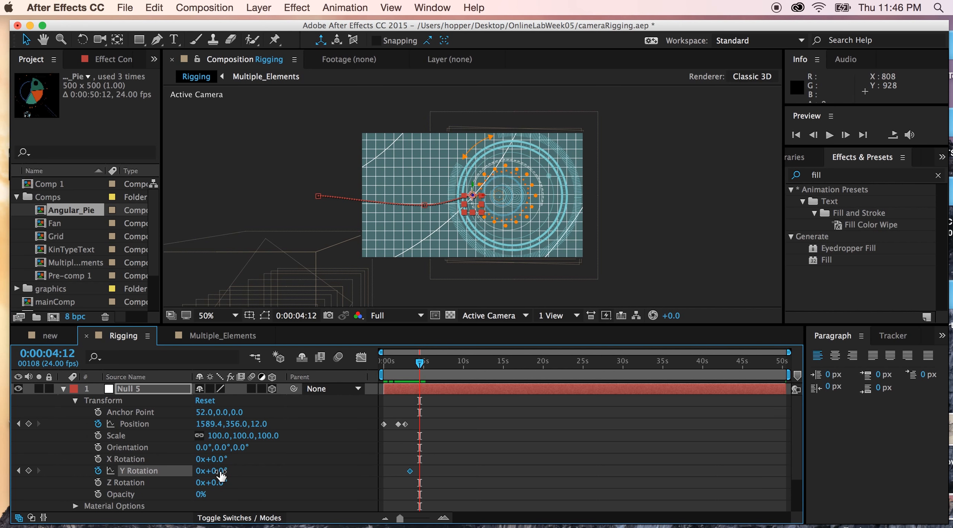
pyautogui.moveTo(221, 476); pyautogui.dragTo(149, 476)
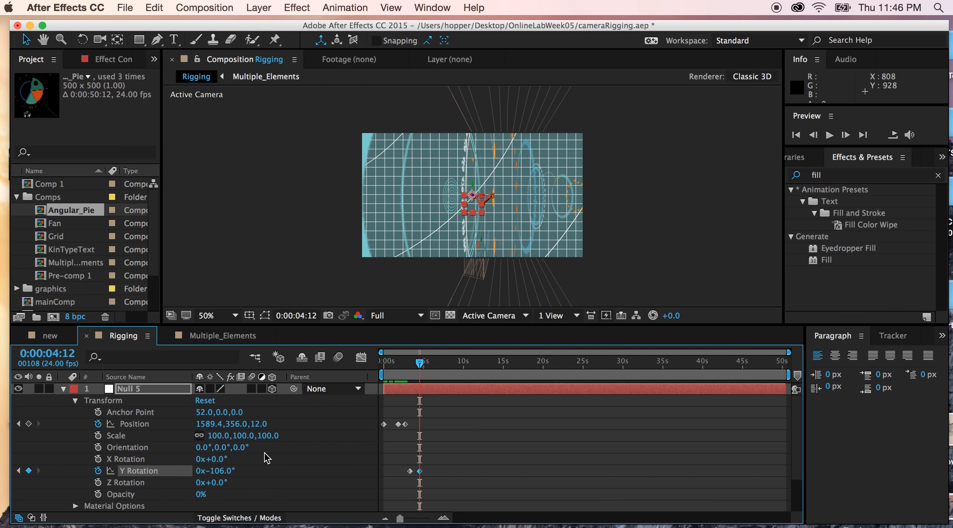
pyautogui.moveTo(423, 362); pyautogui.dragTo(430, 363)
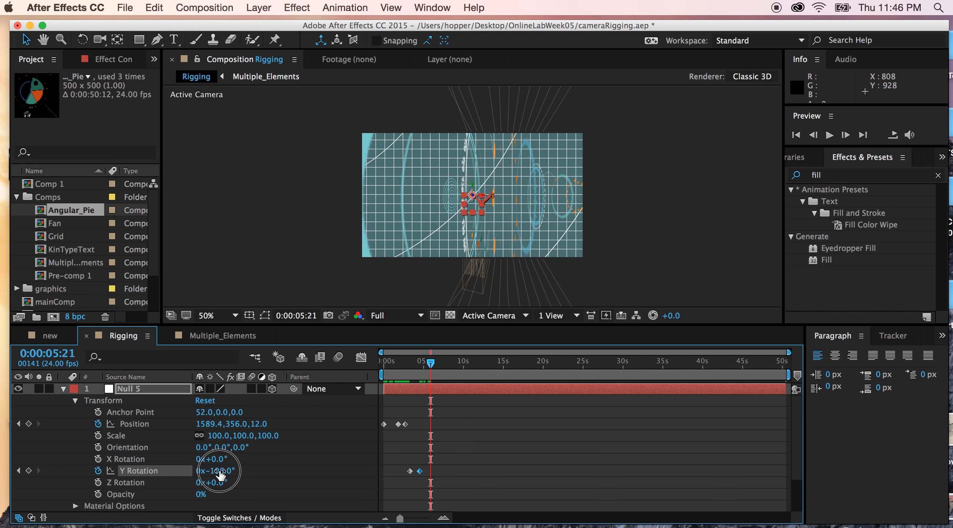
pyautogui.moveTo(220, 472); pyautogui.dragTo(272, 481)
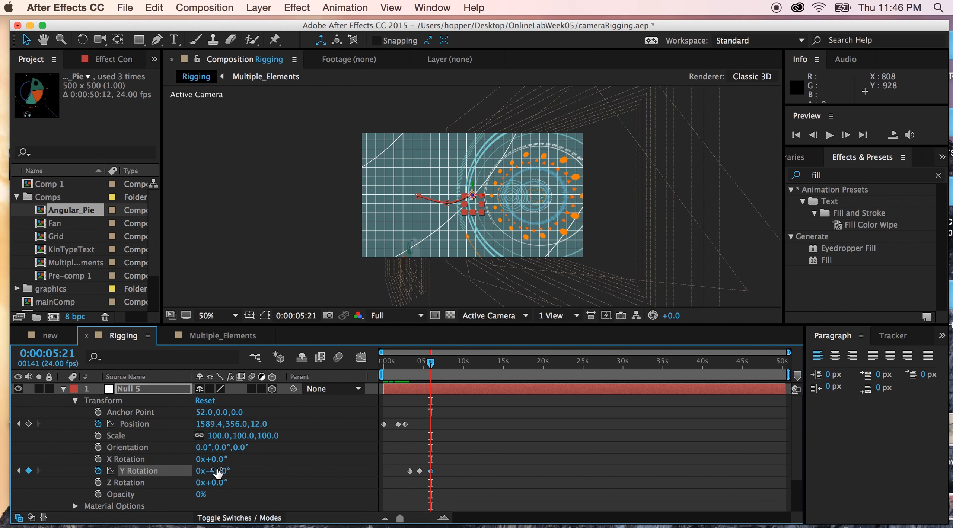
pyautogui.write('0')
pyautogui.press('Return')
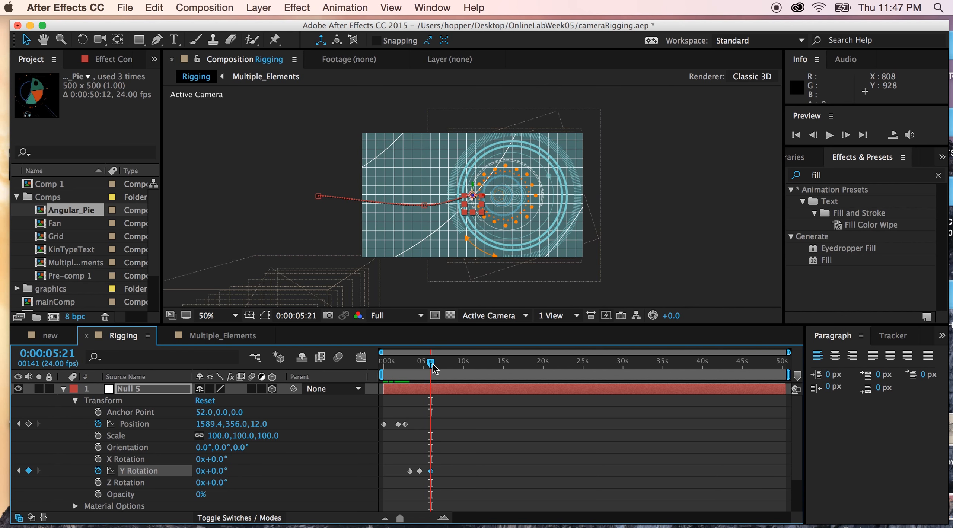
# Preview the camera move and Y rotation swing from 0:00:00:00.
pyautogui.moveTo(433, 366); pyautogui.dragTo(377, 371)
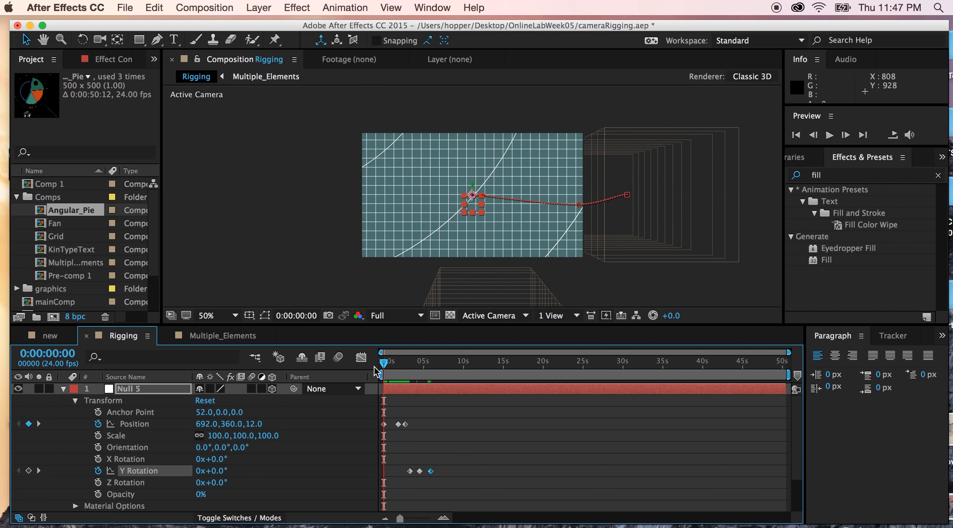
pyautogui.press('space')
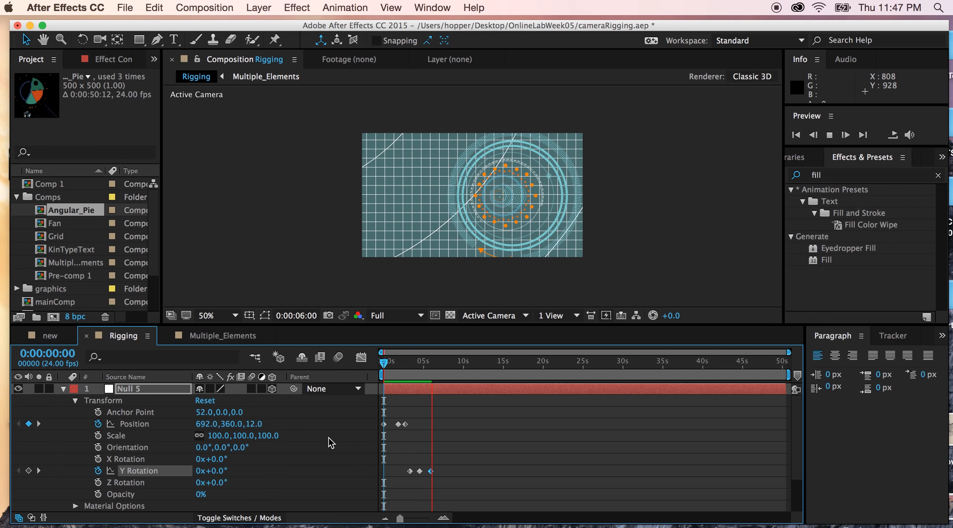
pyautogui.press('space')
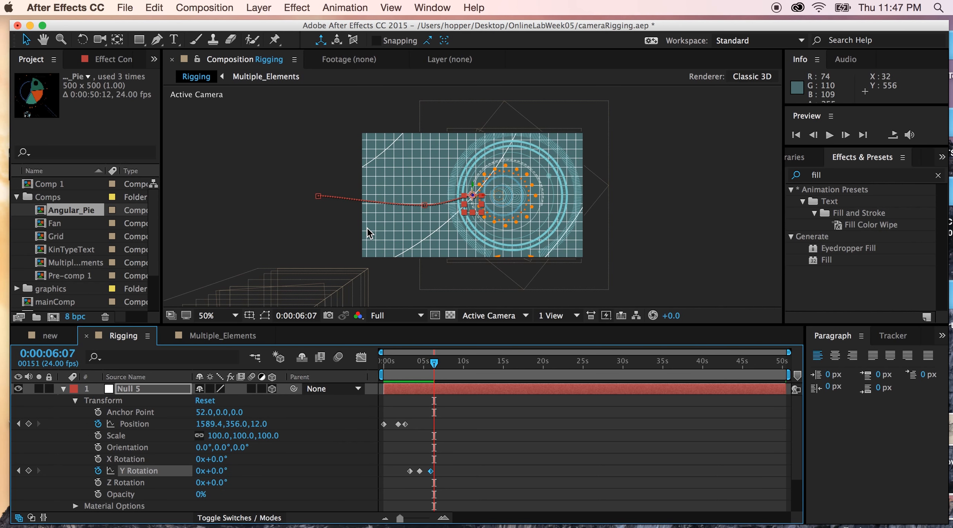
# Add null Position keyframes at 0:00:06:07 and 0:00:08:09, moving the null at the second to about 852, 1029, 12 to frame Angular_Pie.
pyautogui.press(',')
pyautogui.press(',')
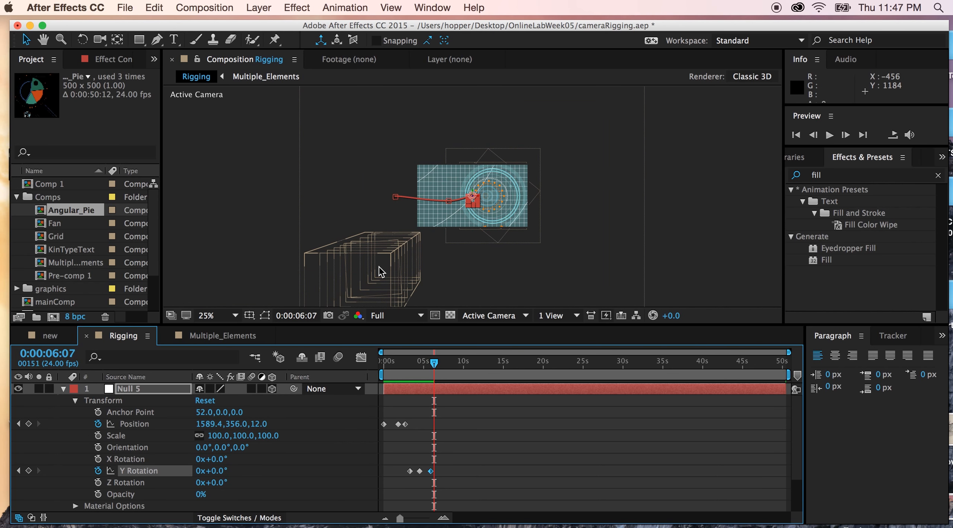
pyautogui.click(28, 423)
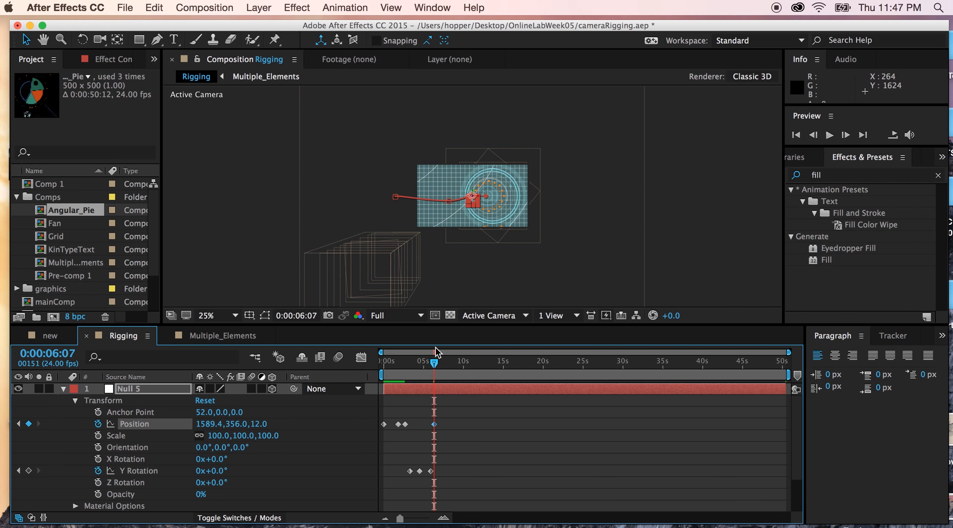
pyautogui.moveTo(434, 367); pyautogui.dragTo(452, 369)
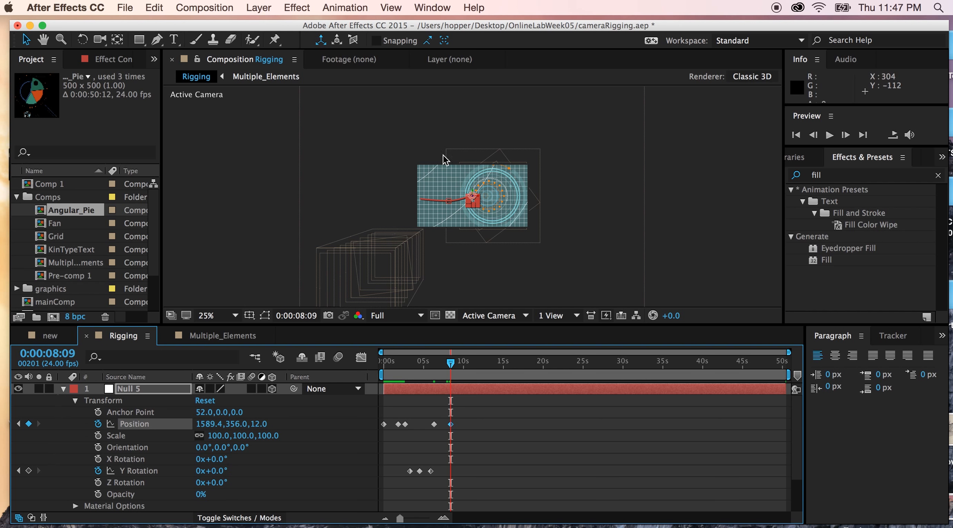
pyautogui.scroll(2, 472, 197)
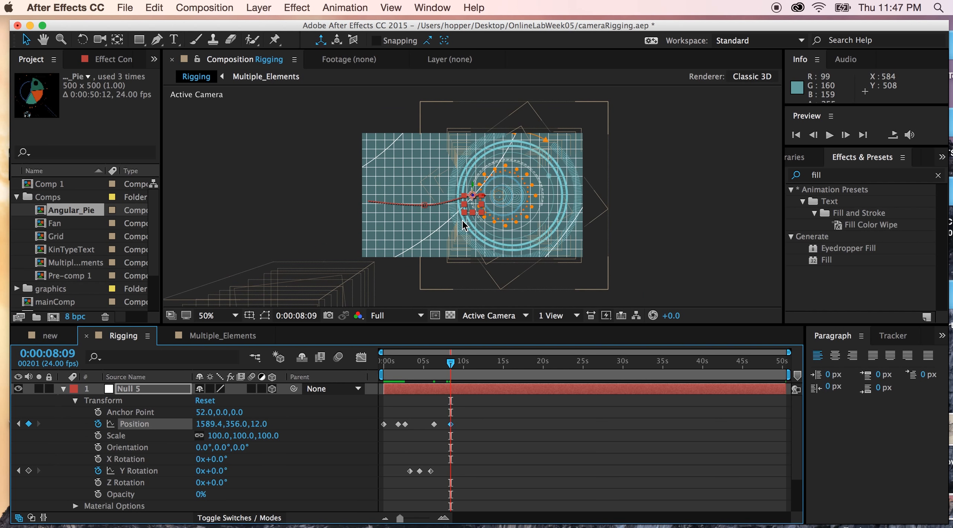
pyautogui.scroll(-2, 463, 218)
pyautogui.click(473, 200)
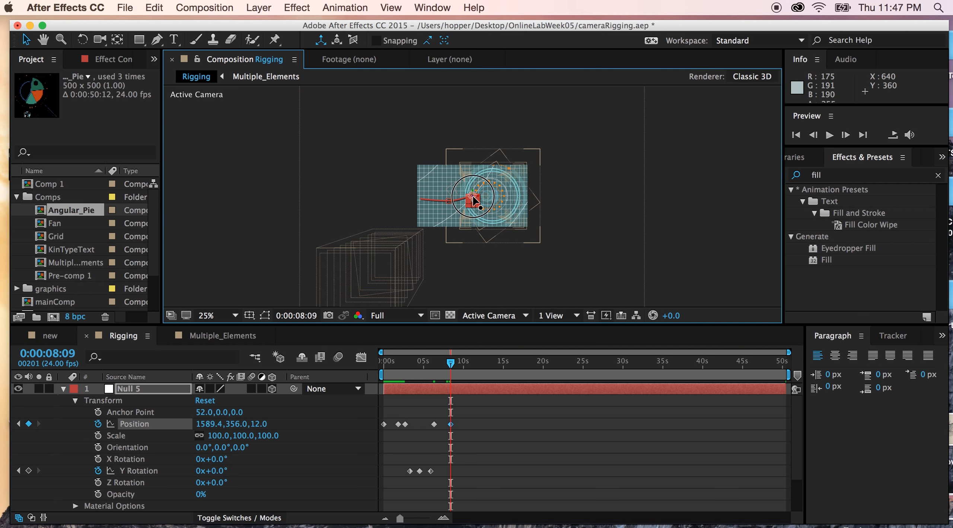
pyautogui.moveTo(474, 199); pyautogui.dragTo(409, 254)
# Preview the camera's travel from the start through to the Angular_Pie comp at 50% magnification.
pyautogui.moveTo(450, 364); pyautogui.dragTo(365, 360)
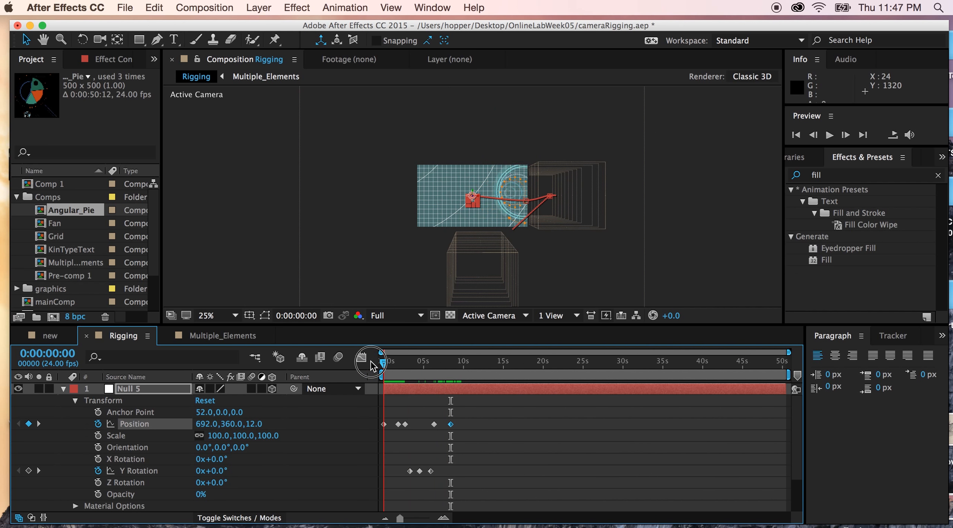
pyautogui.press('space')
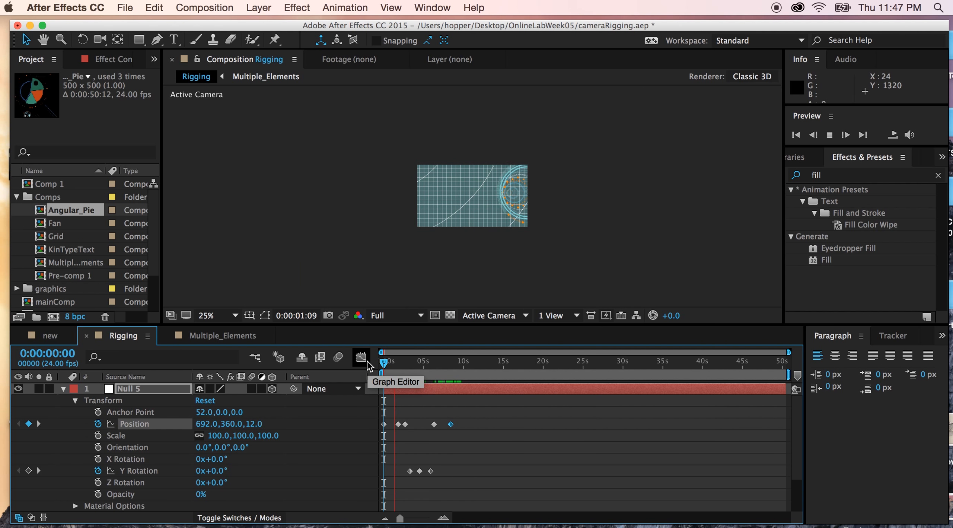
pyautogui.scroll(-4, 330, 270)
pyautogui.scroll(4, 336, 249)
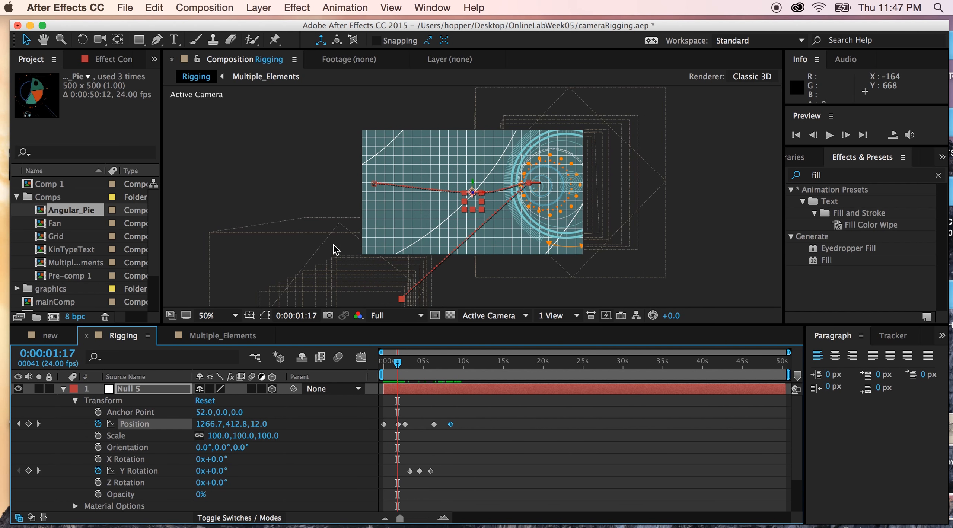
pyautogui.click(830, 135)
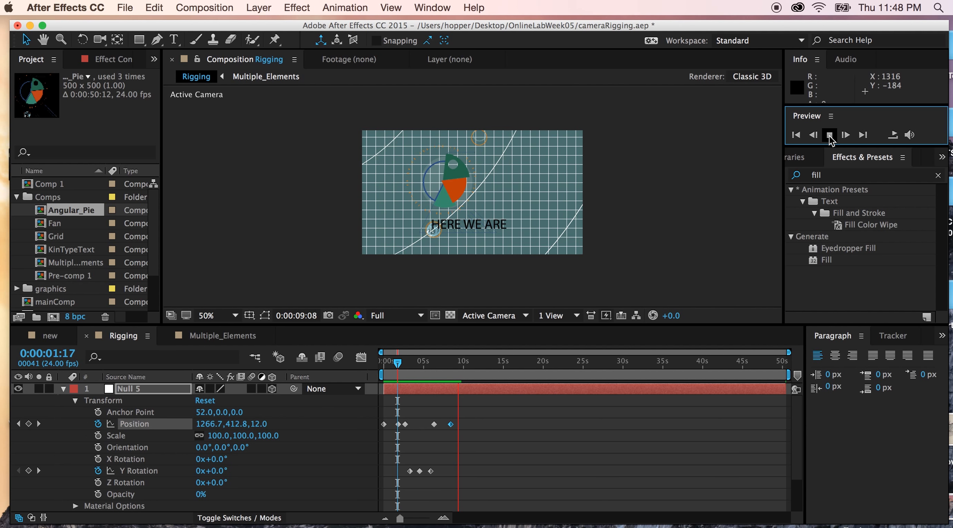
pyautogui.click(829, 135)
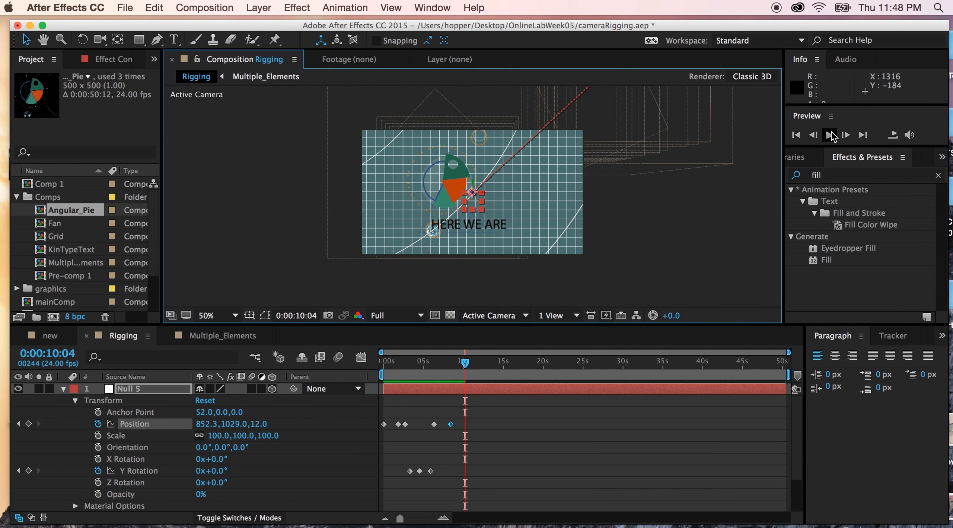
# Keyframe the null's Y Rotation at 0° at 0:00:08:20, 61° at 0:00:10:03 and 0° at 0:00:11:10.
pyautogui.click(18, 424)
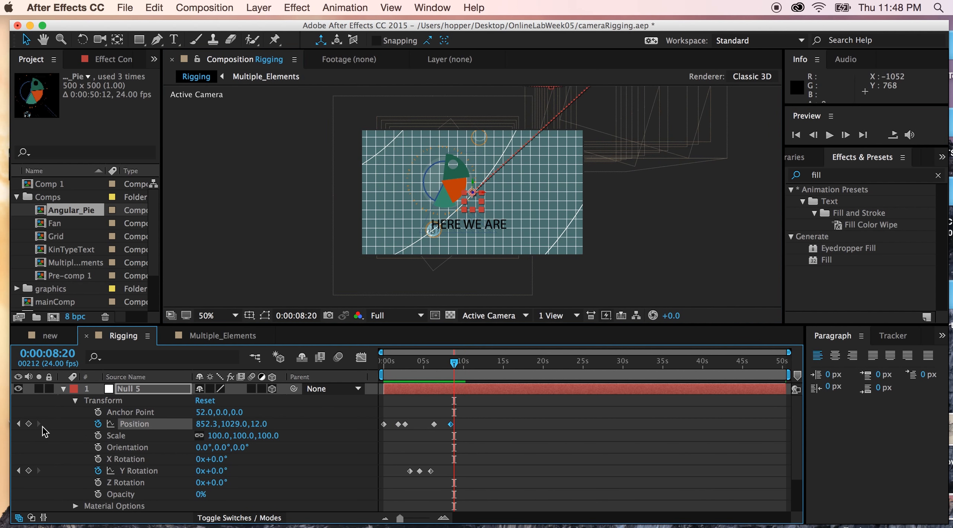
pyautogui.click(28, 470)
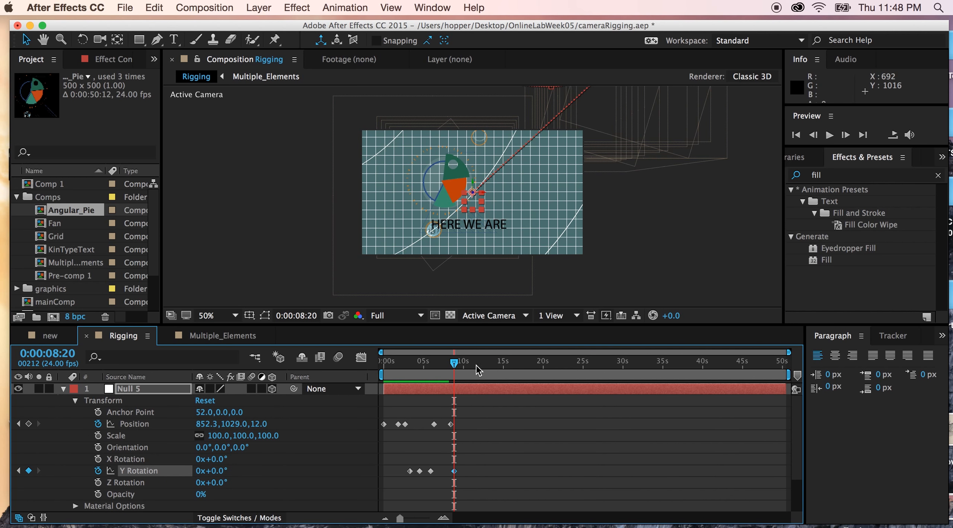
pyautogui.moveTo(458, 368); pyautogui.dragTo(468, 367)
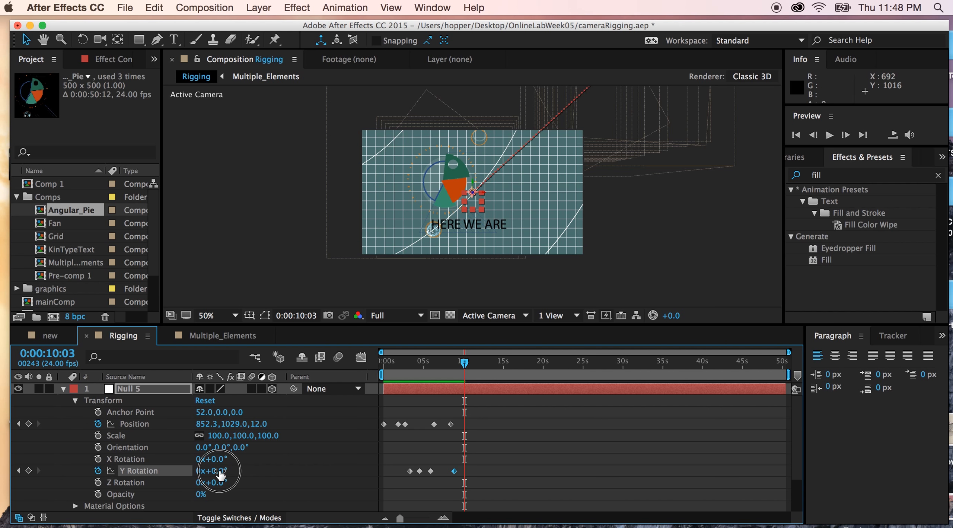
pyautogui.moveTo(220, 474); pyautogui.dragTo(267, 478)
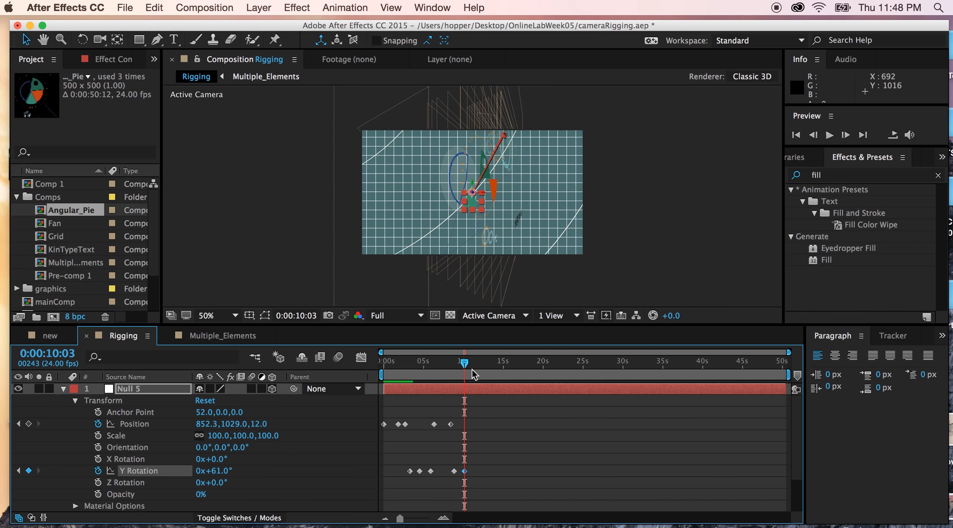
pyautogui.moveTo(466, 367); pyautogui.dragTo(475, 363)
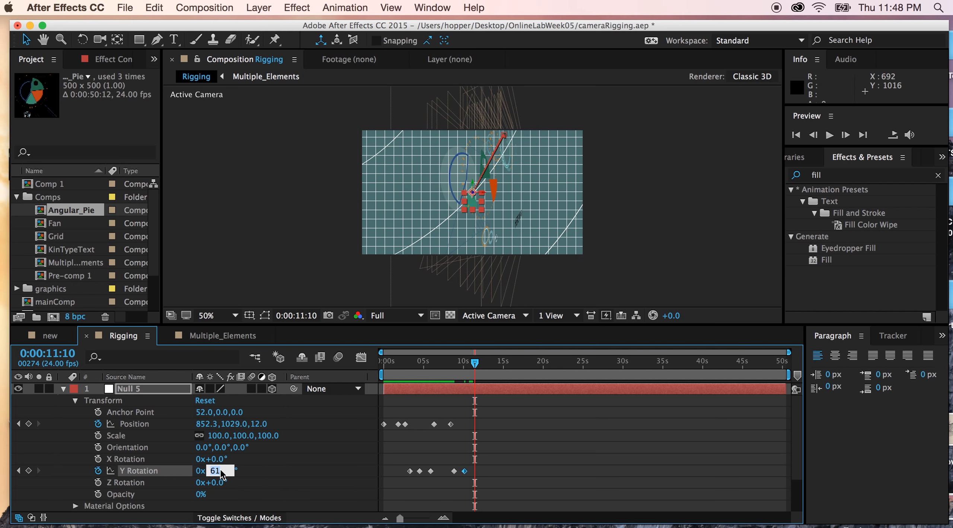
pyautogui.press('Return')
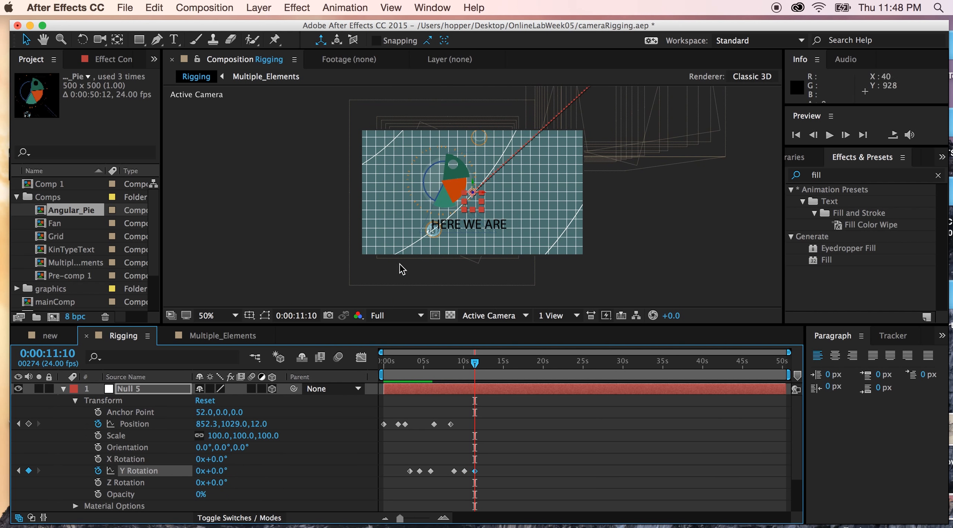
# Preview the null-driven camera move from 0:00:00:00 with the composition view at 100% magnification.
pyautogui.press(',')
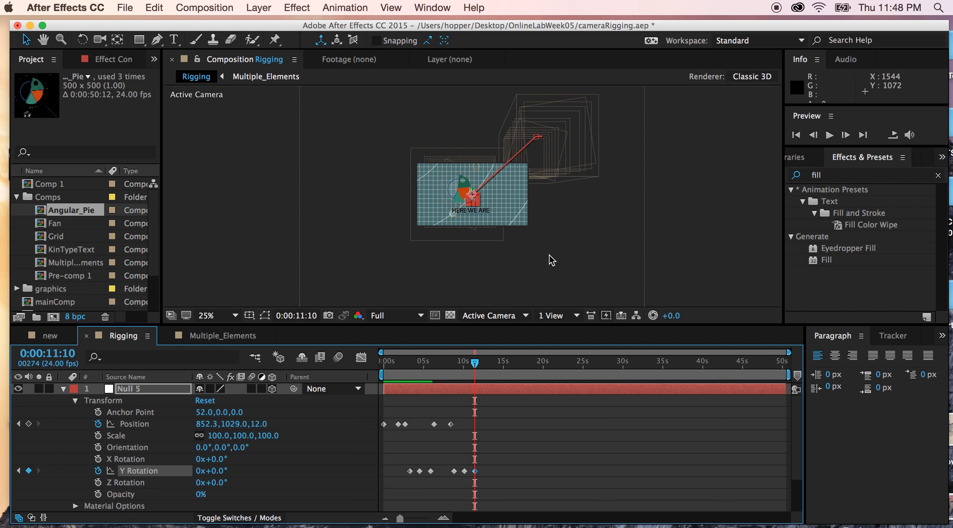
pyautogui.press('/')
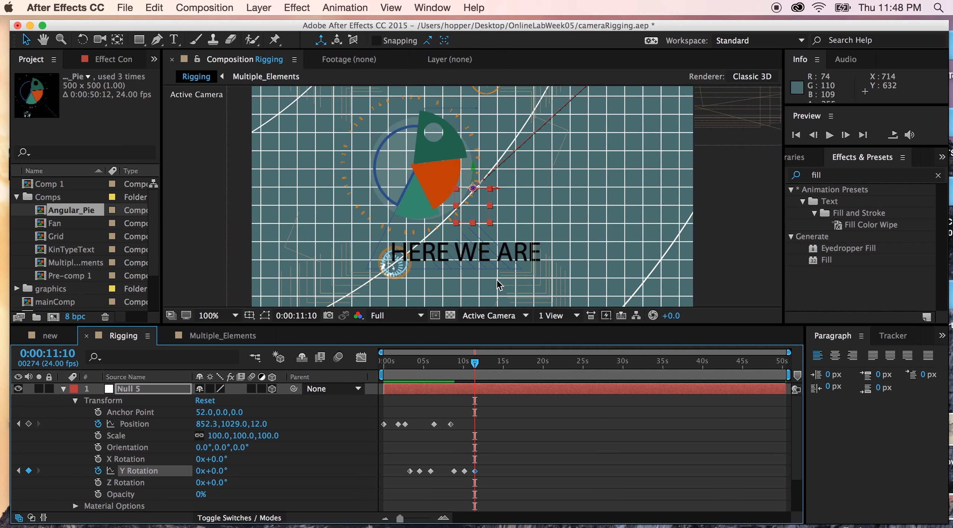
pyautogui.moveTo(476, 362); pyautogui.dragTo(376, 367)
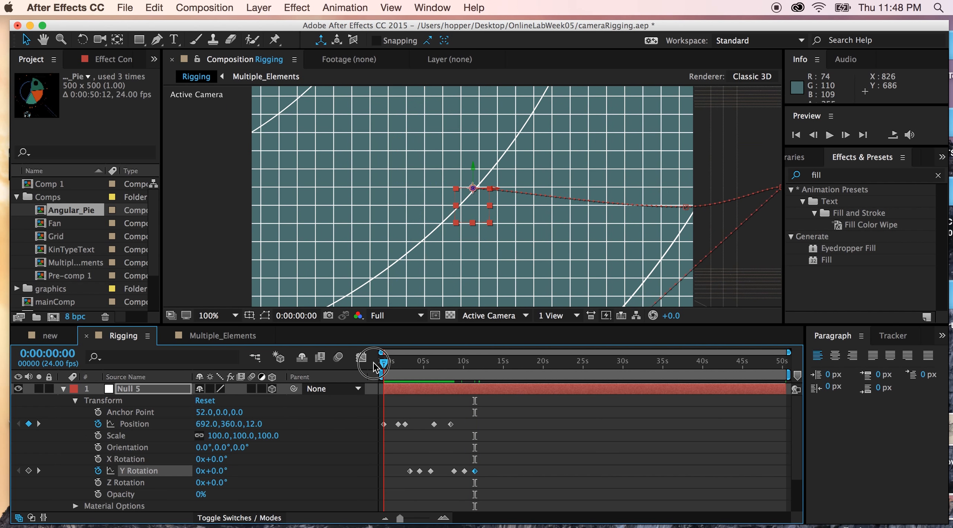
pyautogui.press(',')
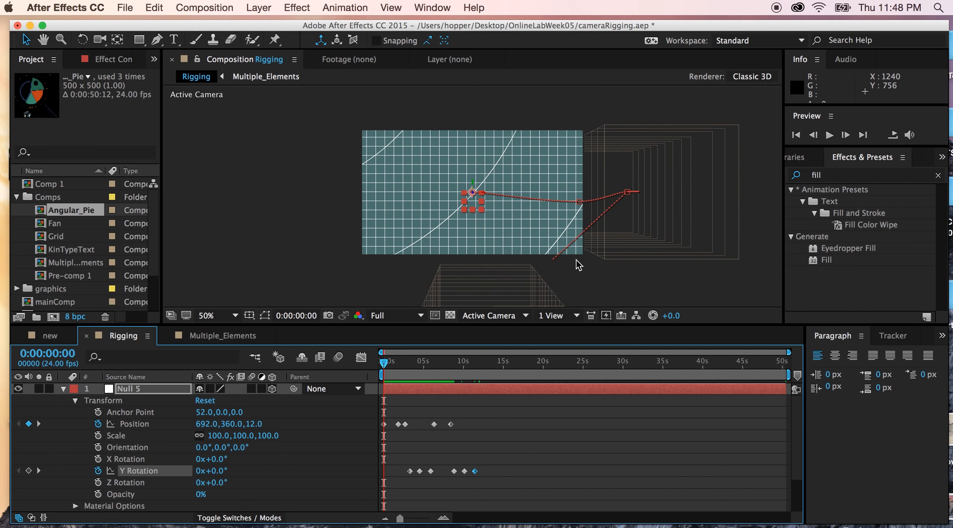
pyautogui.press('.')
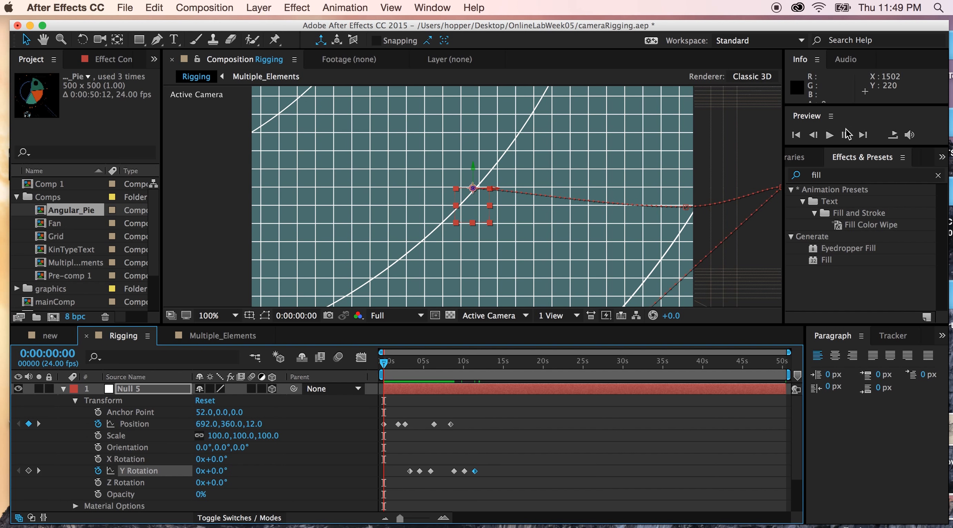
pyautogui.click(828, 135)
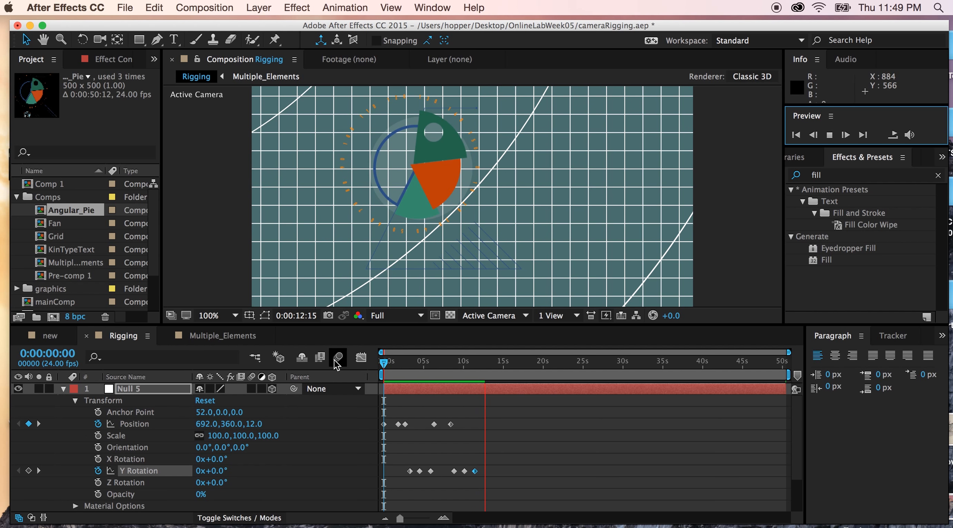
pyautogui.press('space')
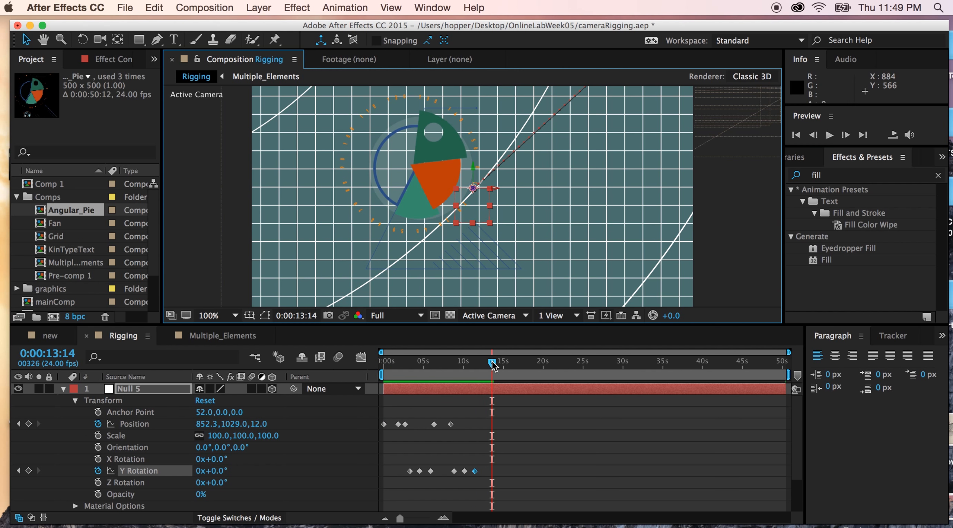
# Apply Easy Ease Out to the null's third Position keyframe and preview the move from 0:00:01:22.
pyautogui.moveTo(493, 366); pyautogui.dragTo(416, 385)
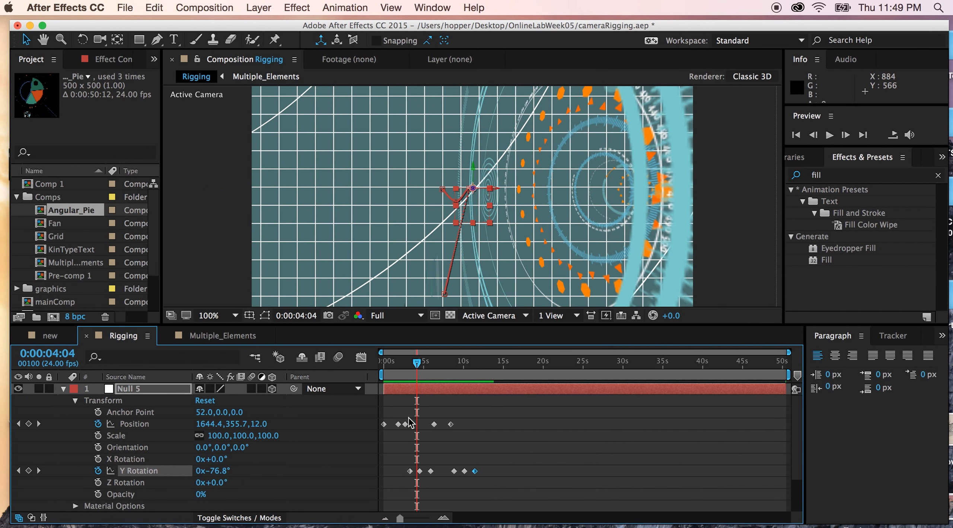
pyautogui.click(408, 432)
pyautogui.click(404, 428)
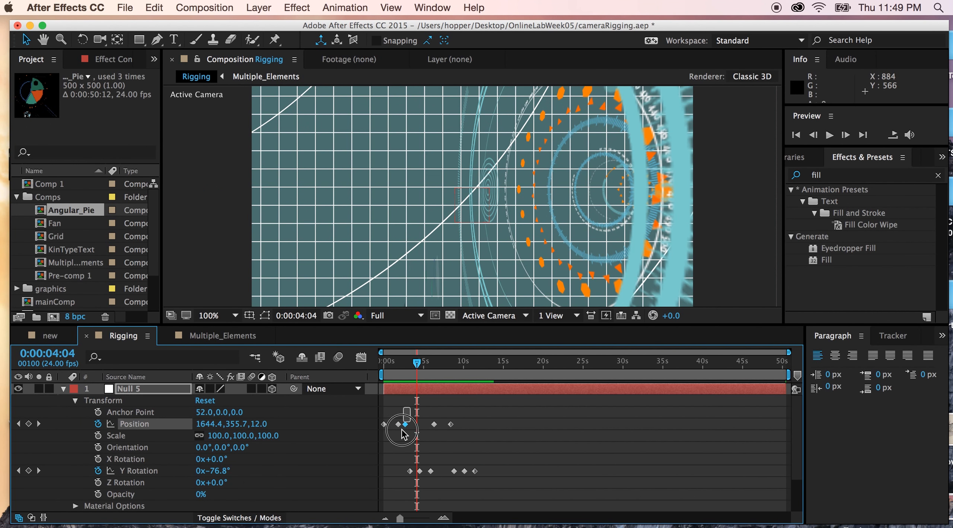
pyautogui.rightClick(405, 423)
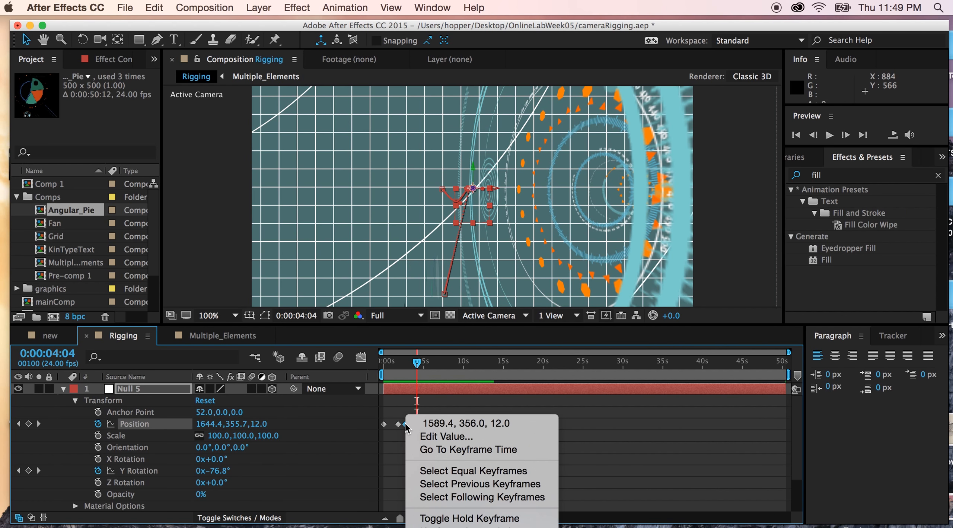
pyautogui.moveTo(446, 526)
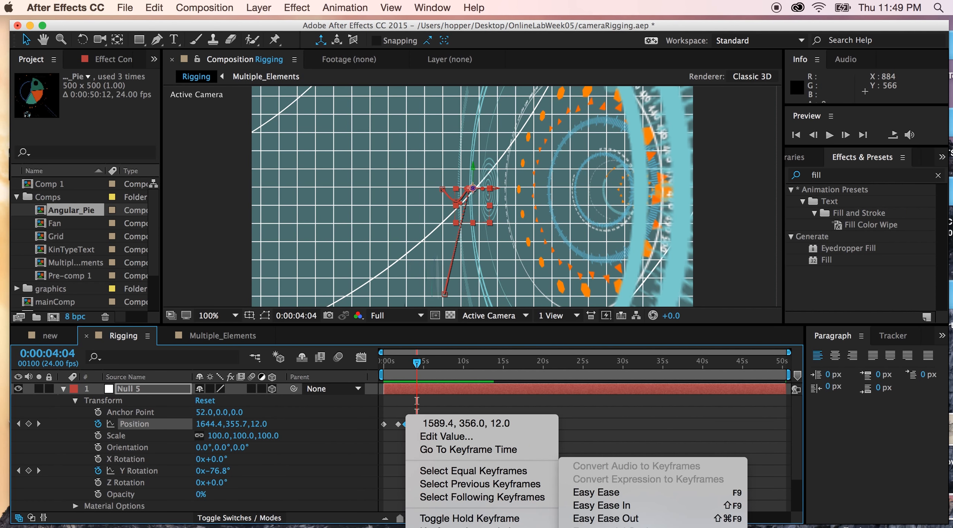
pyautogui.click(603, 520)
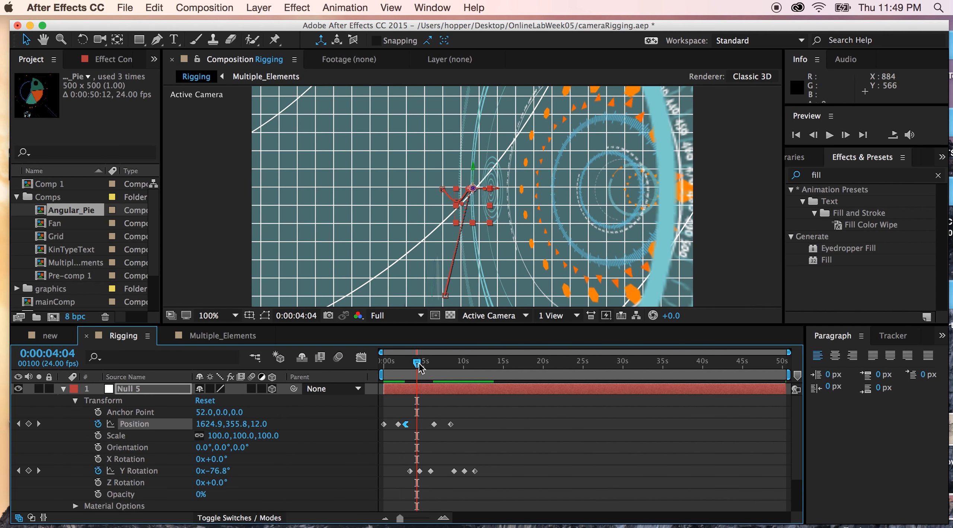
pyautogui.moveTo(418, 363); pyautogui.dragTo(401, 362)
pyautogui.press('space')
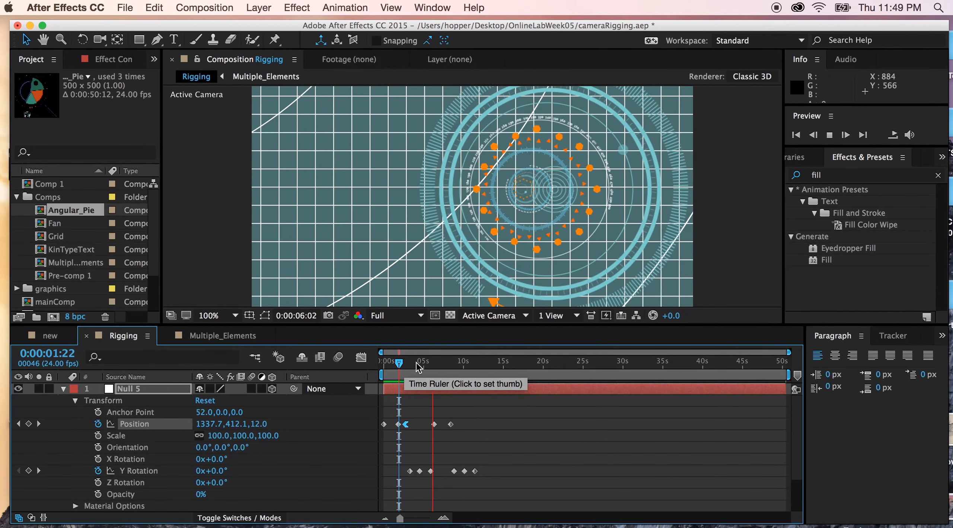
pyautogui.press('space')
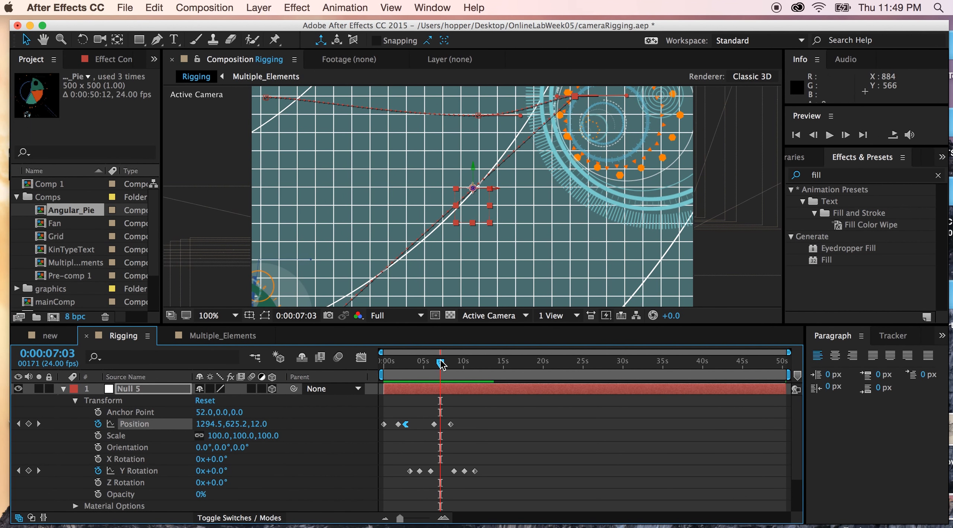
# Apply Easy Ease to the null's Position keyframe at 0:00:06:07 and preview the move toward Angular_Pie from 0:00:06:21.
pyautogui.moveTo(440, 362); pyautogui.dragTo(434, 362)
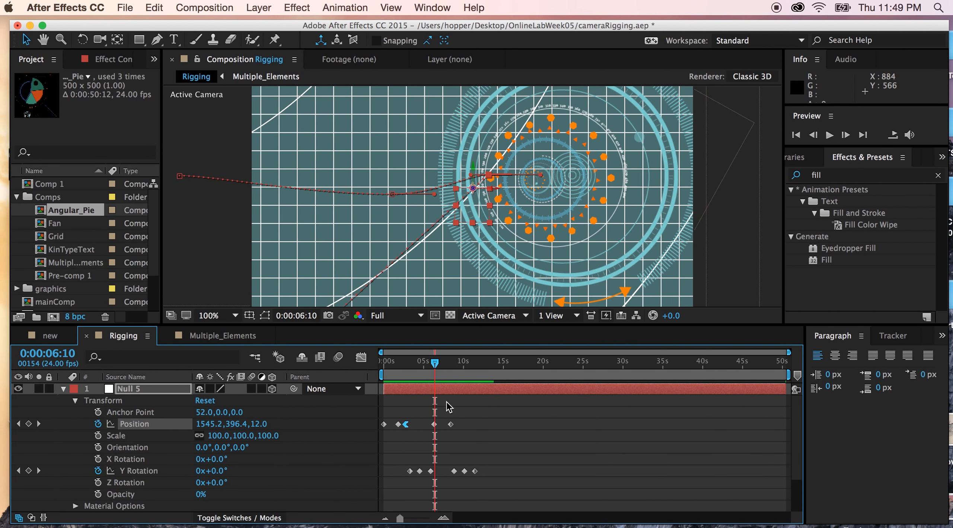
pyautogui.press('space')
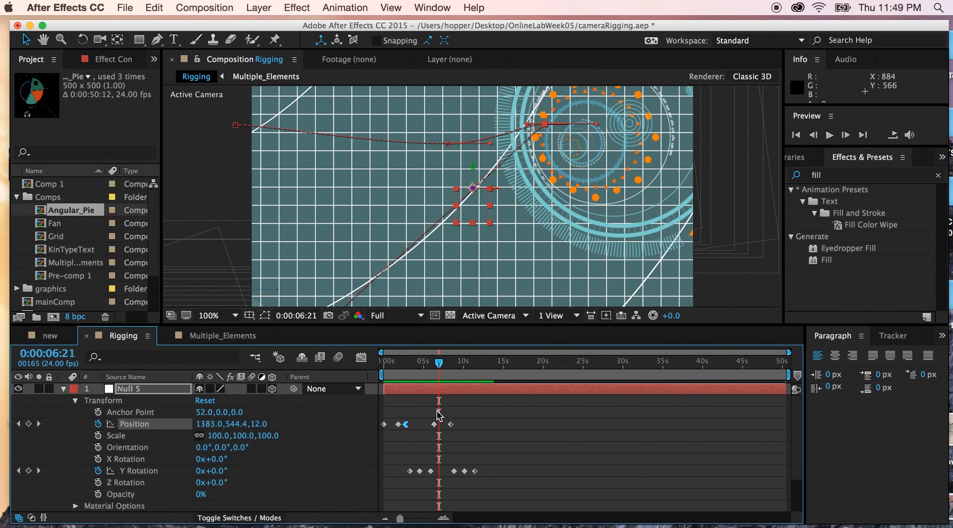
pyautogui.moveTo(444, 410); pyautogui.dragTo(432, 427)
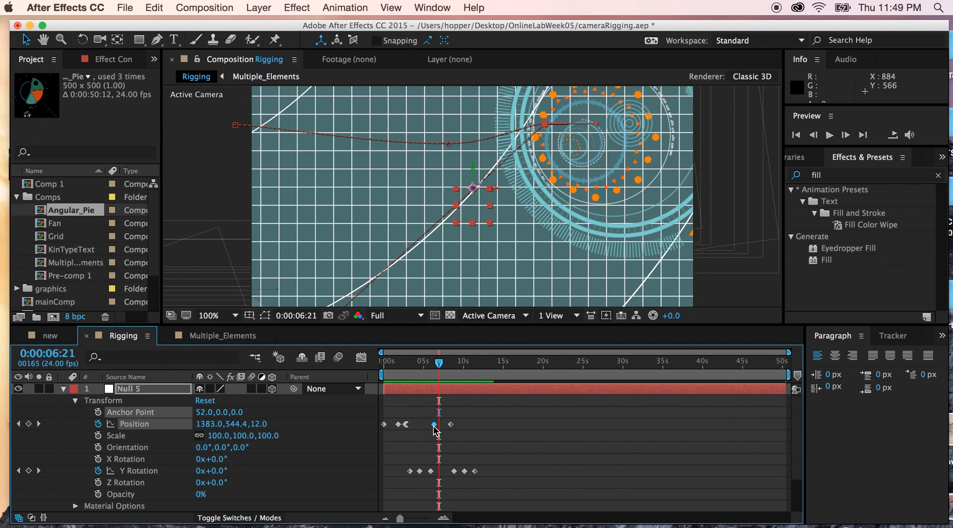
pyautogui.rightClick(434, 425)
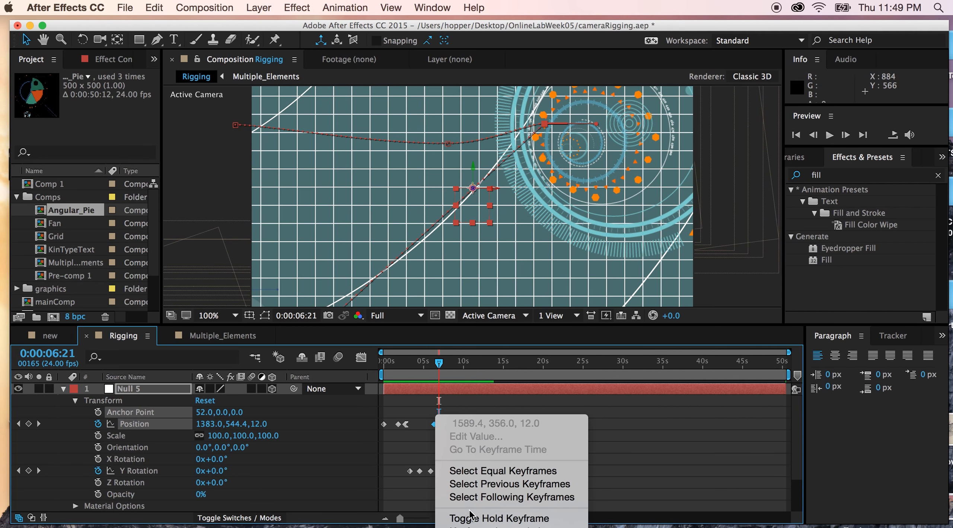
pyautogui.moveTo(521, 525)
pyautogui.click(647, 491)
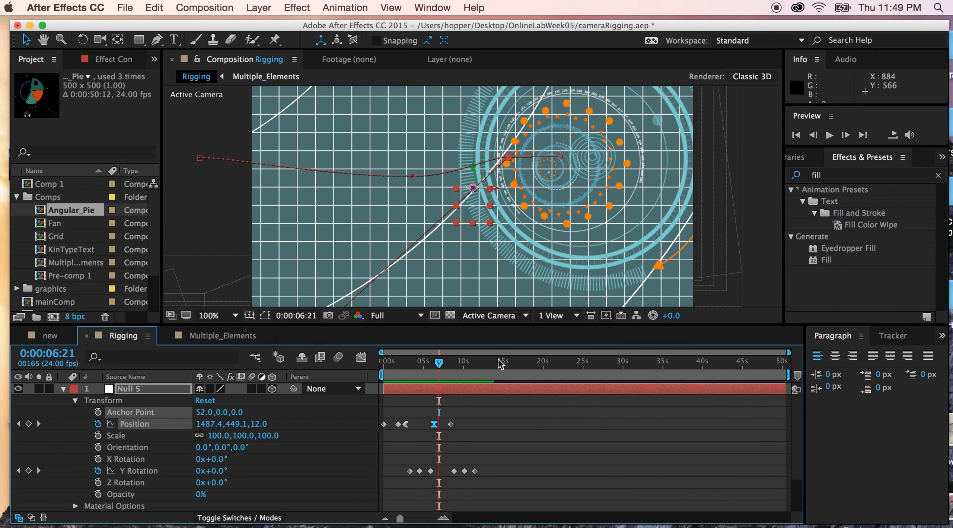
pyautogui.press('space')
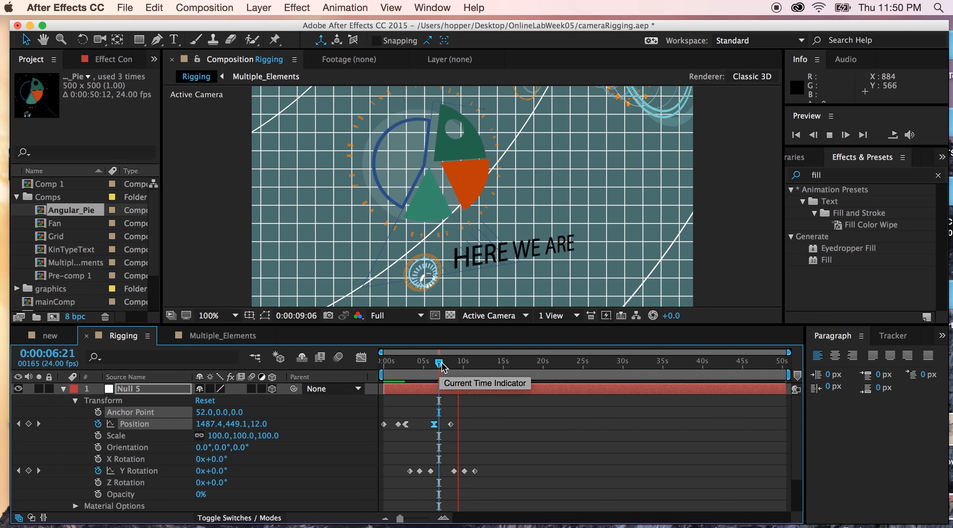
pyautogui.press('space')
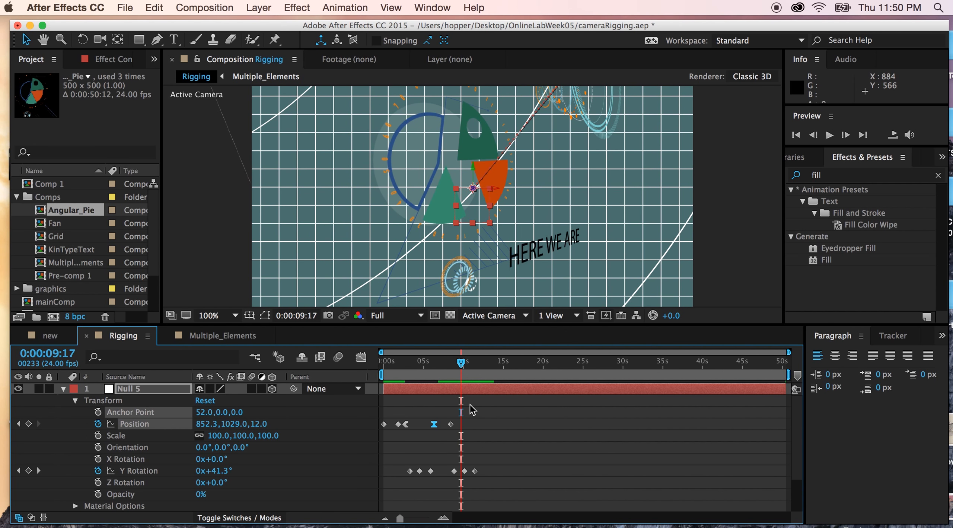
# Apply Easy Ease to the null's last Position keyframe at 0:00:08:09 and preview from 0:00:08:20.
pyautogui.click(450, 424)
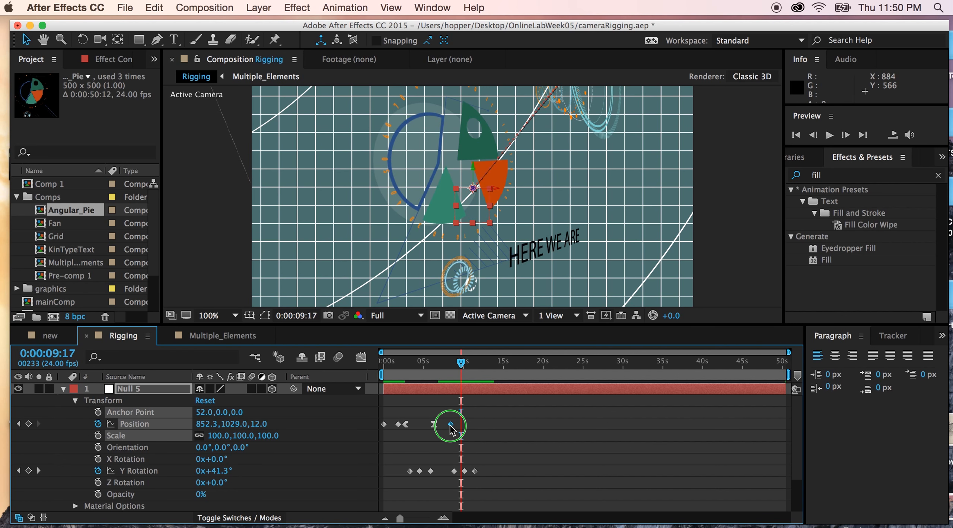
pyautogui.rightClick(451, 426)
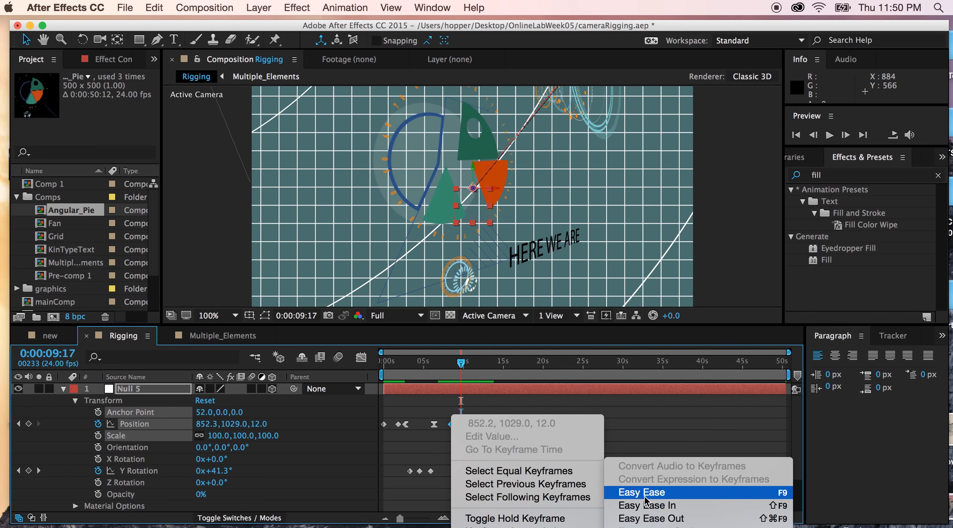
pyautogui.click(640, 491)
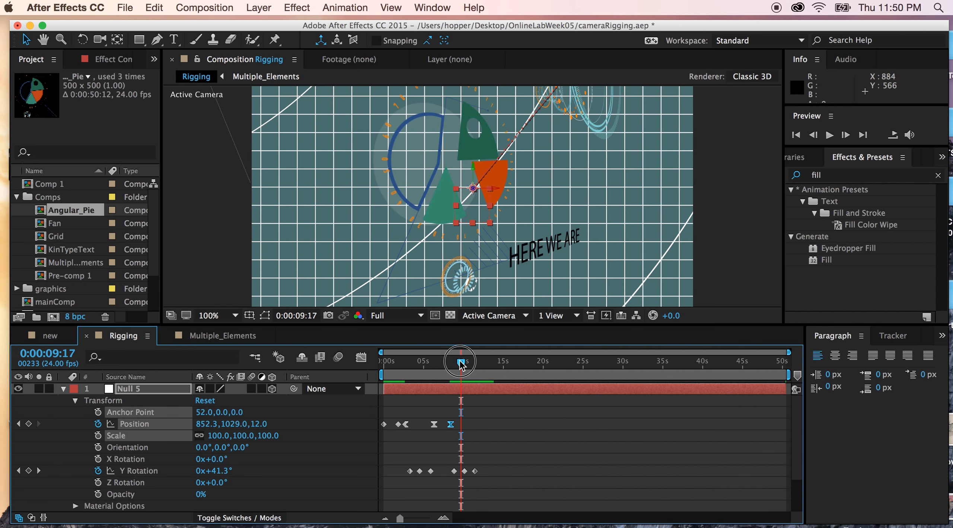
pyautogui.moveTo(460, 364)
pyautogui.mouseDown()
pyautogui.moveTo(427, 367)
pyautogui.moveTo(453, 370)
pyautogui.mouseUp()
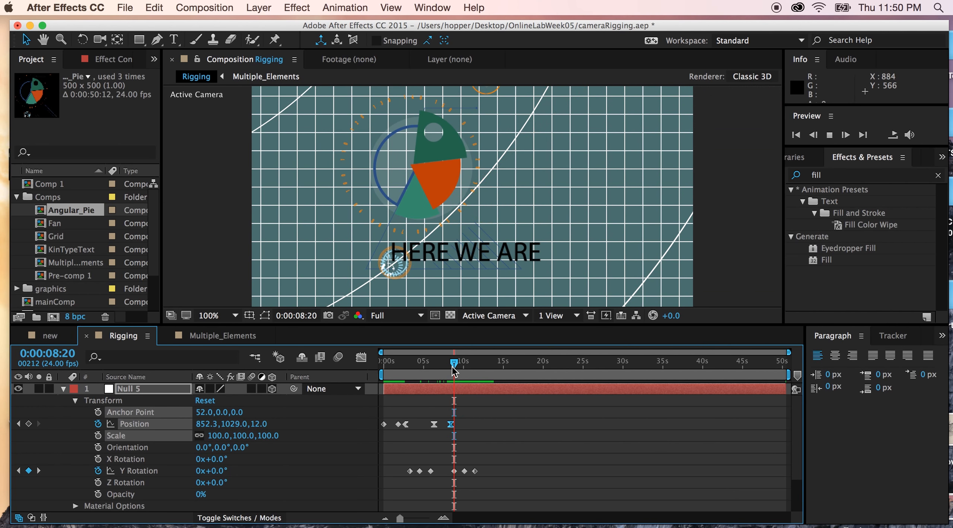
pyautogui.press('space')
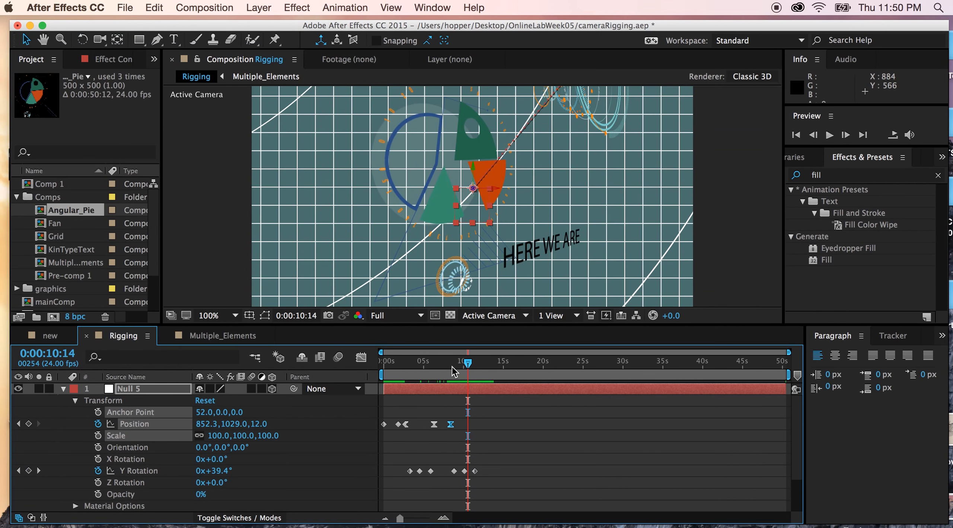
# Apply Easy Ease Out to the null's 61° Y Rotation keyframe and preview the swing from 0:00:08:11.
pyautogui.moveTo(472, 459); pyautogui.dragTo(461, 476)
pyautogui.rightClick(464, 470)
pyautogui.moveTo(529, 525)
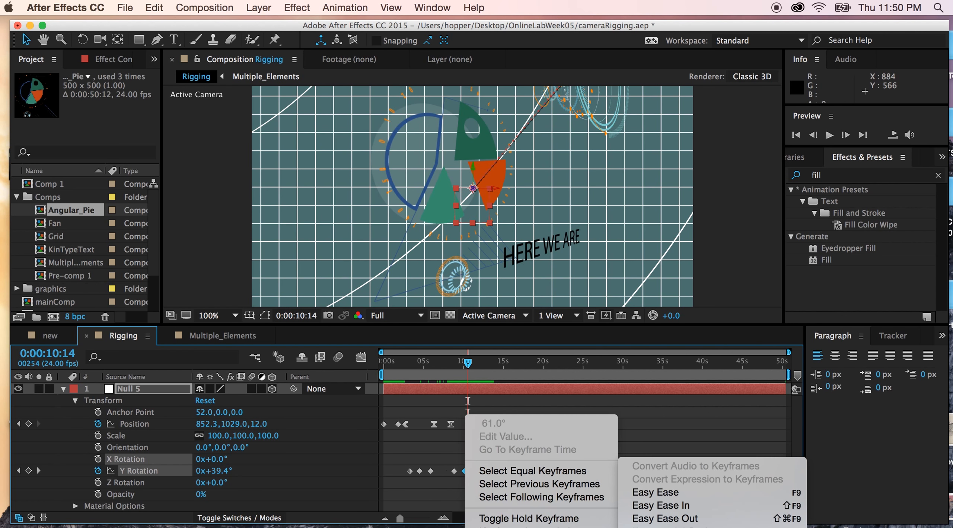
pyautogui.click(665, 518)
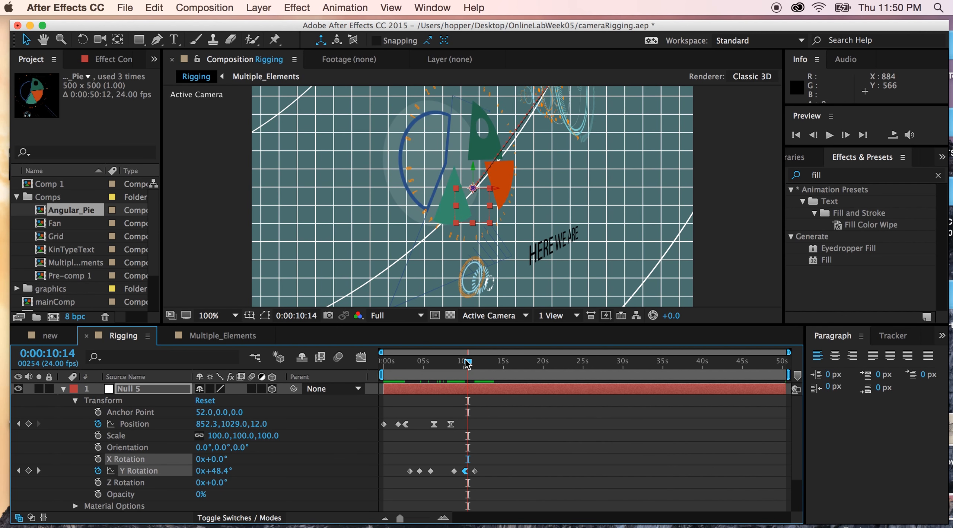
pyautogui.moveTo(468, 365); pyautogui.dragTo(451, 365)
pyautogui.press('space')
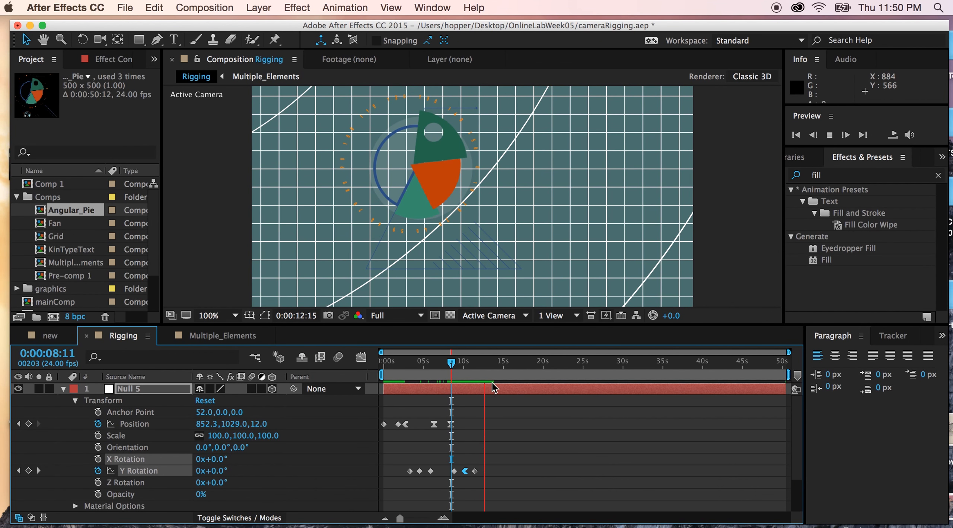
# Play the whole eased camera move twice from 0:00:00:00, then scrub back to the first rotation swing at 0:00:04:18.
pyautogui.moveTo(449, 361); pyautogui.dragTo(366, 375)
pyautogui.press('space')
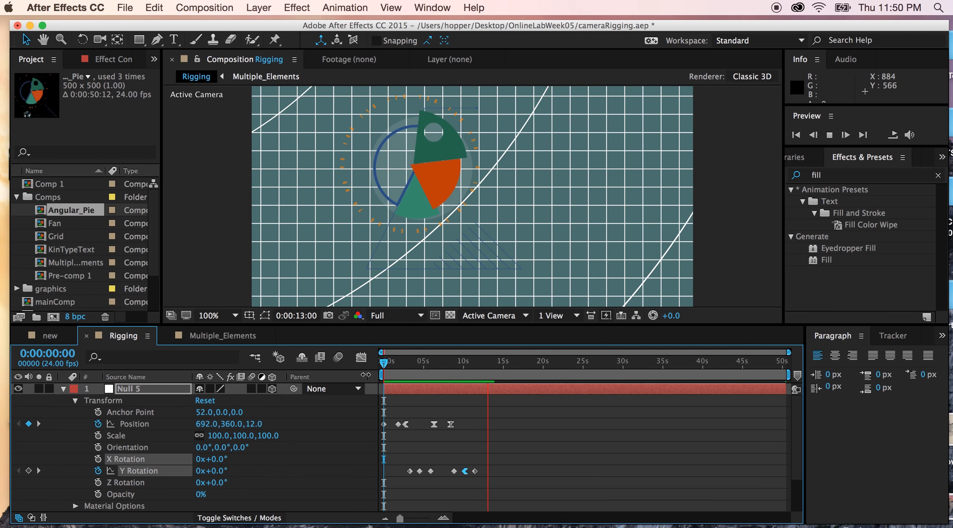
pyautogui.press('space')
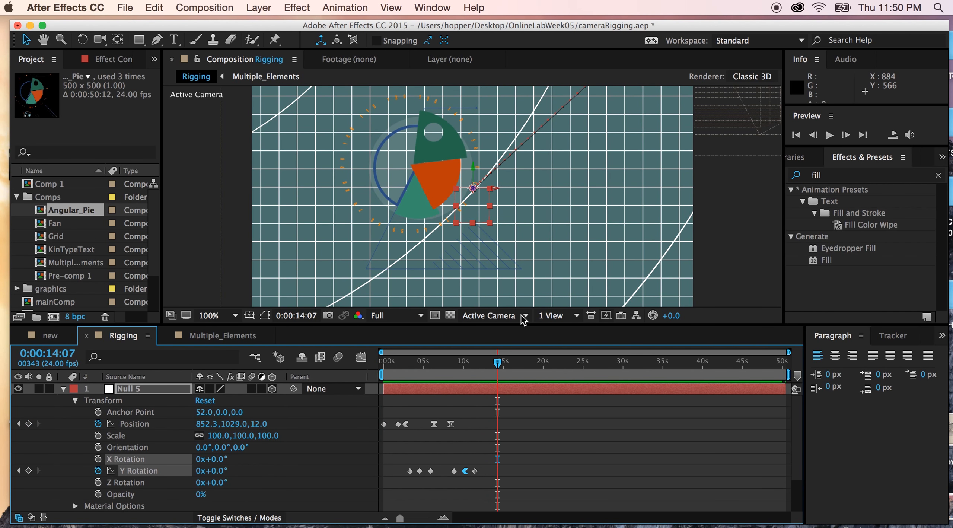
pyautogui.moveTo(497, 363); pyautogui.dragTo(383, 364)
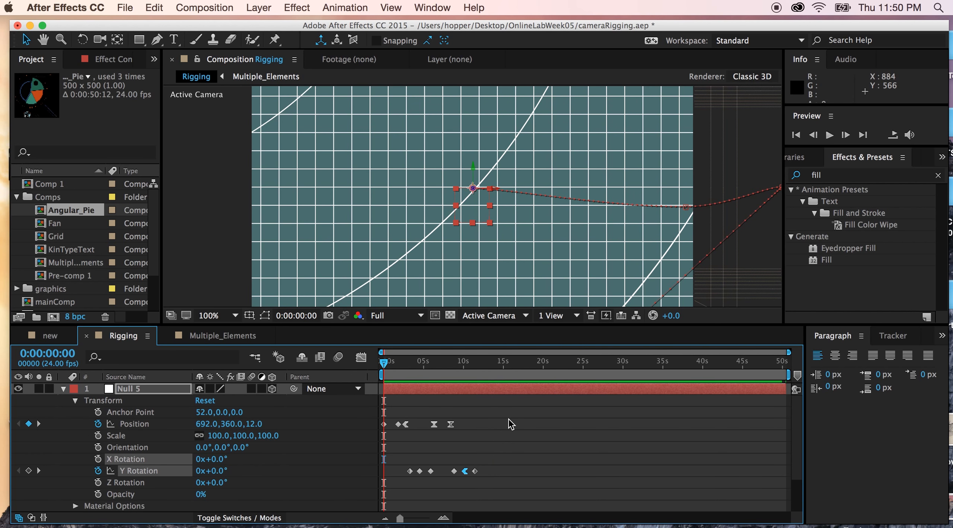
pyautogui.press('space')
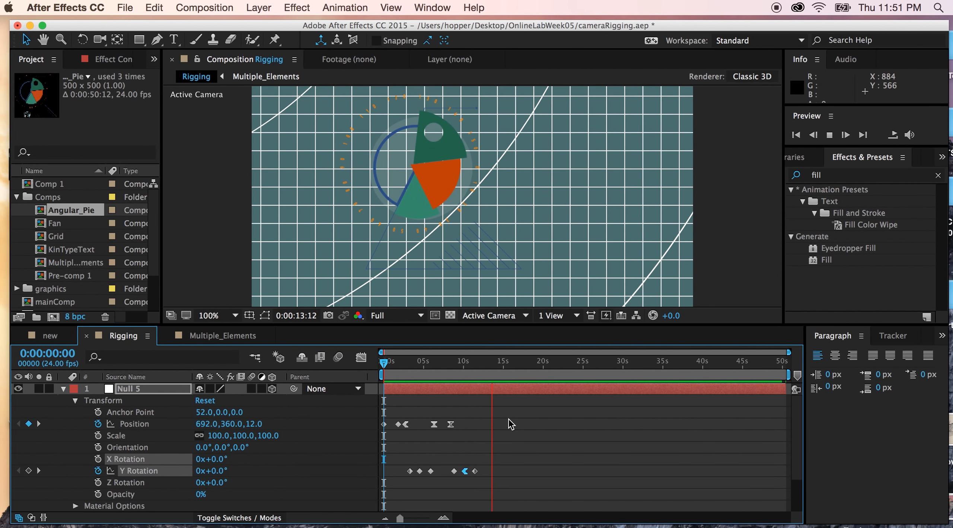
pyautogui.press('space')
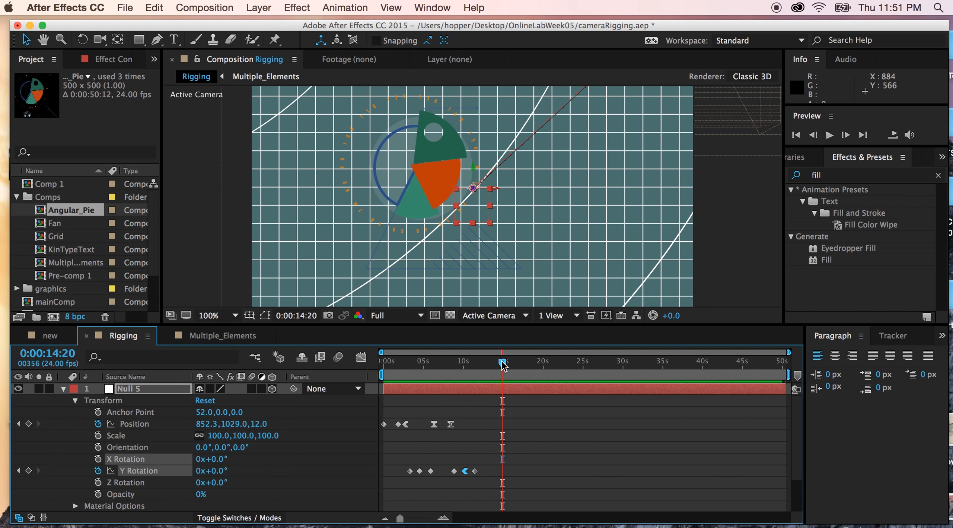
pyautogui.moveTo(503, 362); pyautogui.dragTo(424, 372)
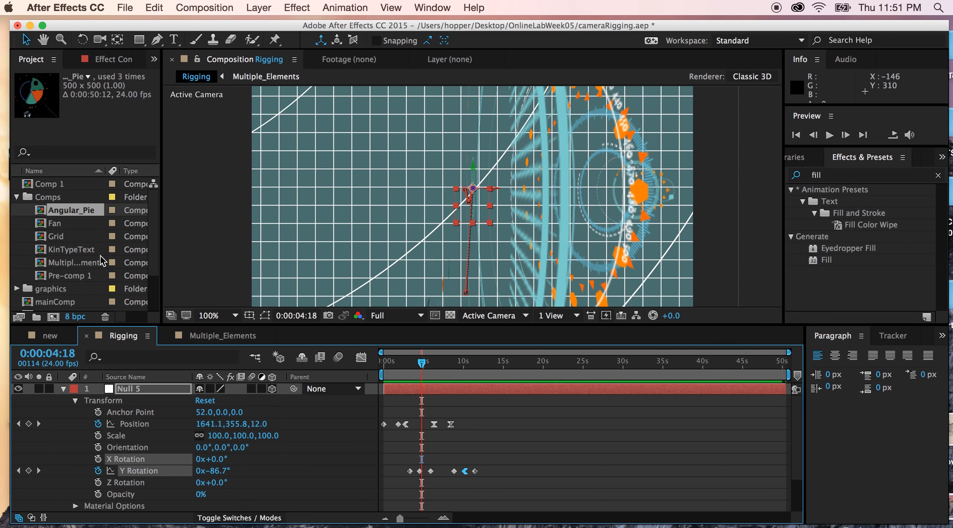
# Expand the Camera Options of Camera 1 and turn on Depth of Field.
pyautogui.click(64, 389)
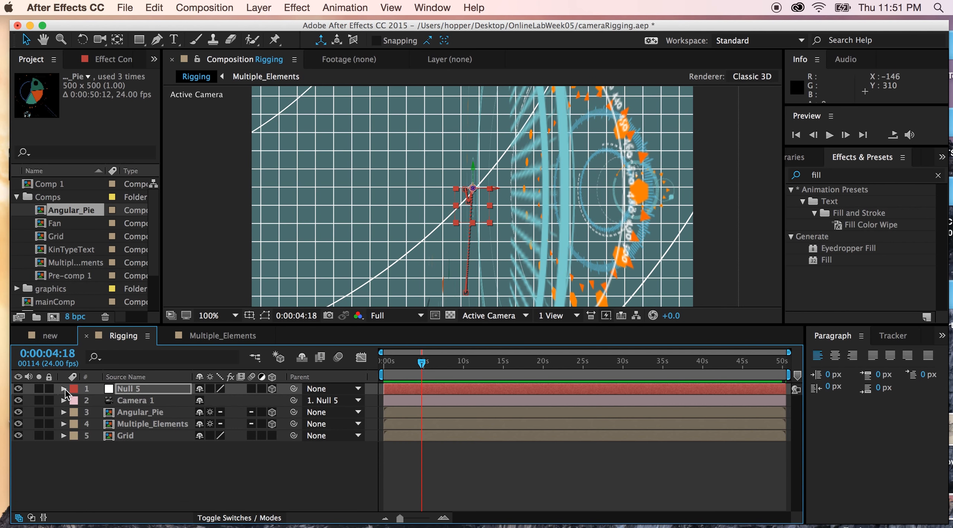
pyautogui.click(128, 401)
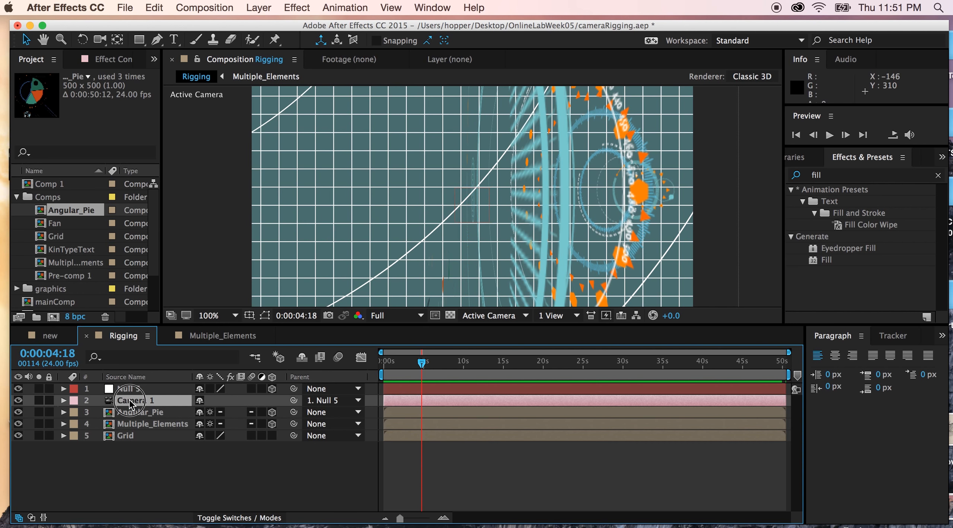
pyautogui.click(63, 401)
pyautogui.click(75, 424)
pyautogui.scroll(-3, 75, 423)
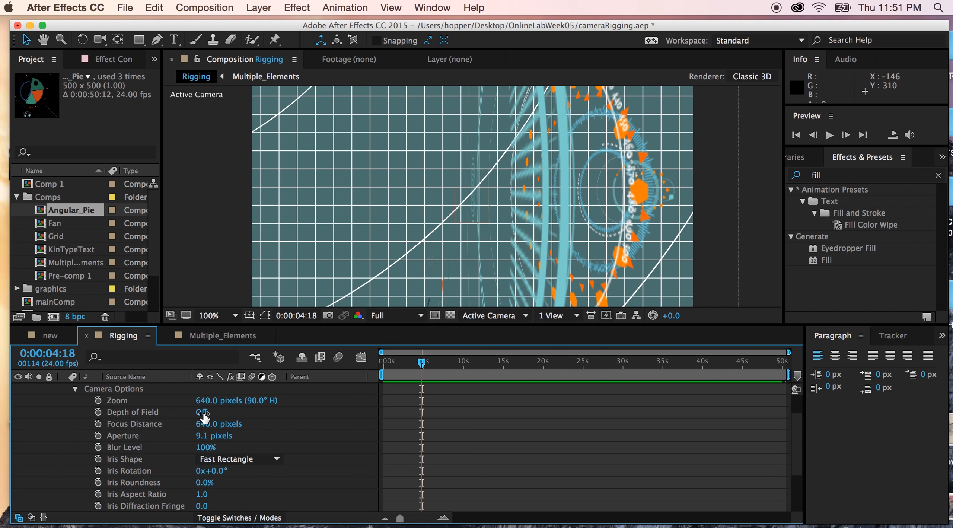
pyautogui.moveTo(205, 428); pyautogui.dragTo(130, 424)
pyautogui.moveTo(201, 428); pyautogui.dragTo(175, 424)
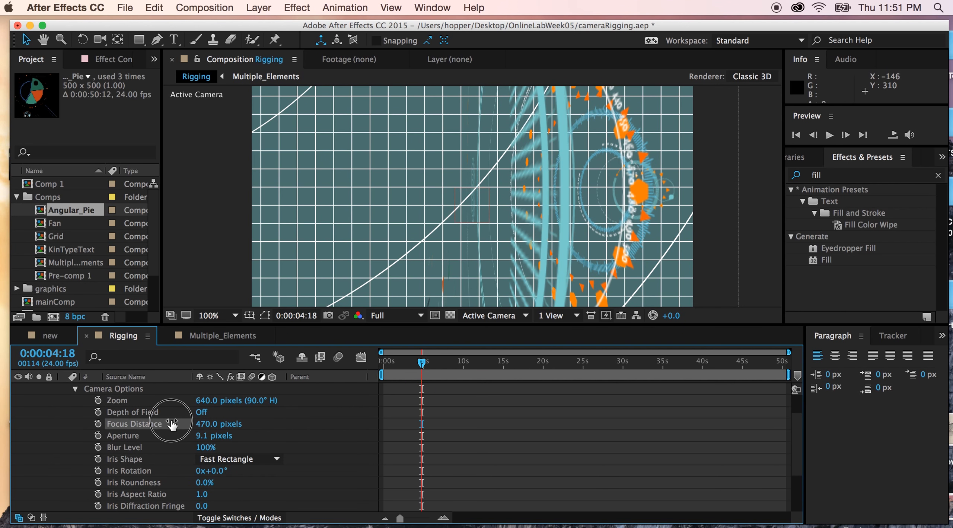
pyautogui.click(203, 412)
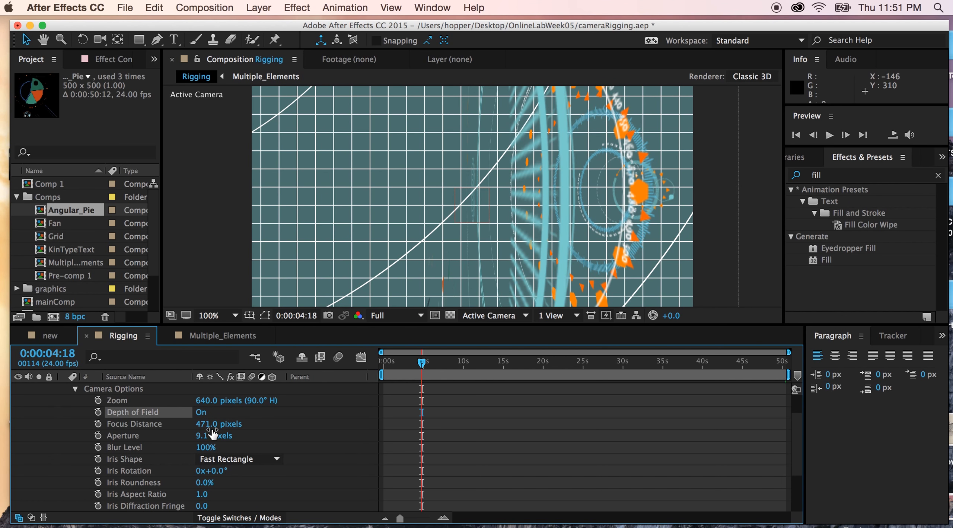
# Try lower Focus Distance values on Camera 1, going to 68 pixels and down to 0.
pyautogui.moveTo(203, 427); pyautogui.dragTo(301, 439)
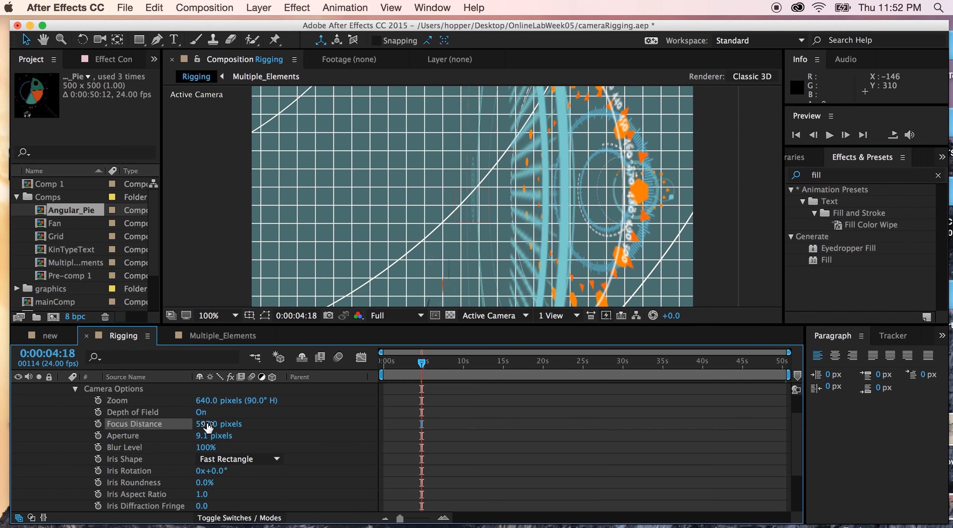
pyautogui.moveTo(208, 428); pyautogui.dragTo(11, 410)
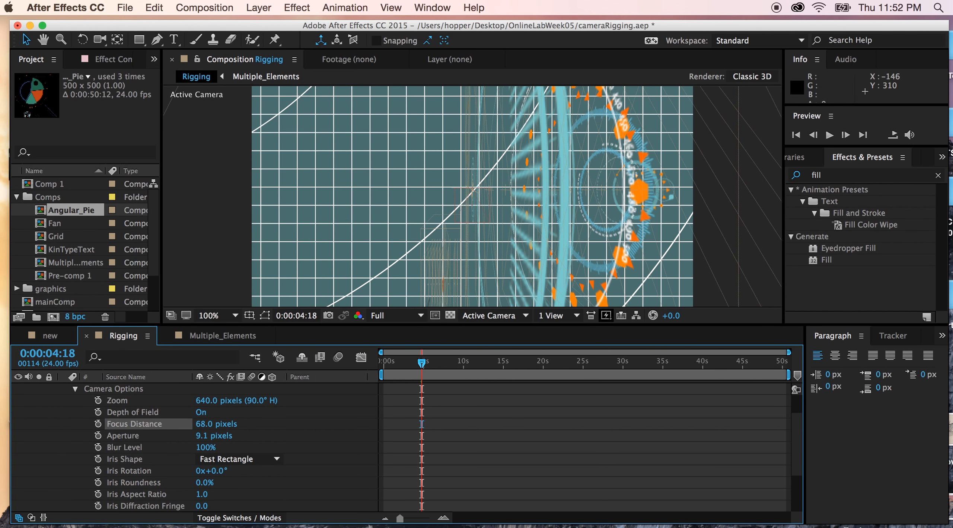
pyautogui.click(203, 424)
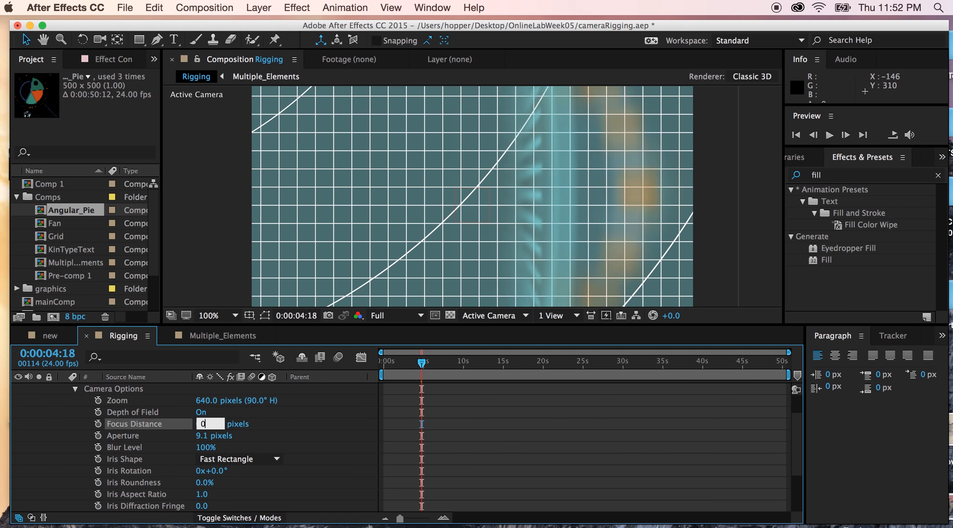
pyautogui.write('0')
pyautogui.press('Return')
pyautogui.click(288, 434)
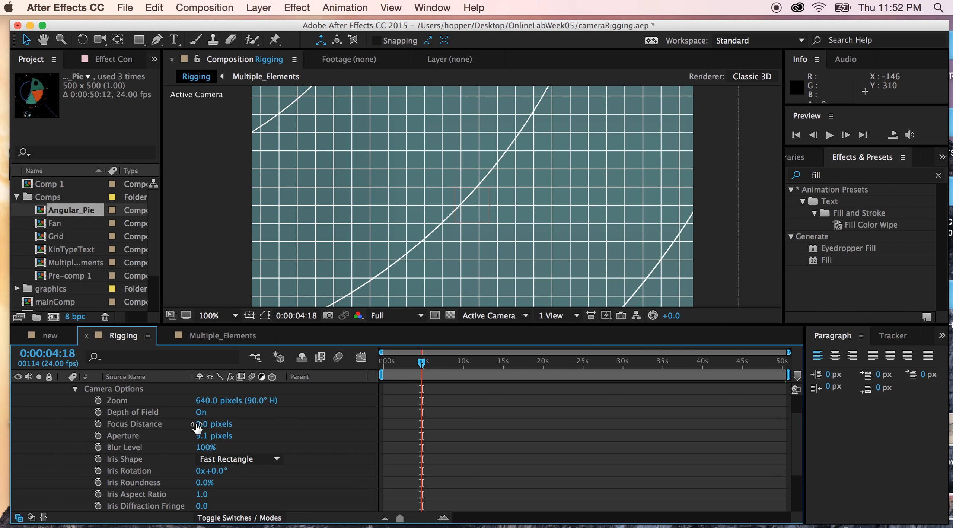
# Try a Focus Distance of 204 pixels with an Aperture of 125.1 pixels on Camera 1.
pyautogui.moveTo(203, 427); pyautogui.dragTo(313, 435)
pyautogui.moveTo(199, 424); pyautogui.dragTo(247, 432)
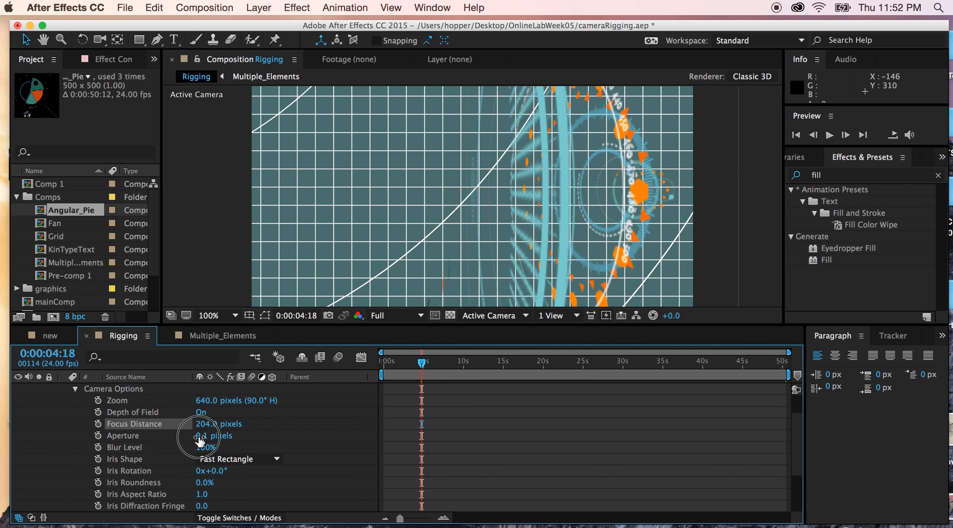
pyautogui.moveTo(200, 441); pyautogui.dragTo(273, 450)
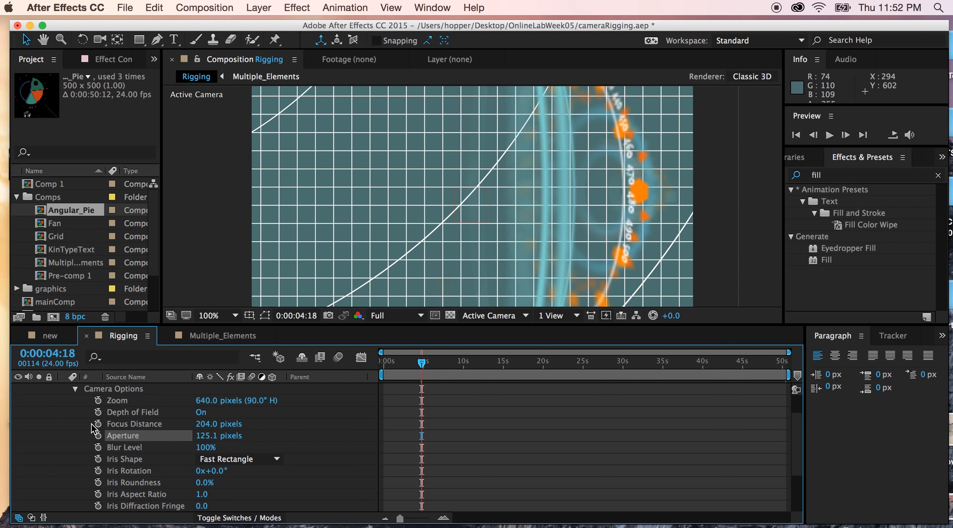
# Set Camera 1's Focus Distance to 735 pixels and its Aperture to 87.1 pixels.
pyautogui.moveTo(201, 429); pyautogui.dragTo(242, 432)
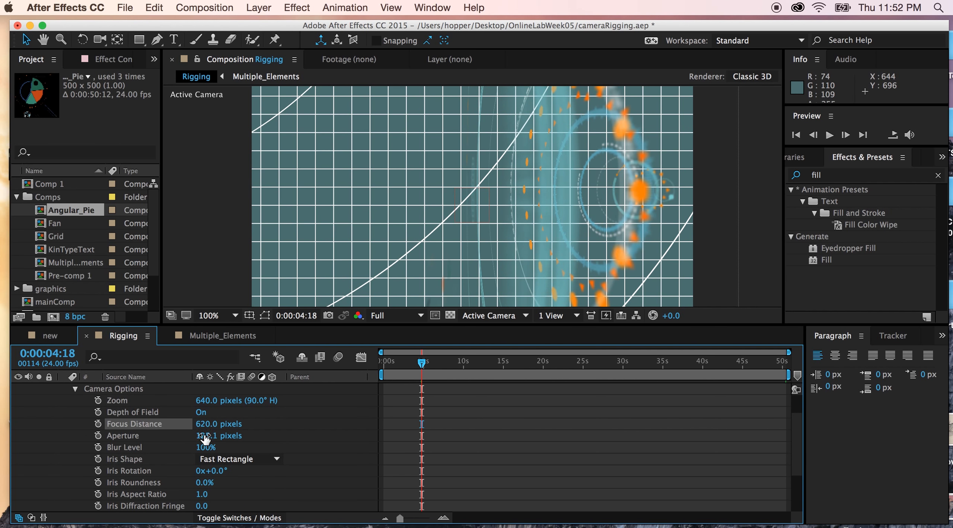
pyautogui.moveTo(204, 436); pyautogui.dragTo(195, 435)
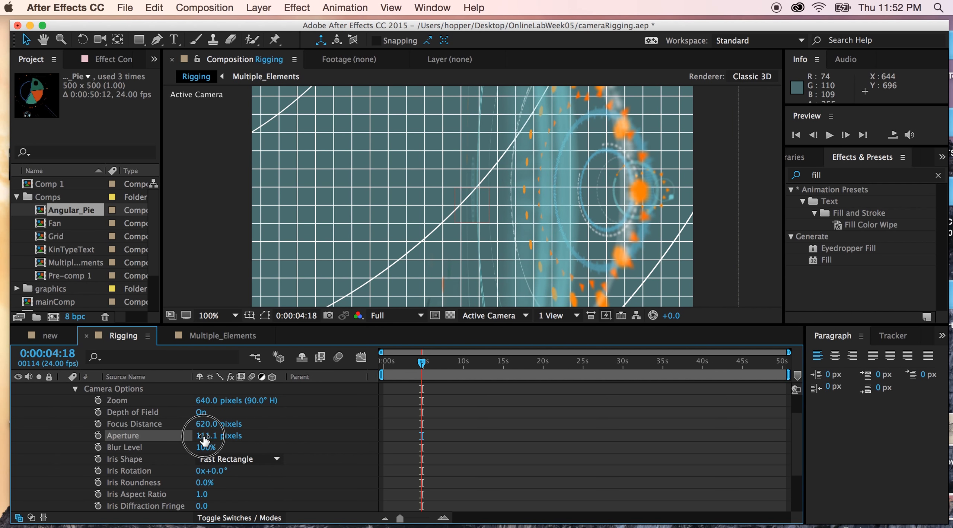
pyautogui.moveTo(204, 436); pyautogui.dragTo(138, 439)
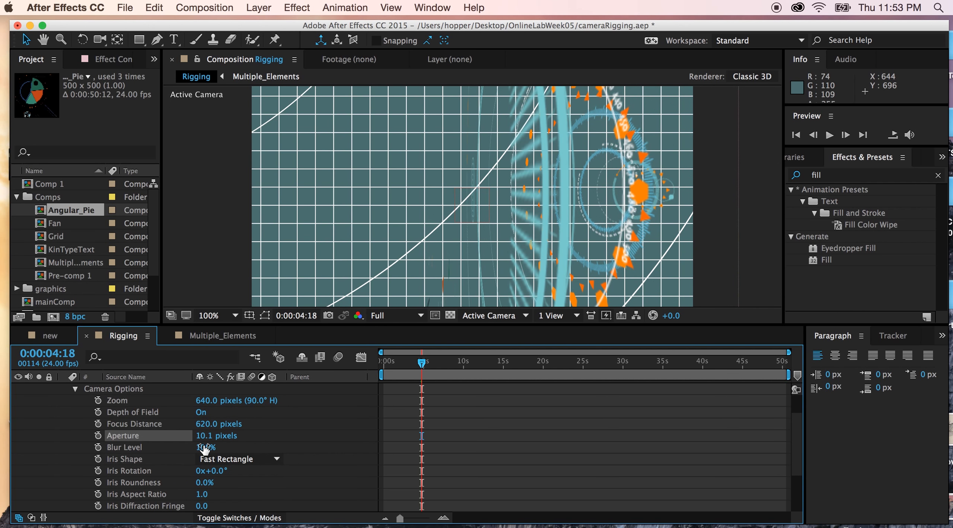
pyautogui.moveTo(203, 440); pyautogui.dragTo(215, 443)
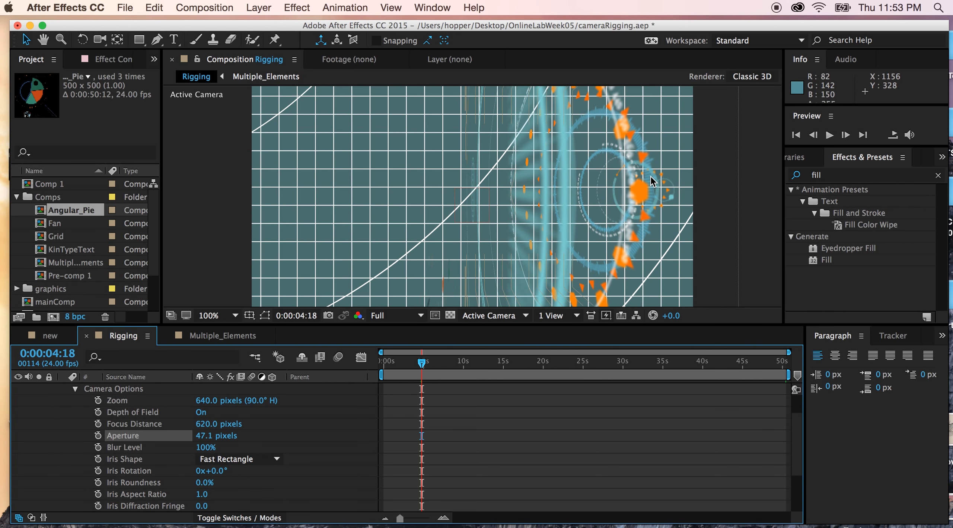
pyautogui.click(338, 357)
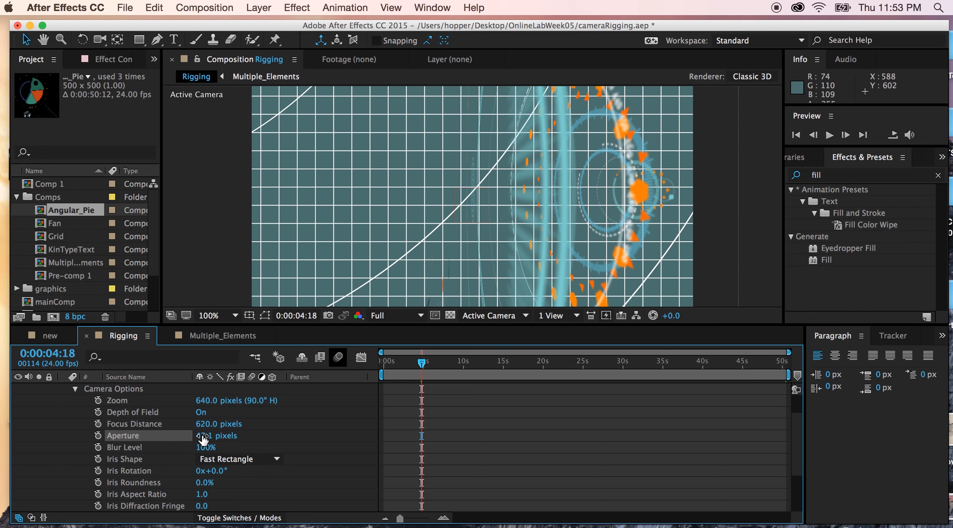
pyautogui.moveTo(203, 439); pyautogui.dragTo(285, 430)
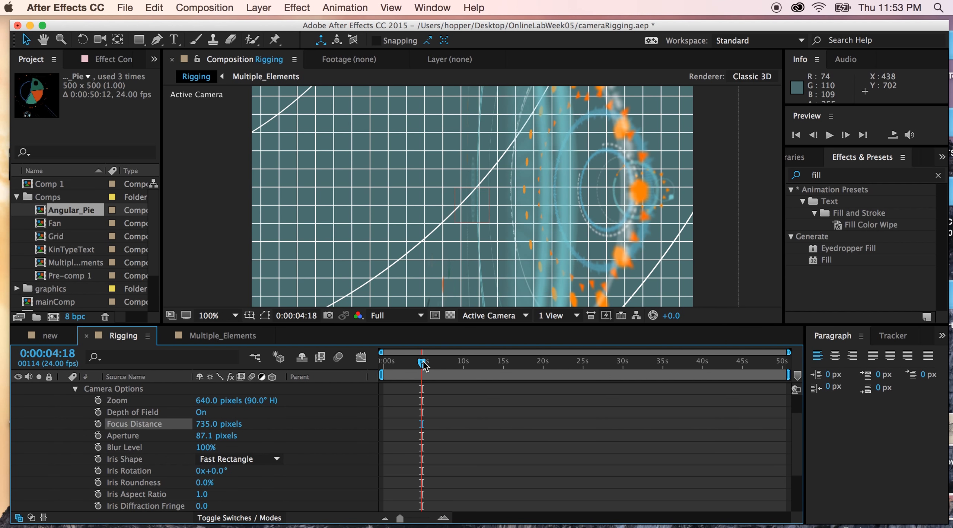
# Preview the camera move with depth of field from 0:00:00:00, then stop at 0:00:07:15.
pyautogui.moveTo(422, 363); pyautogui.dragTo(321, 360)
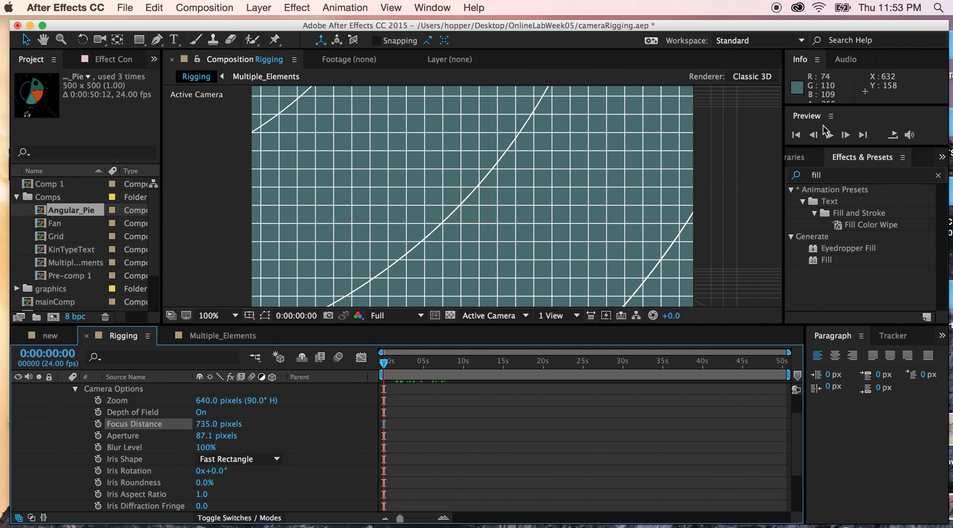
pyautogui.click(828, 136)
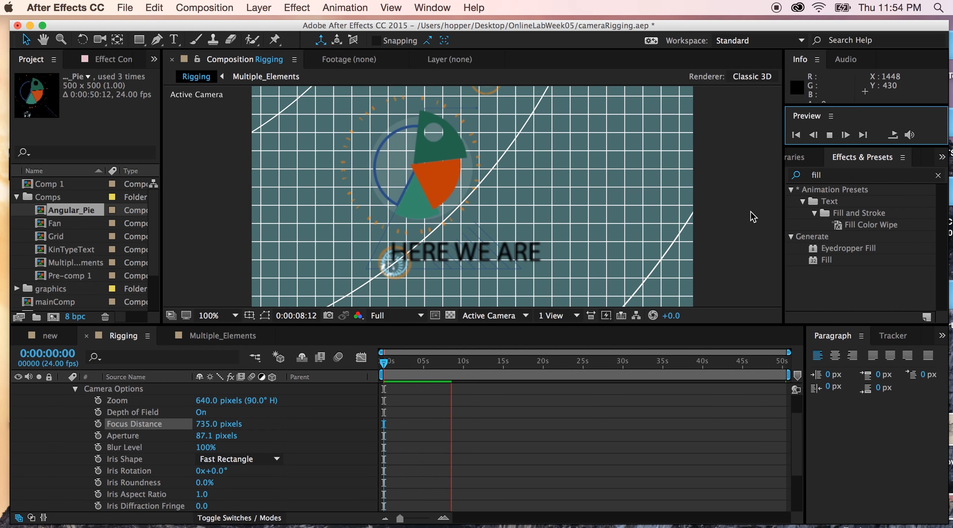
pyautogui.click(444, 361)
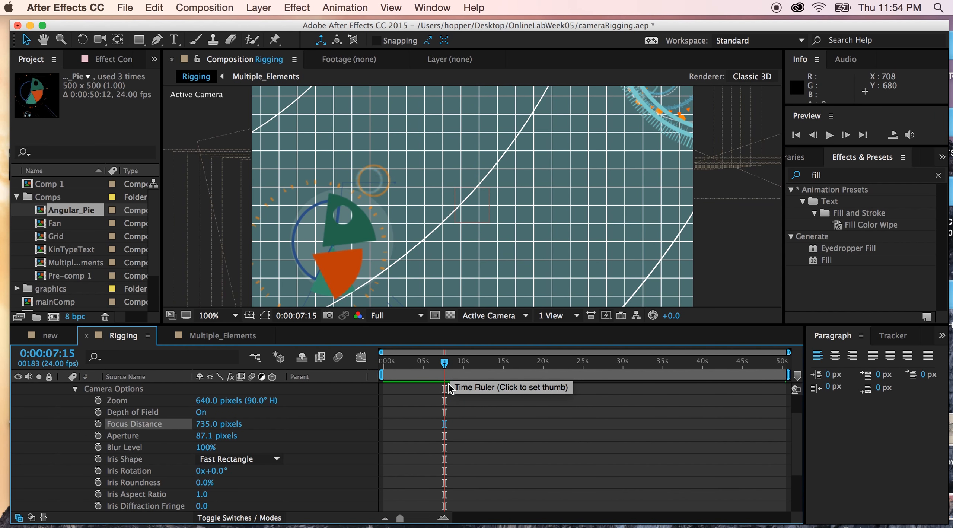
# Collapse the Camera Options, hide the Grid layer and preview the camera move twice from 0:00:00:00.
pyautogui.click(75, 388)
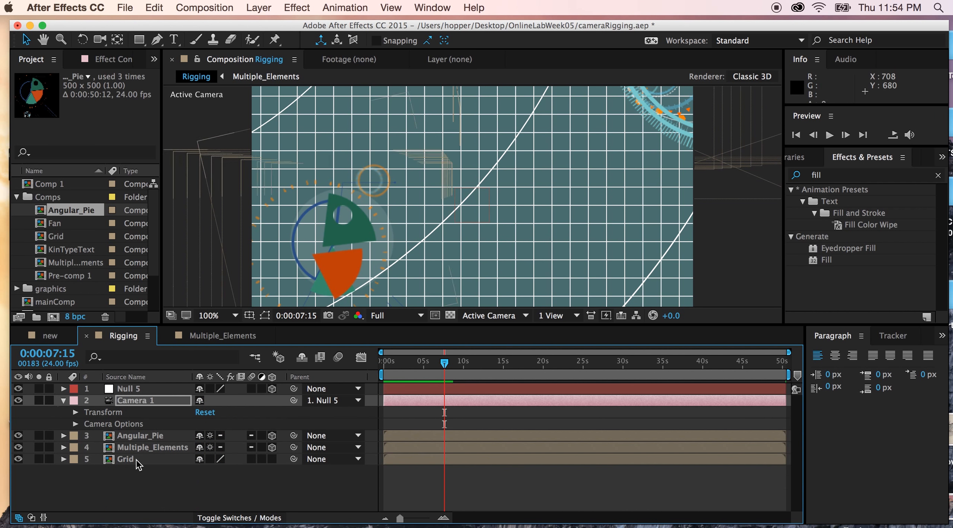
pyautogui.click(18, 458)
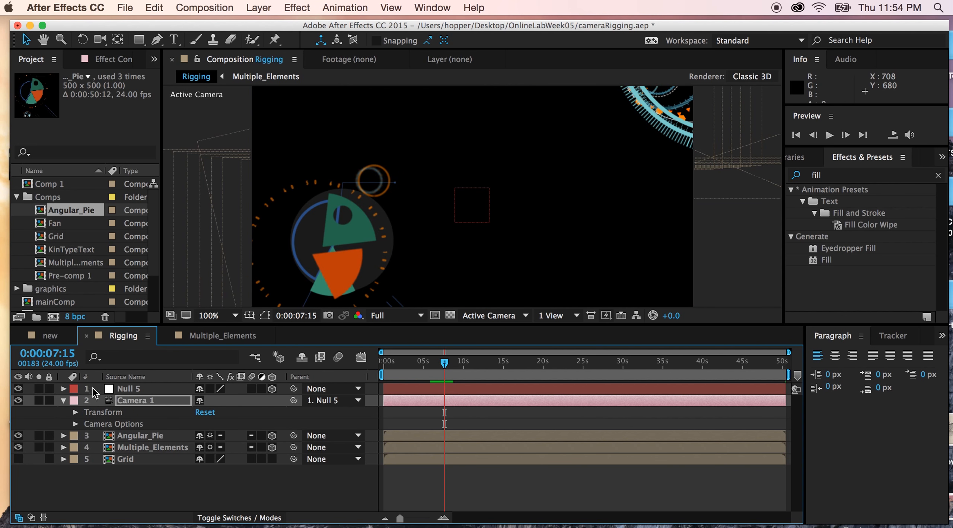
pyautogui.moveTo(444, 361); pyautogui.dragTo(384, 362)
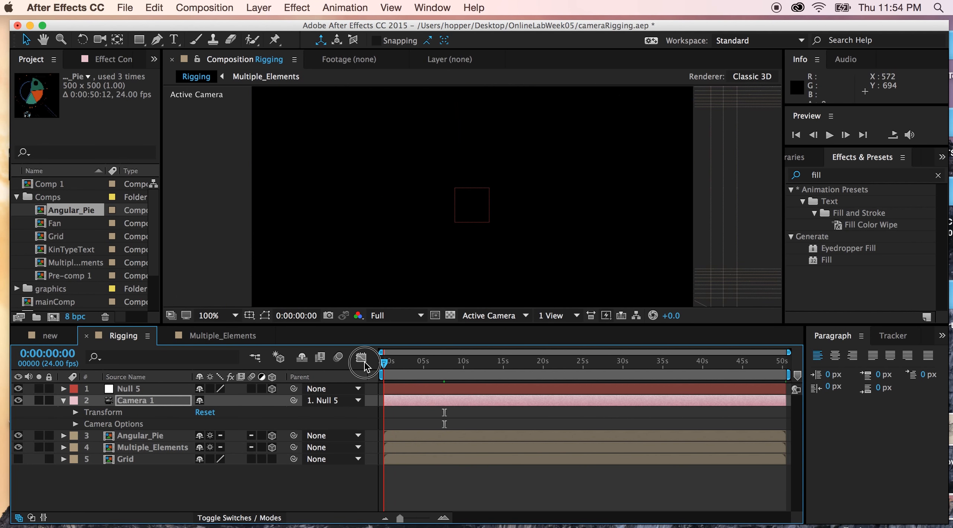
pyautogui.click(829, 137)
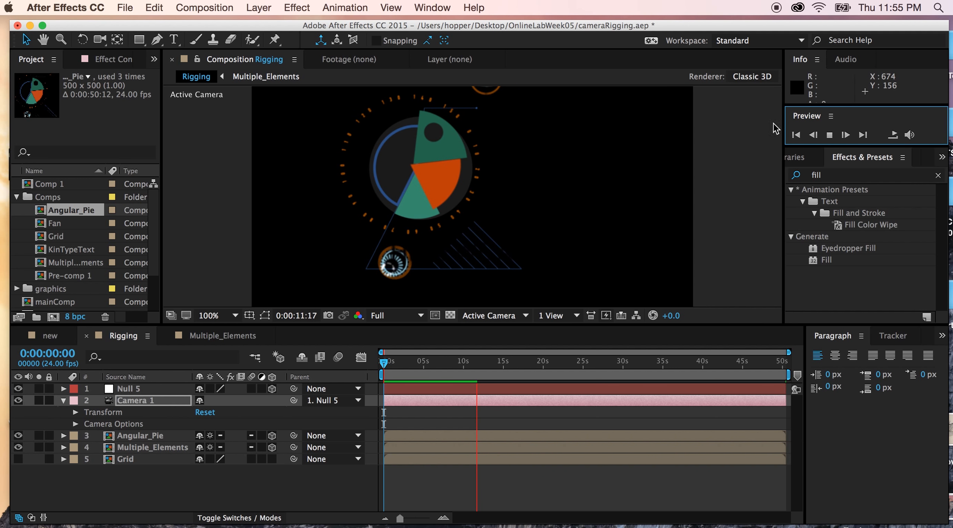
pyautogui.press('space')
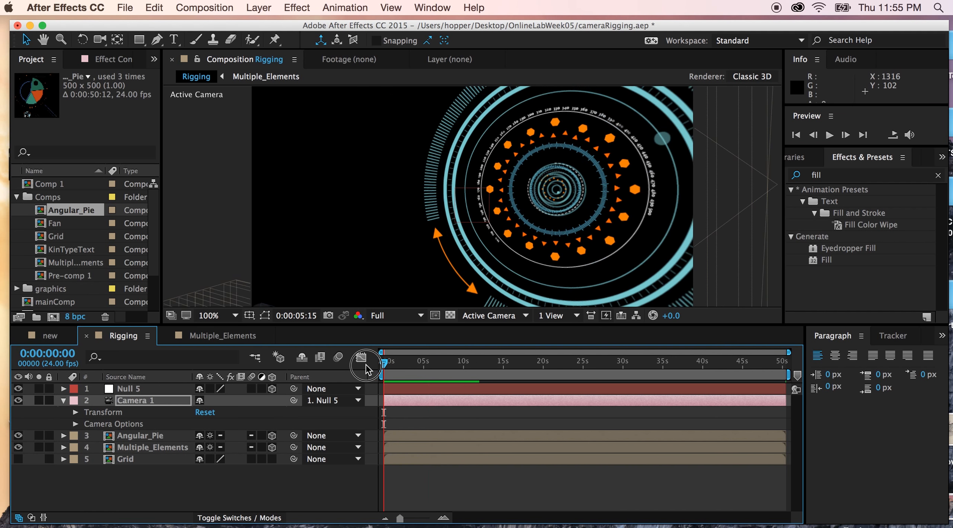
pyautogui.click(830, 134)
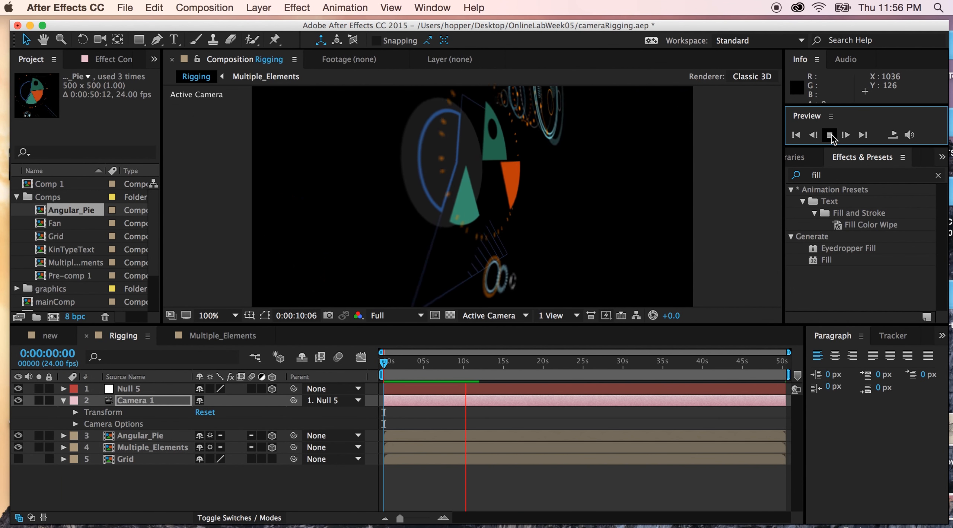
pyautogui.click(830, 135)
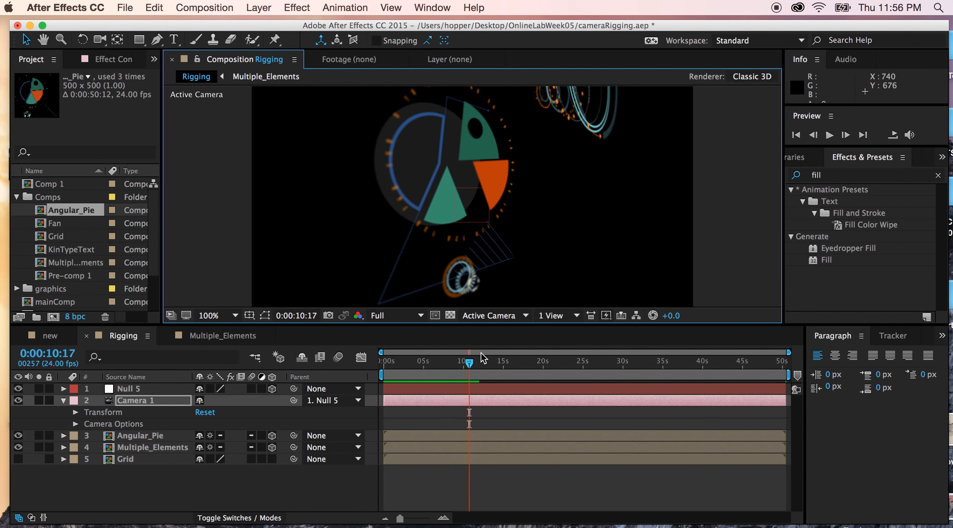
# Preview the final rotation swing onto Angular_Pie from 0:00:10:09.
pyautogui.moveTo(469, 366); pyautogui.dragTo(465, 367)
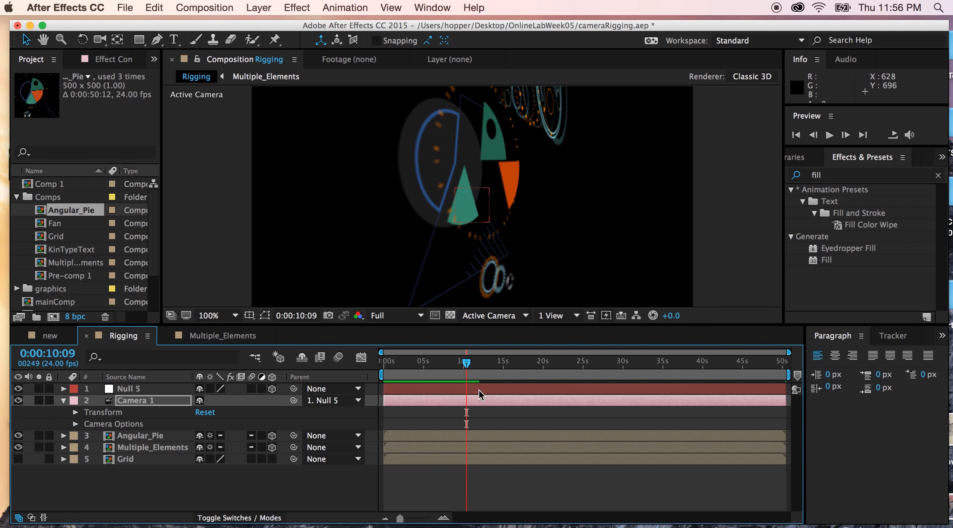
pyautogui.press('space')
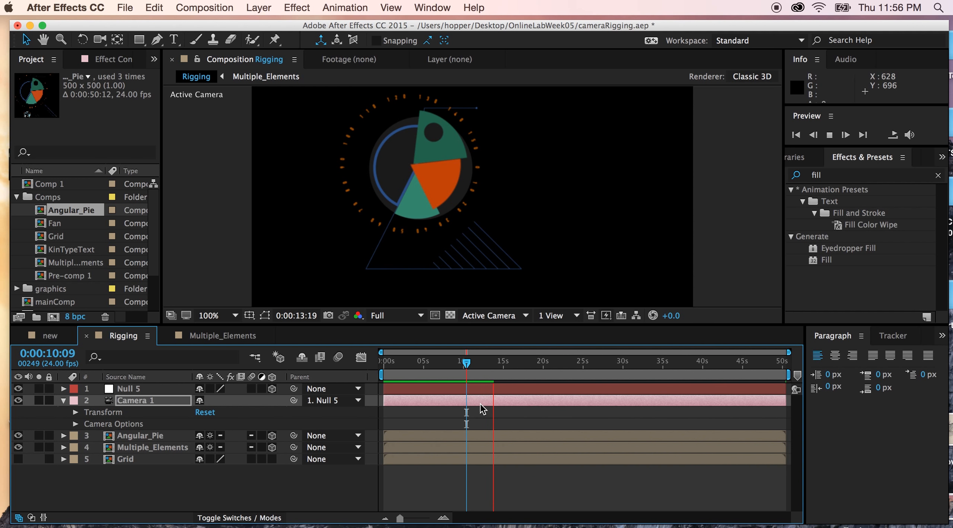
pyautogui.press('space')
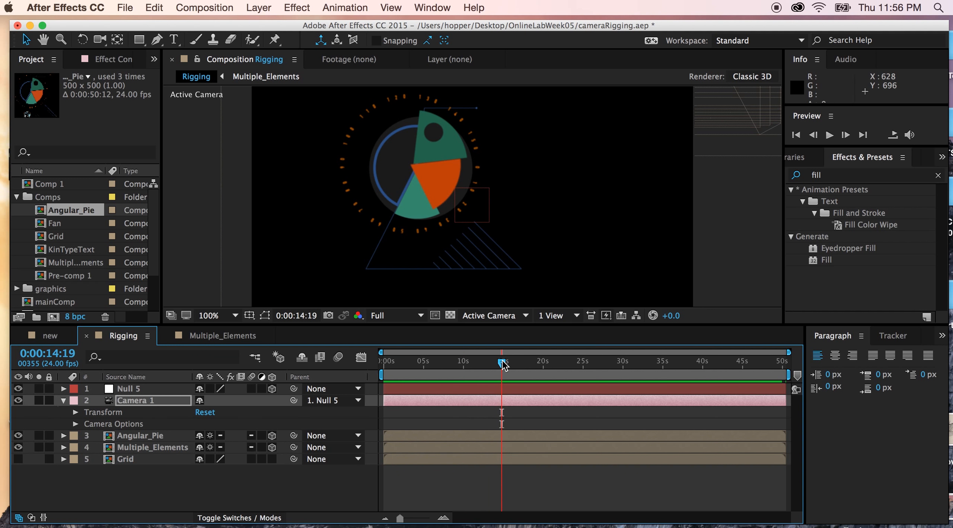
# Return to 0:00:00:00 and play the complete camera move without the grid, stopping at 0:00:12:15.
pyautogui.moveTo(503, 364); pyautogui.dragTo(383, 364)
pyautogui.press('space')
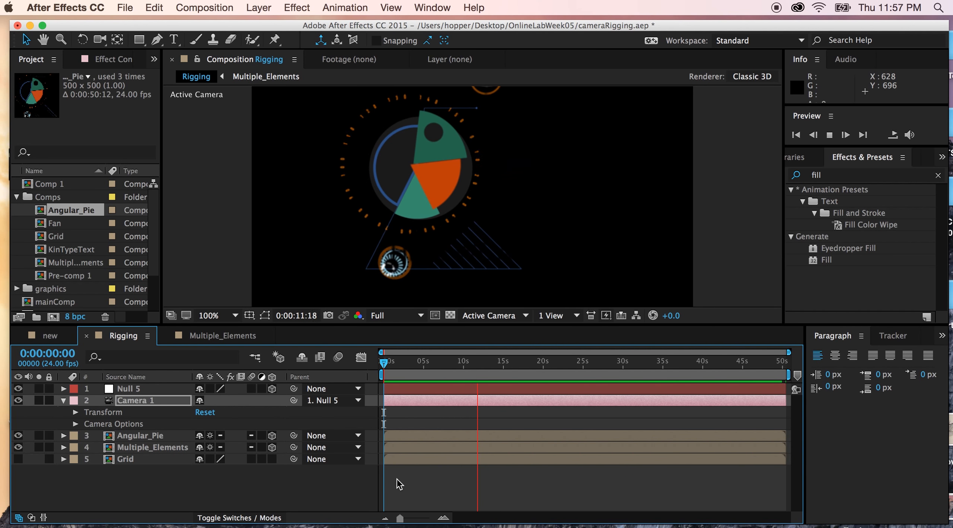
pyautogui.press('space')
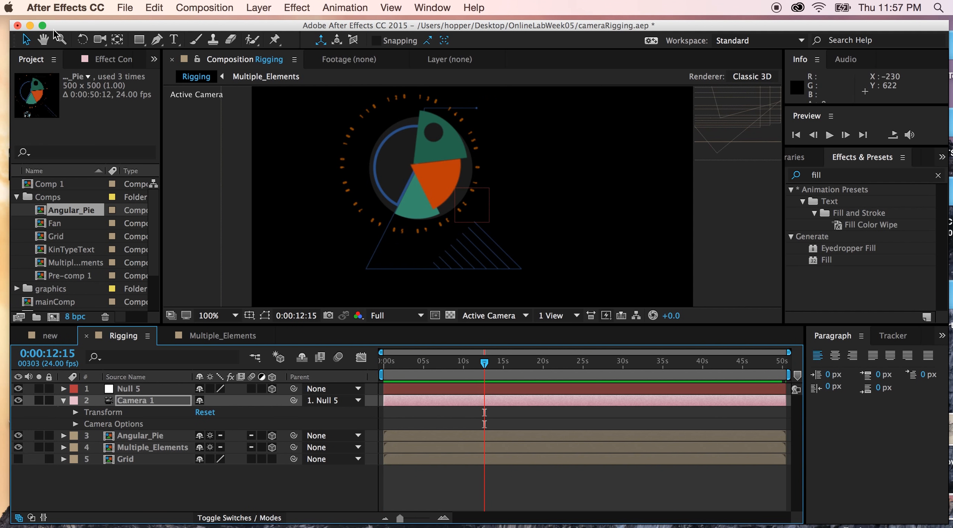